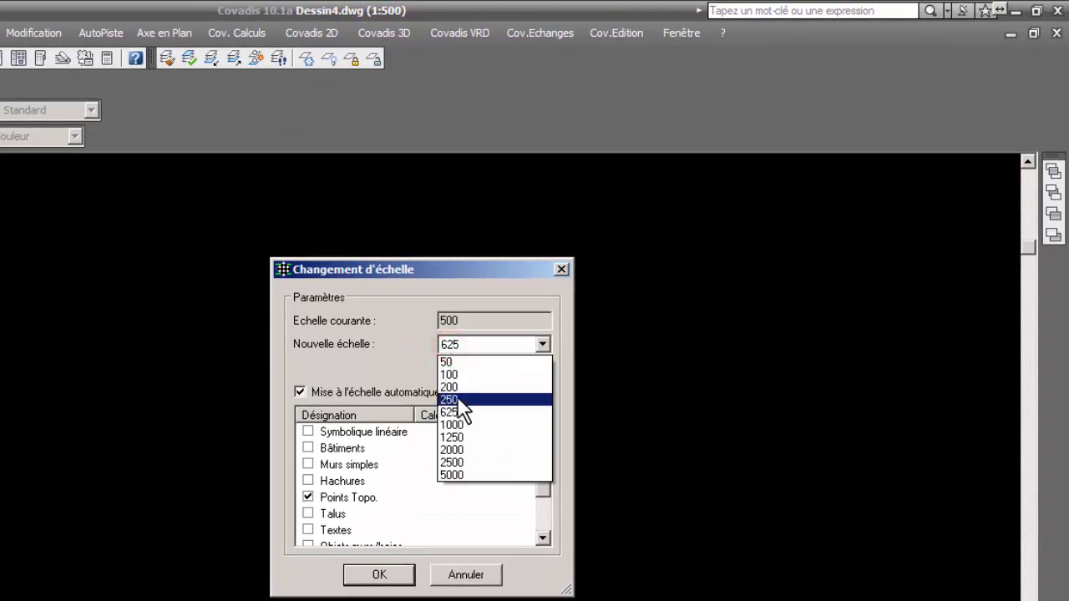
Change the drawing scale to 1:200.
{"action": "left_click", "coordinate": [449, 387]}
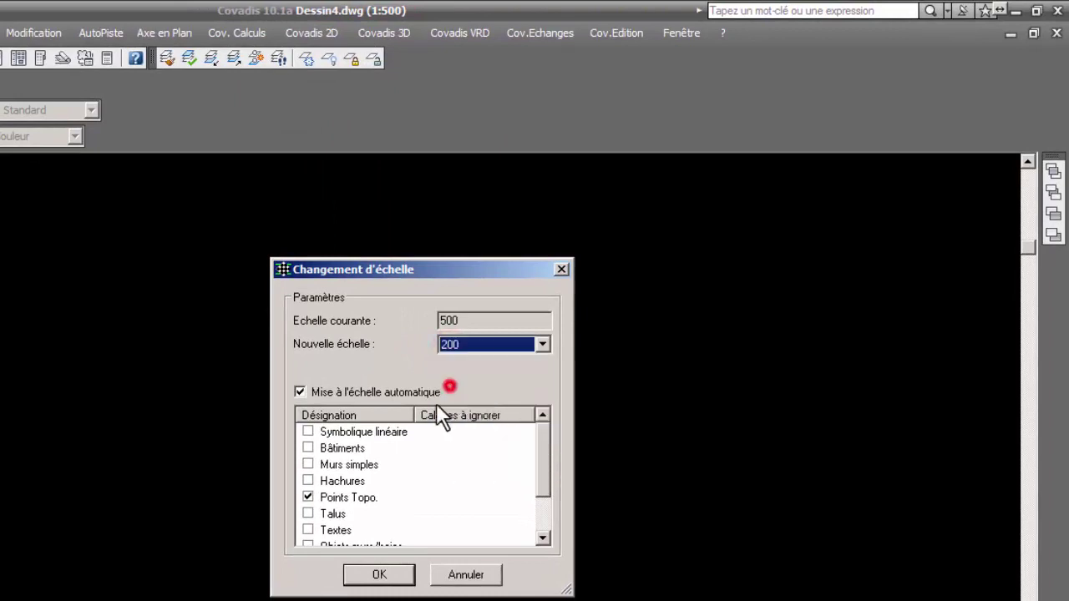
{"action": "left_click", "coordinate": [378, 576]}
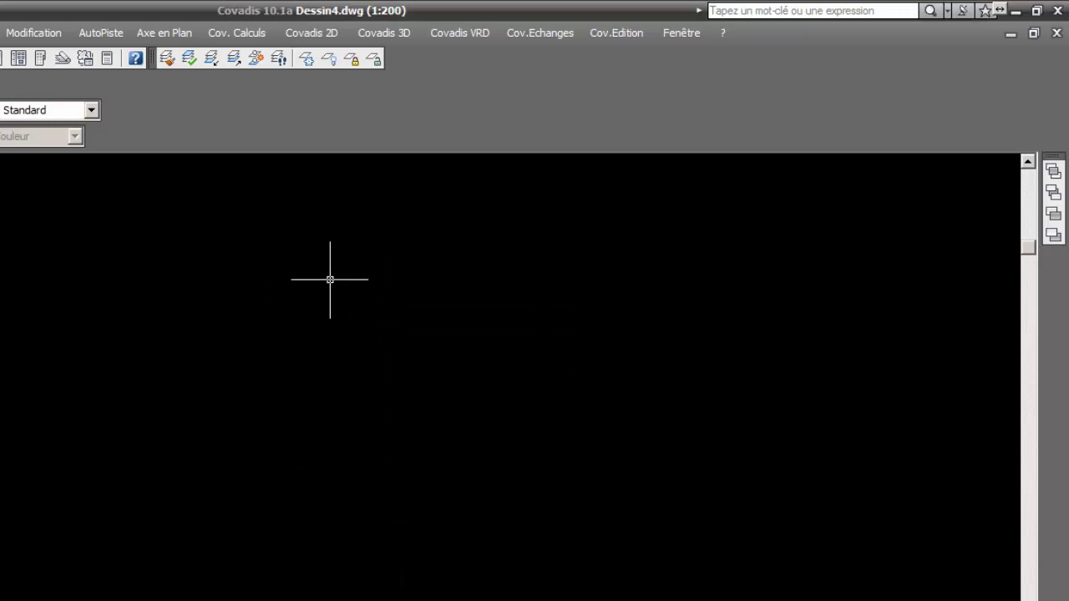
Start drawing topographic points and load the SBF_Pts_Implantation.bpt point block definition, checking its Altitude and Code symbole attributes.
{"action": "left_click", "coordinate": [325, 33]}
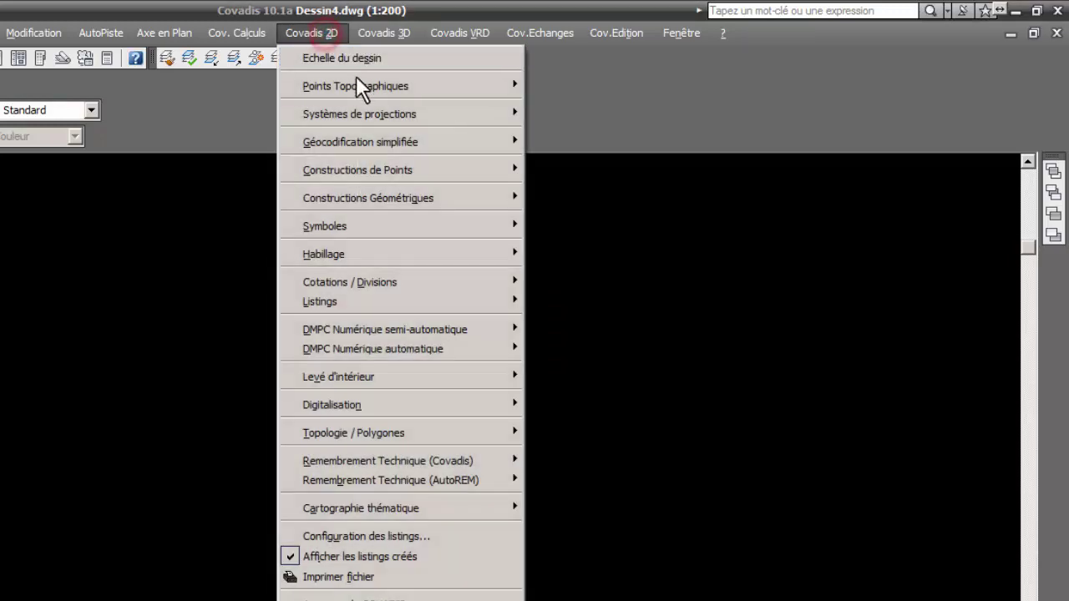
{"action": "mouse_move", "coordinate": [356, 86]}
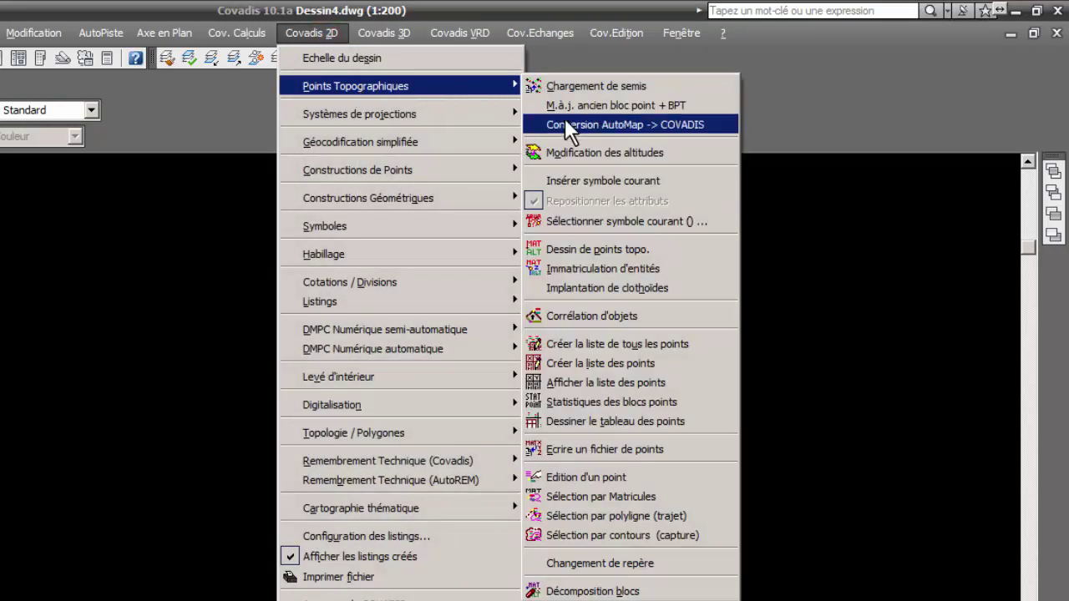
{"action": "left_click", "coordinate": [646, 250]}
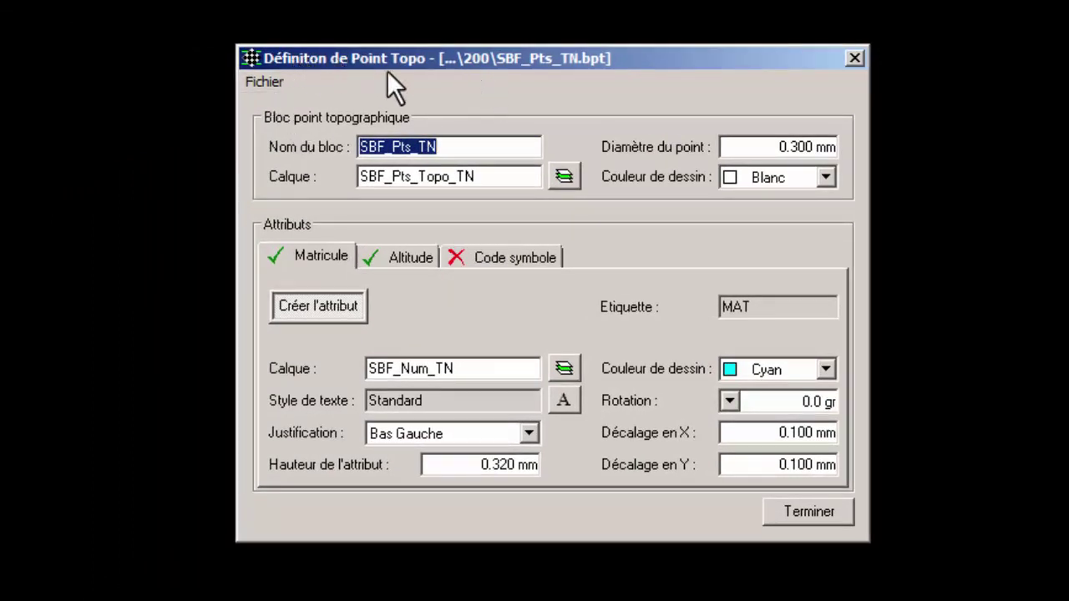
{"action": "left_click", "coordinate": [262, 82]}
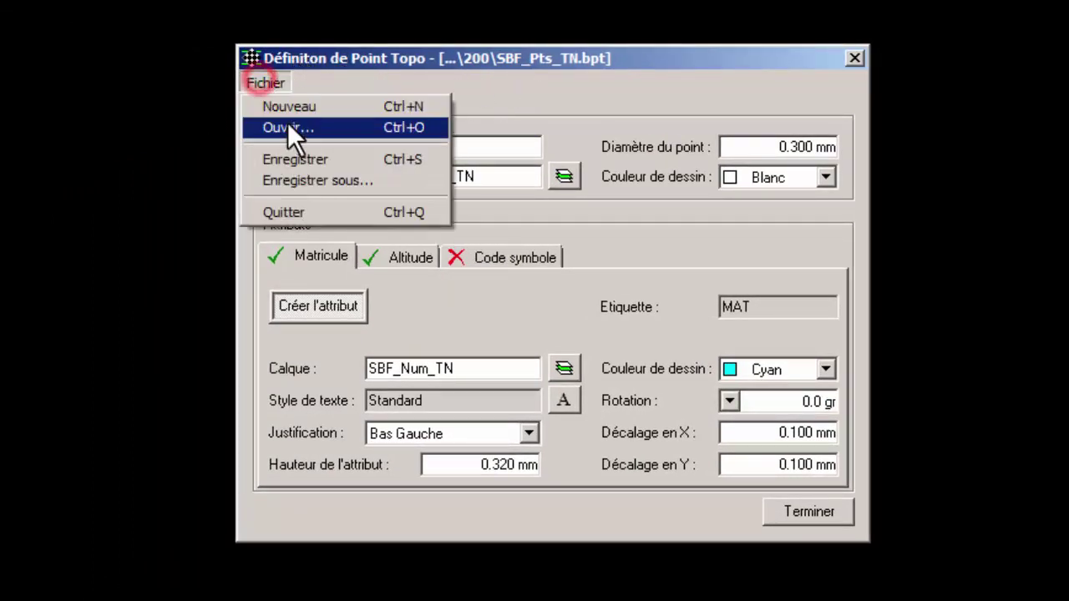
{"action": "left_click", "coordinate": [290, 126]}
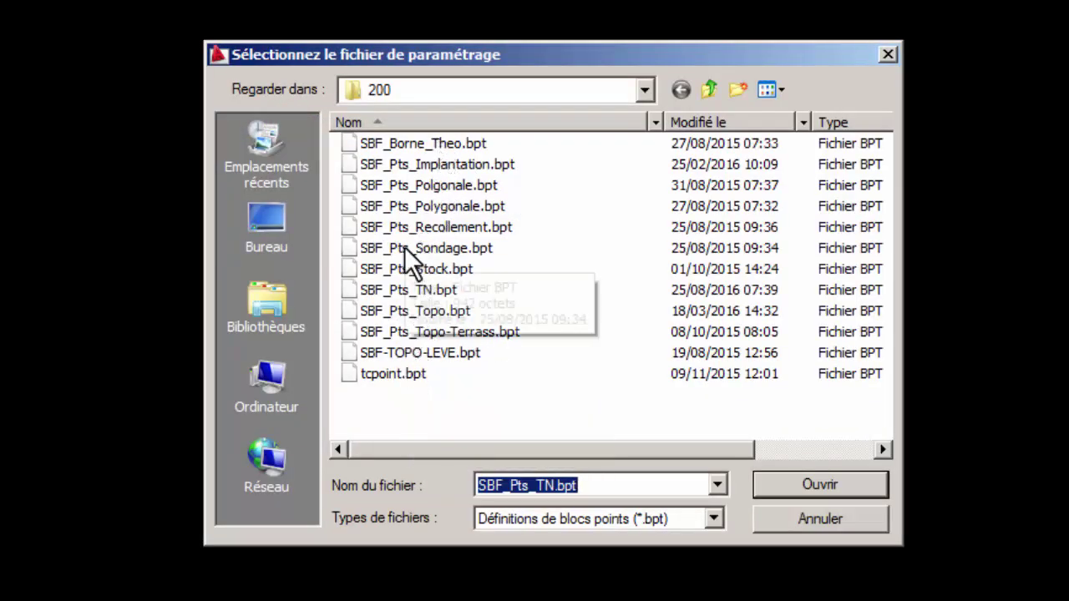
{"action": "left_click", "coordinate": [373, 164]}
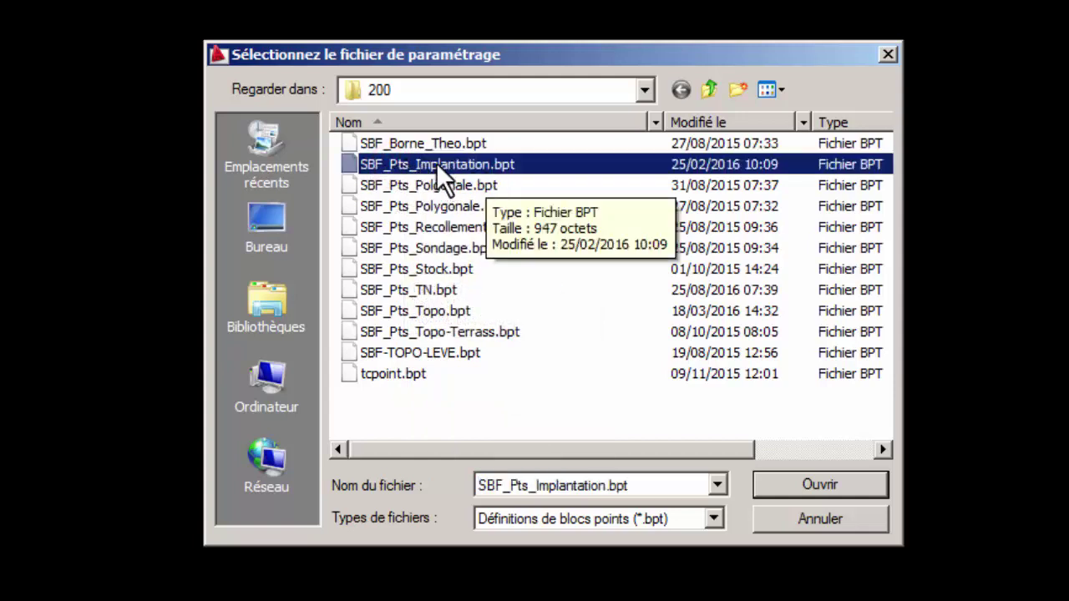
{"action": "left_click", "coordinate": [834, 482]}
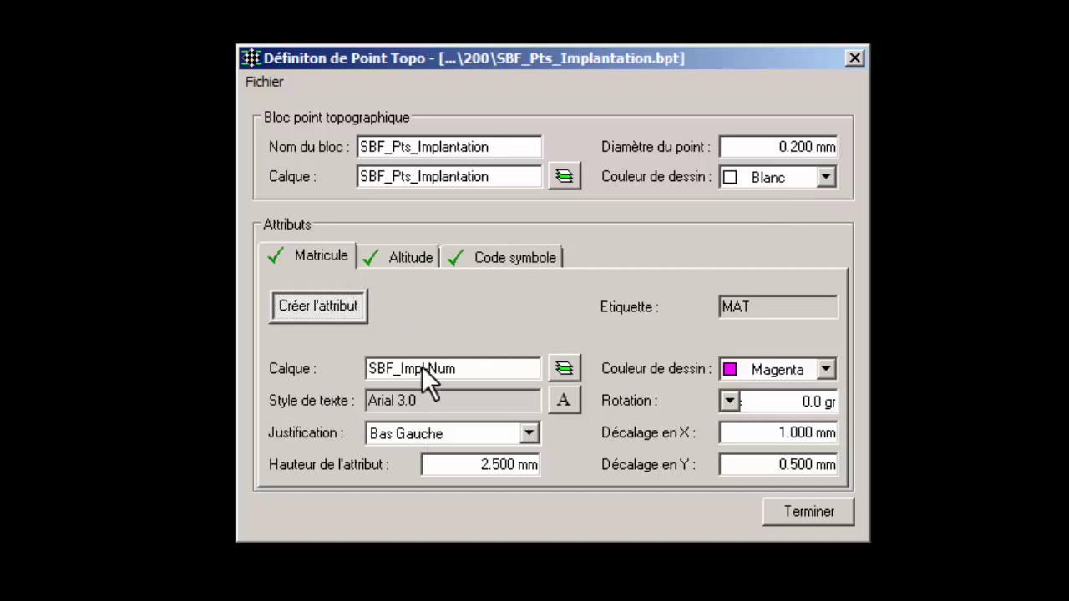
{"action": "left_click", "coordinate": [415, 259]}
{"action": "left_click", "coordinate": [477, 256]}
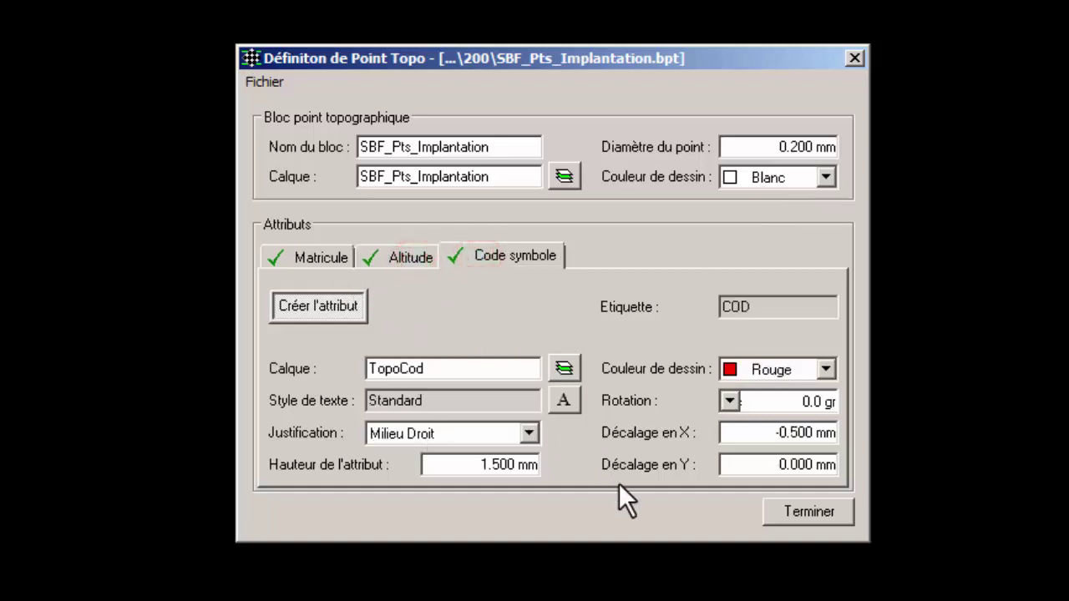
{"action": "left_click", "coordinate": [811, 511]}
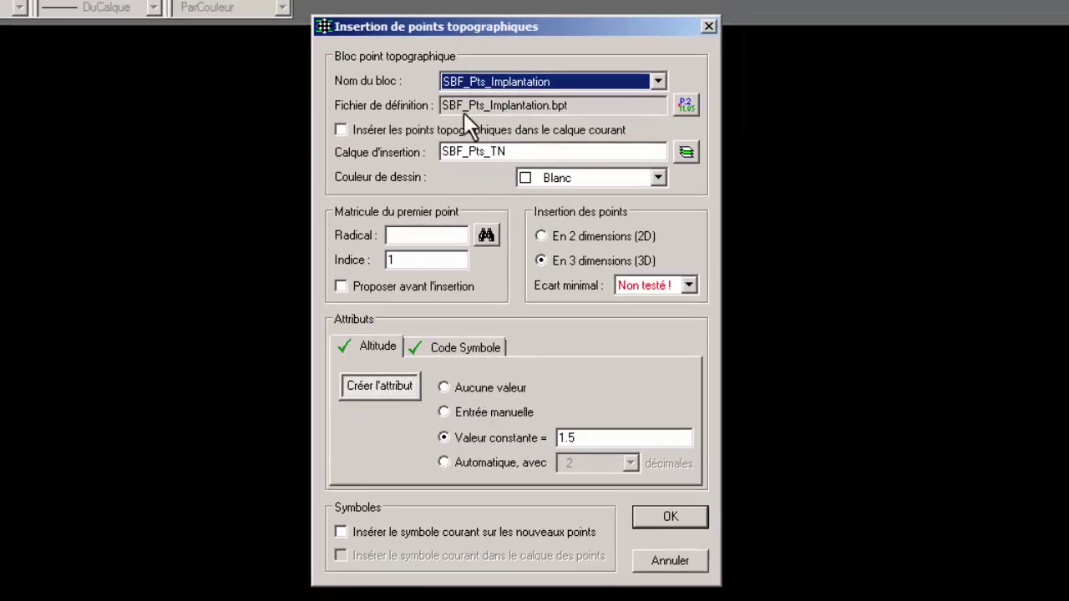
Set the points' insertion layer to SBF_Pts_Implantation and their drawing colour to Magenta.
{"action": "left_click_drag", "start_coordinate": [578, 105], "coordinate": [426, 111]}
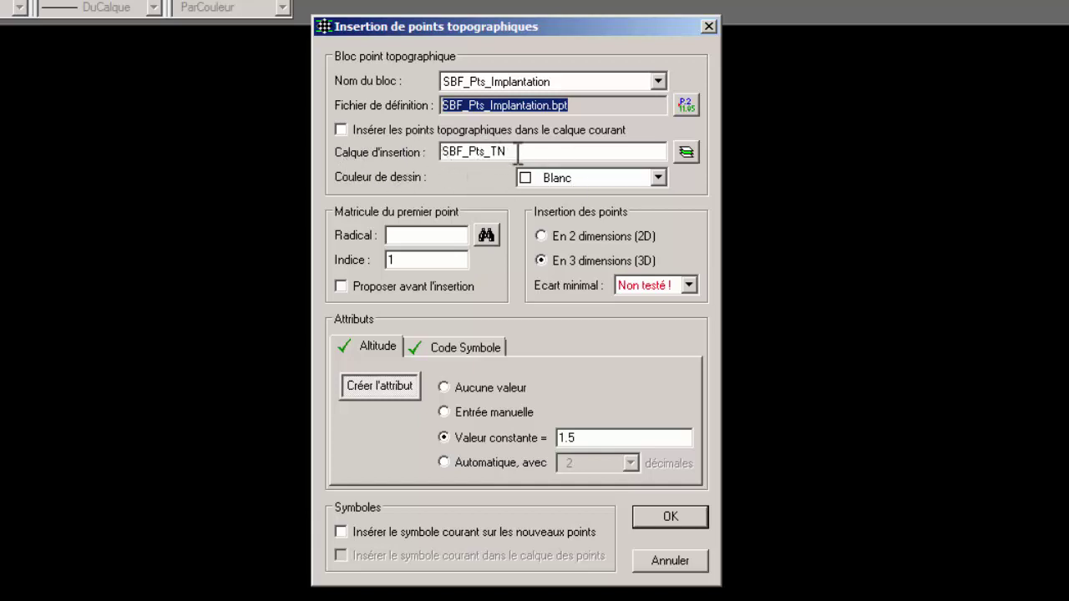
{"action": "left_click_drag", "start_coordinate": [509, 152], "coordinate": [419, 148]}
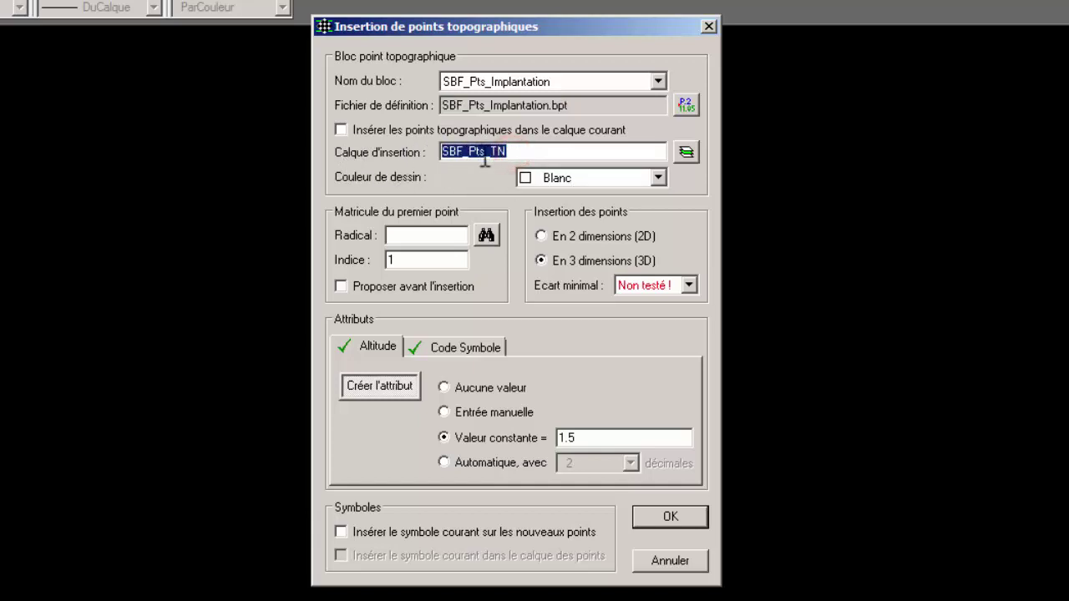
{"action": "left_click_drag", "start_coordinate": [568, 106], "coordinate": [429, 109]}
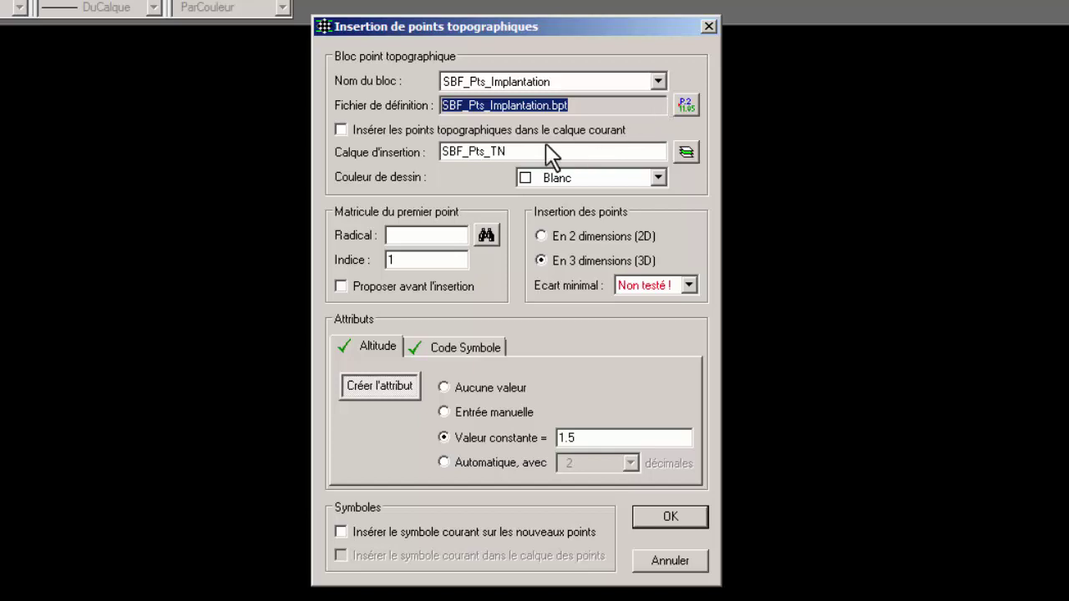
{"action": "left_click", "coordinate": [505, 151]}
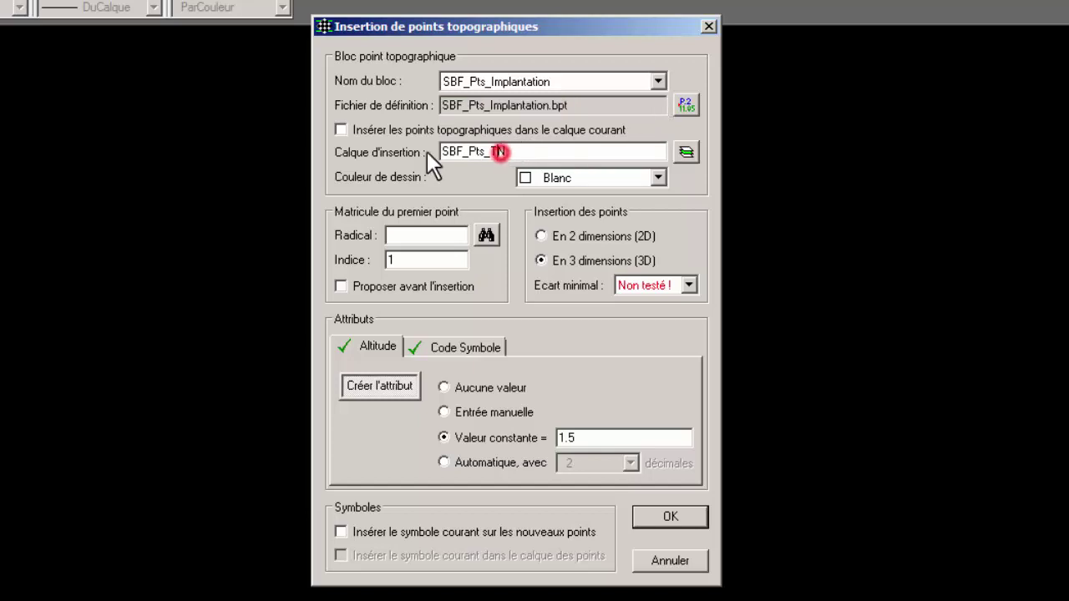
{"action": "left_click_drag", "start_coordinate": [507, 150], "coordinate": [493, 151]}
{"action": "type", "text": "Implantation"}
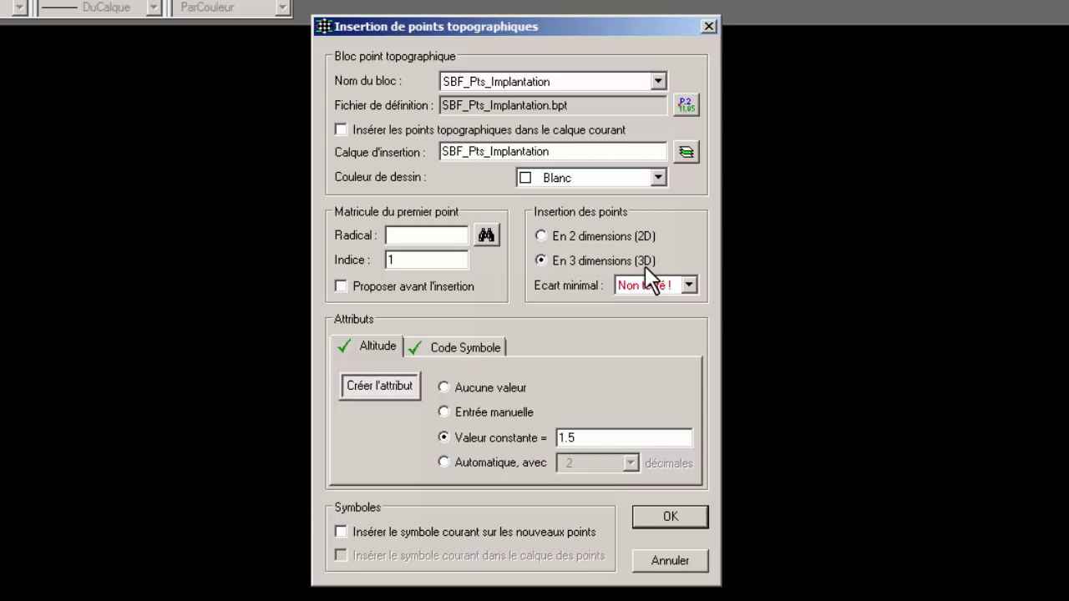
{"action": "left_click", "coordinate": [655, 179]}
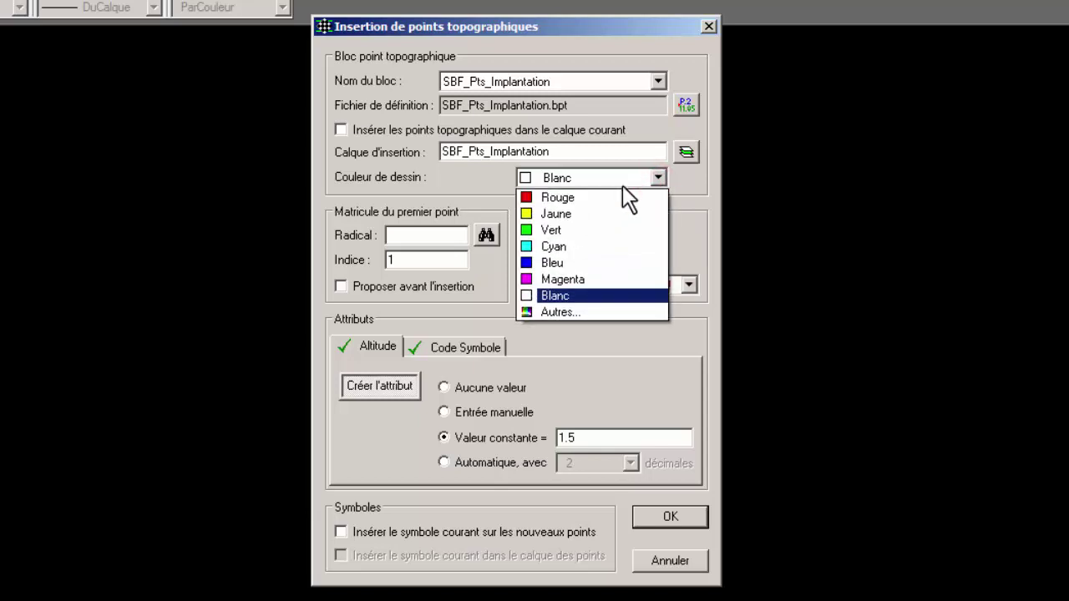
{"action": "left_click", "coordinate": [585, 280]}
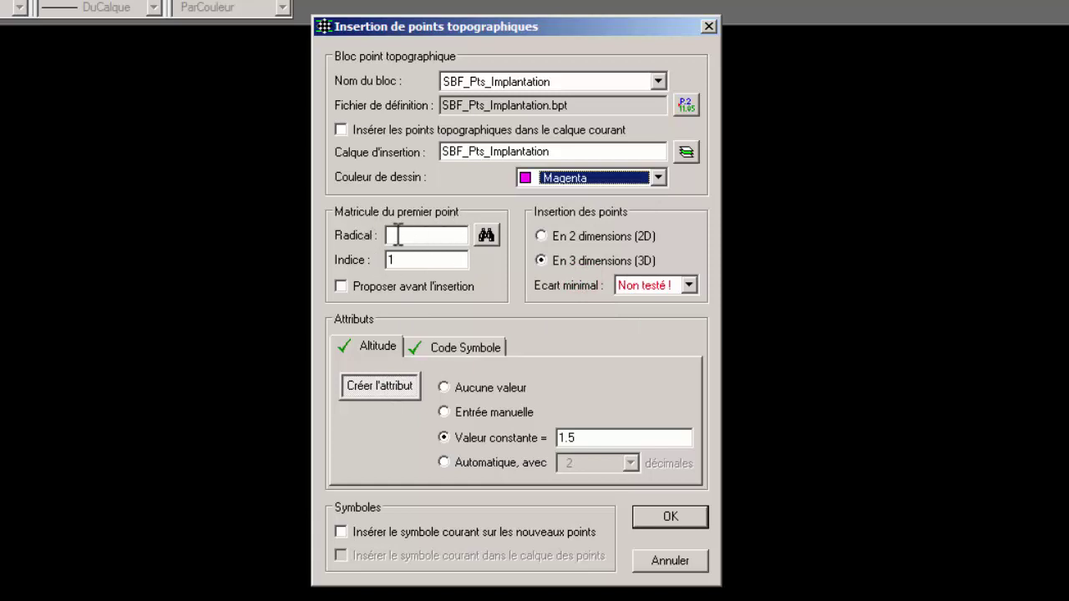
Set the radical of the first point's matricule to B.
{"action": "left_click", "coordinate": [406, 265]}
{"action": "double_click", "coordinate": [405, 264]}
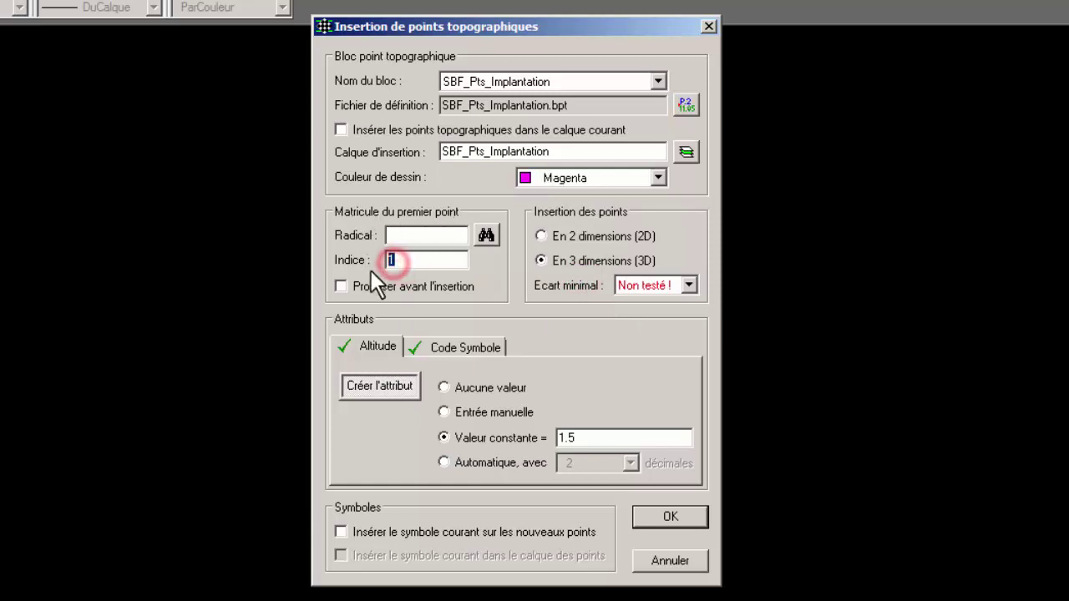
{"action": "left_click", "coordinate": [400, 240]}
{"action": "type", "text": "B"}
{"action": "left_click", "coordinate": [401, 262]}
{"action": "left_click", "coordinate": [487, 235]}
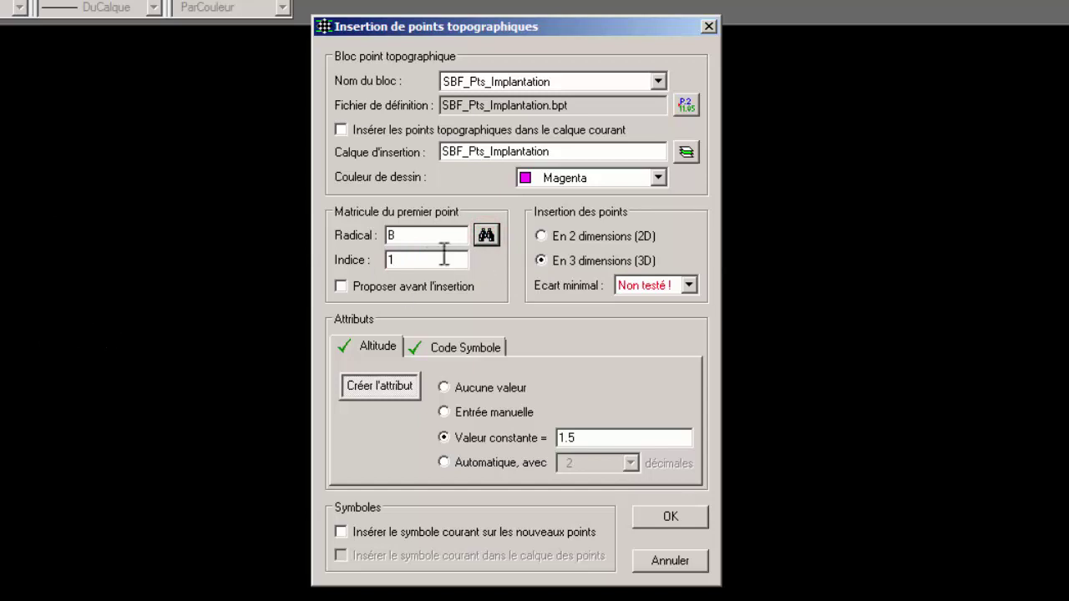
{"action": "double_click", "coordinate": [399, 260]}
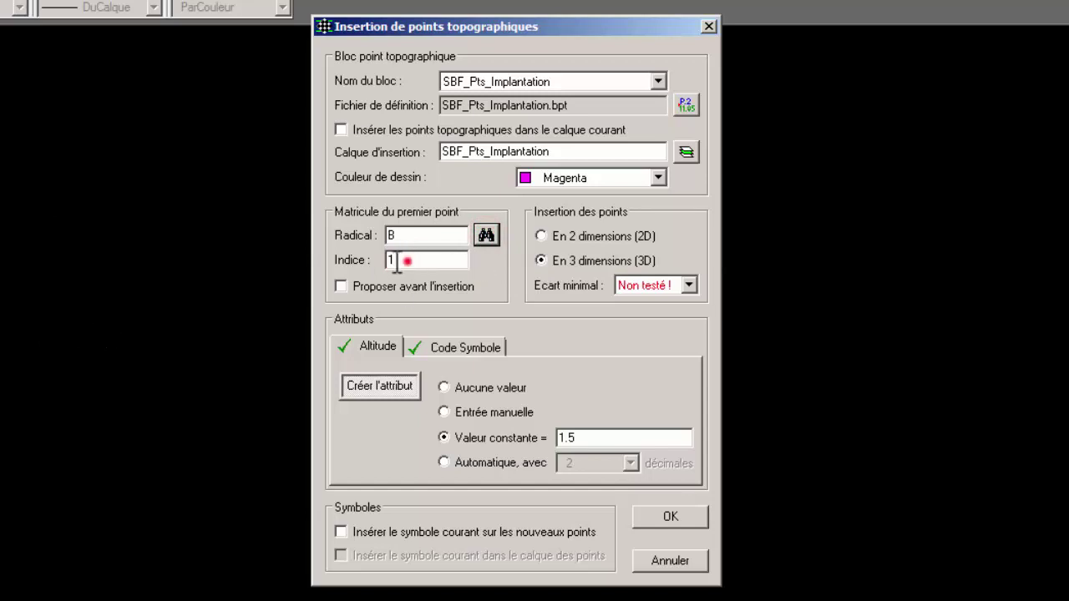
{"action": "left_click", "coordinate": [342, 286]}
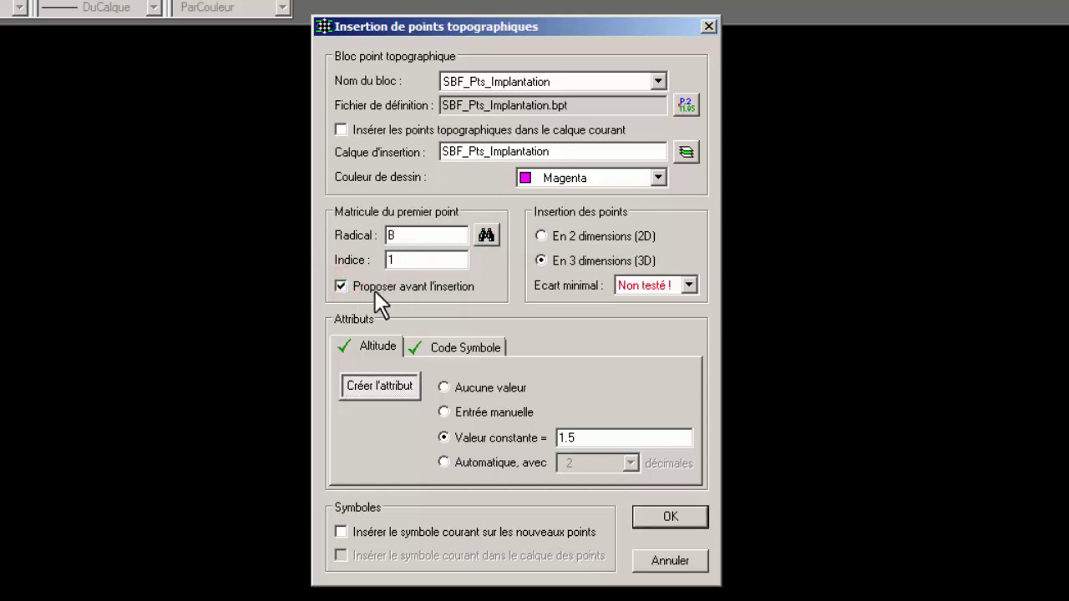
{"action": "left_click", "coordinate": [373, 288]}
{"action": "left_click", "coordinate": [358, 347]}
{"action": "left_click", "coordinate": [375, 386]}
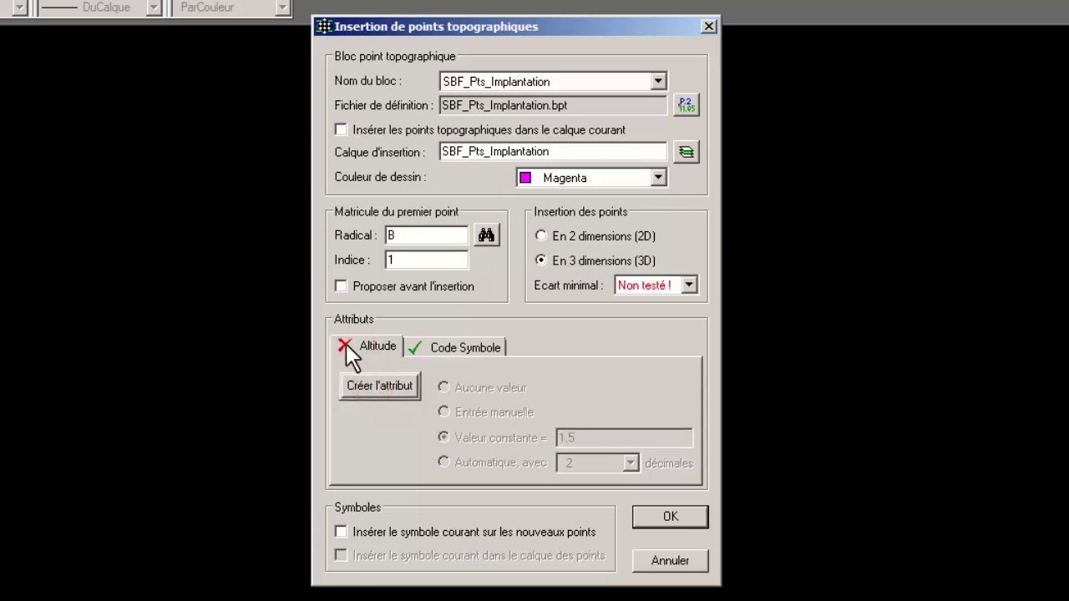
{"action": "left_click", "coordinate": [582, 261]}
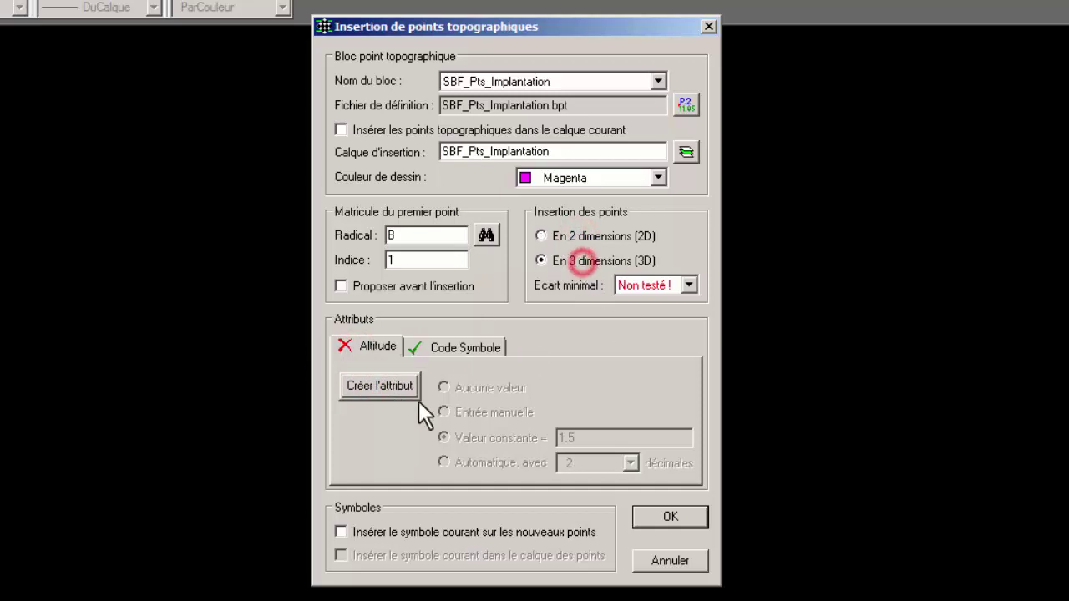
{"action": "left_click", "coordinate": [372, 385]}
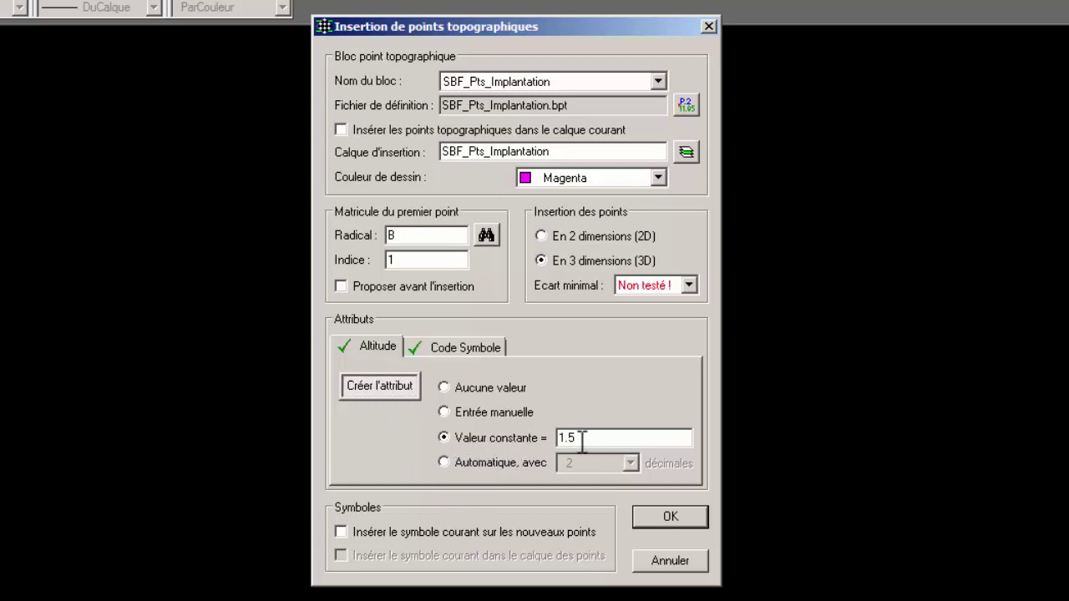
Set the altitude attribute to manual entry and the minimum gap to 0.010000 m, and accept the insertion settings.
{"action": "left_click", "coordinate": [459, 464]}
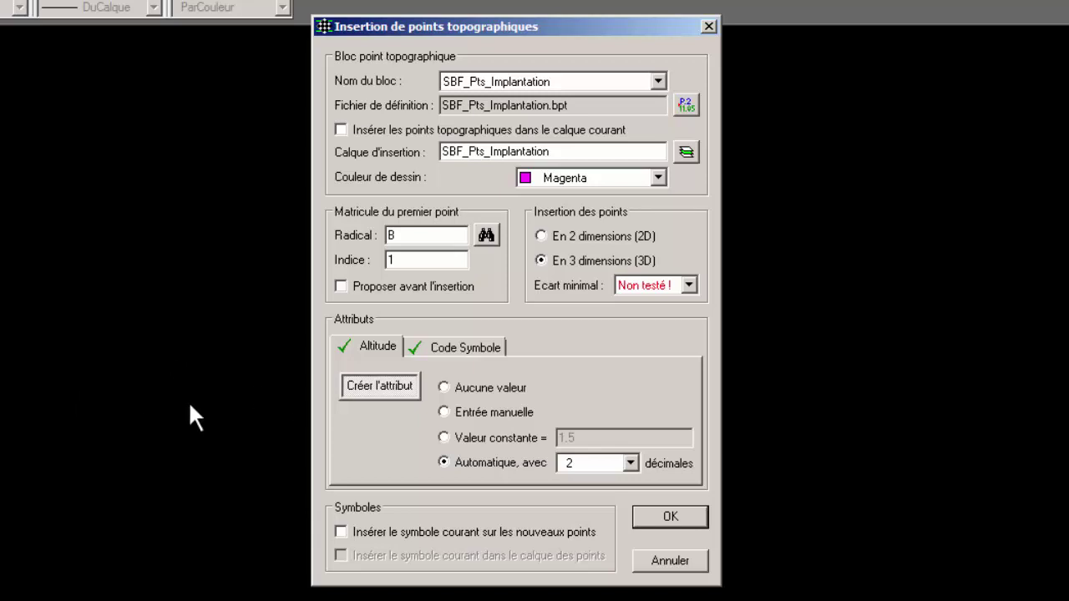
{"action": "left_click", "coordinate": [452, 412]}
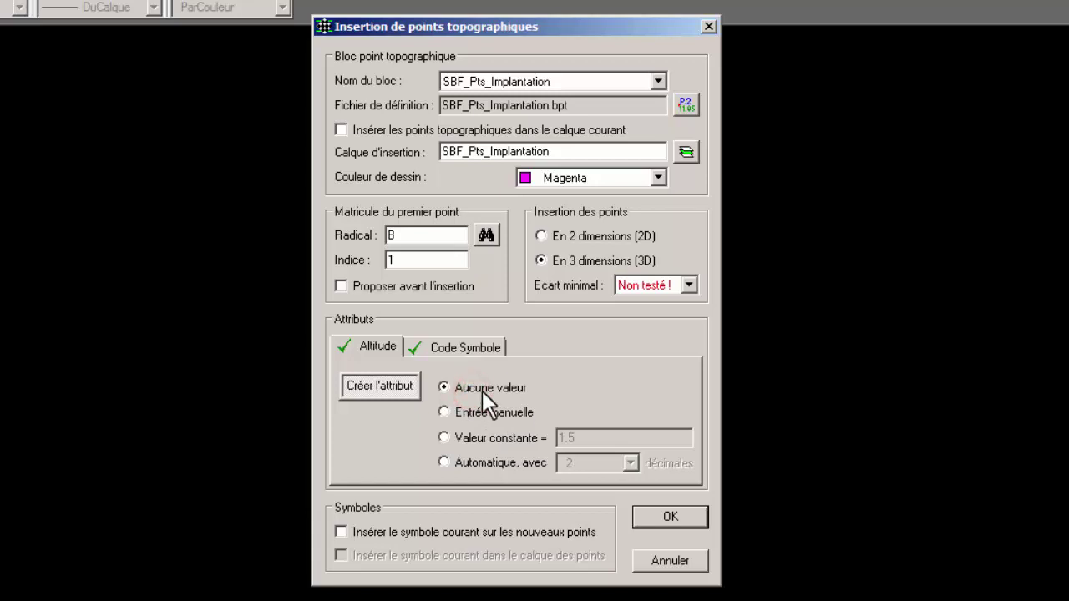
{"action": "left_click", "coordinate": [483, 412]}
{"action": "left_click", "coordinate": [648, 283]}
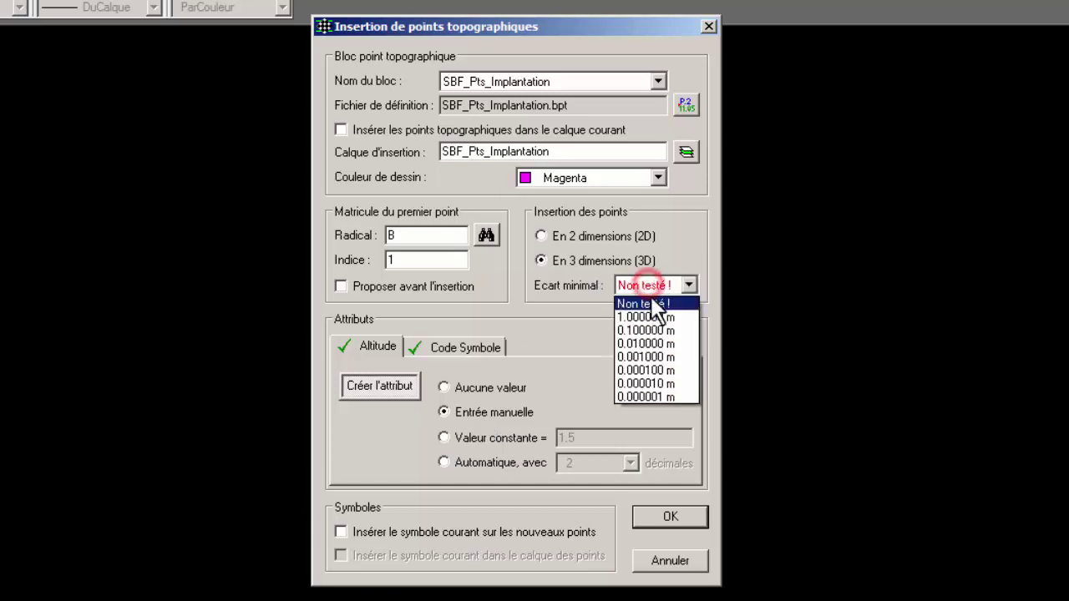
{"action": "left_click", "coordinate": [633, 343]}
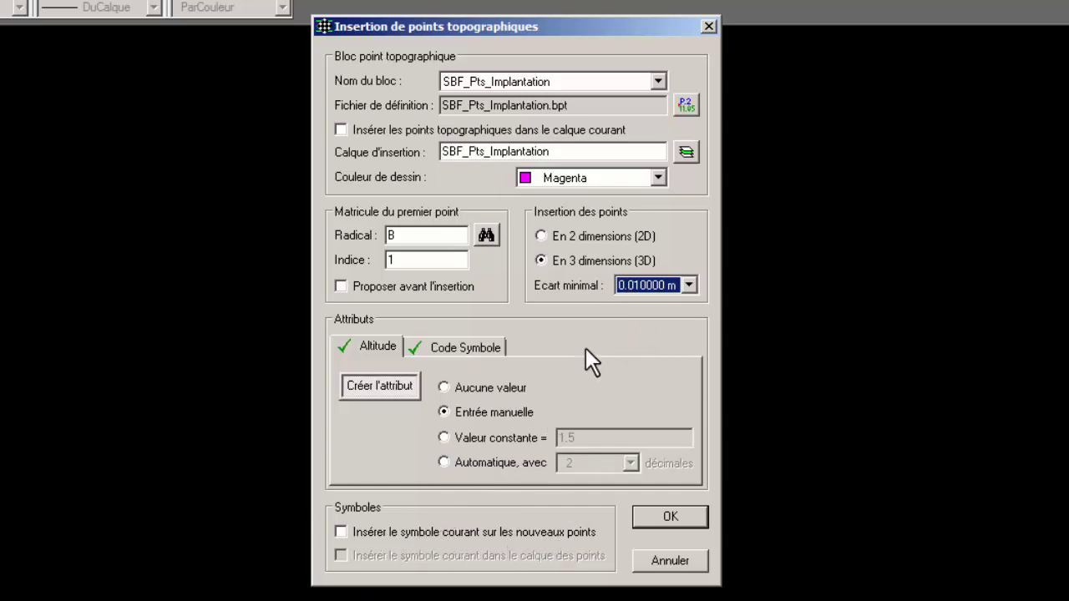
{"action": "left_click", "coordinate": [664, 514]}
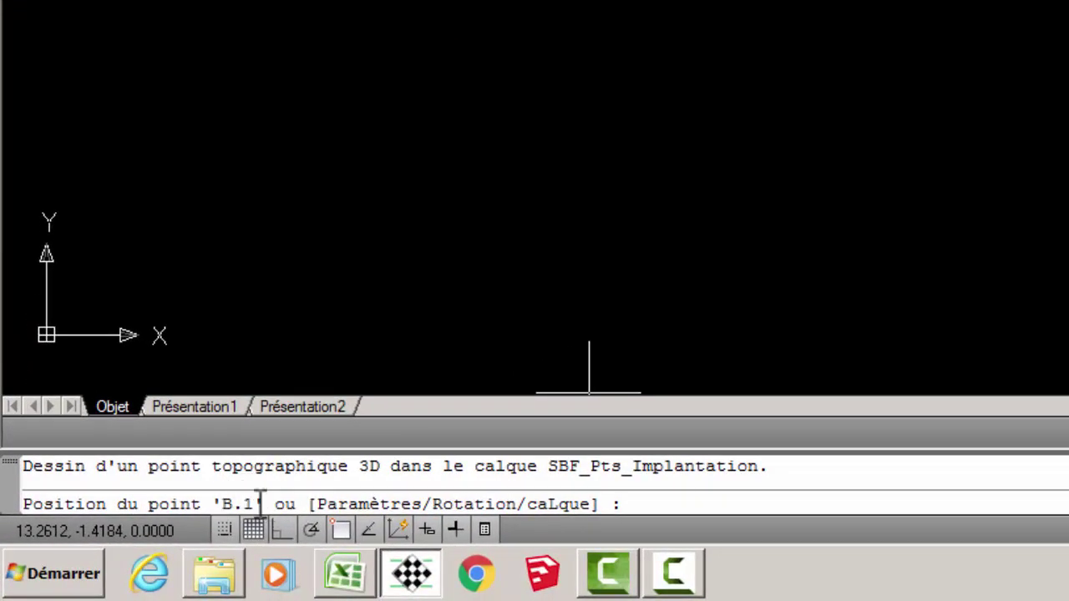
Insert the first topographic point in the empty drawing area with an altitude of 25.68.
{"action": "left_click", "coordinate": [640, 219]}
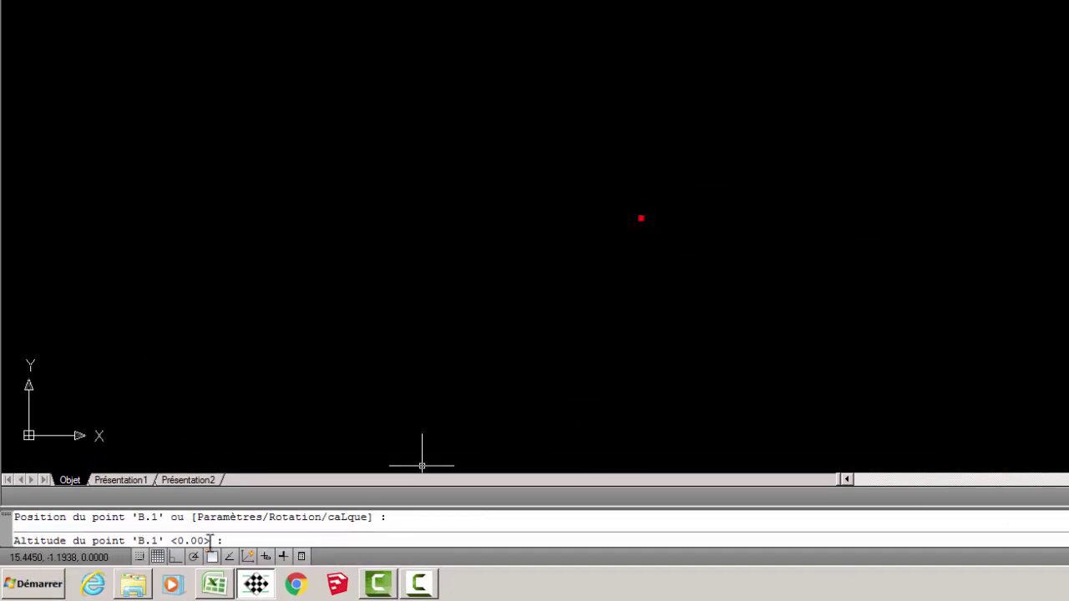
{"action": "left_click", "coordinate": [247, 541]}
{"action": "type", "text": "25.68"}
{"action": "key", "text": "Return"}
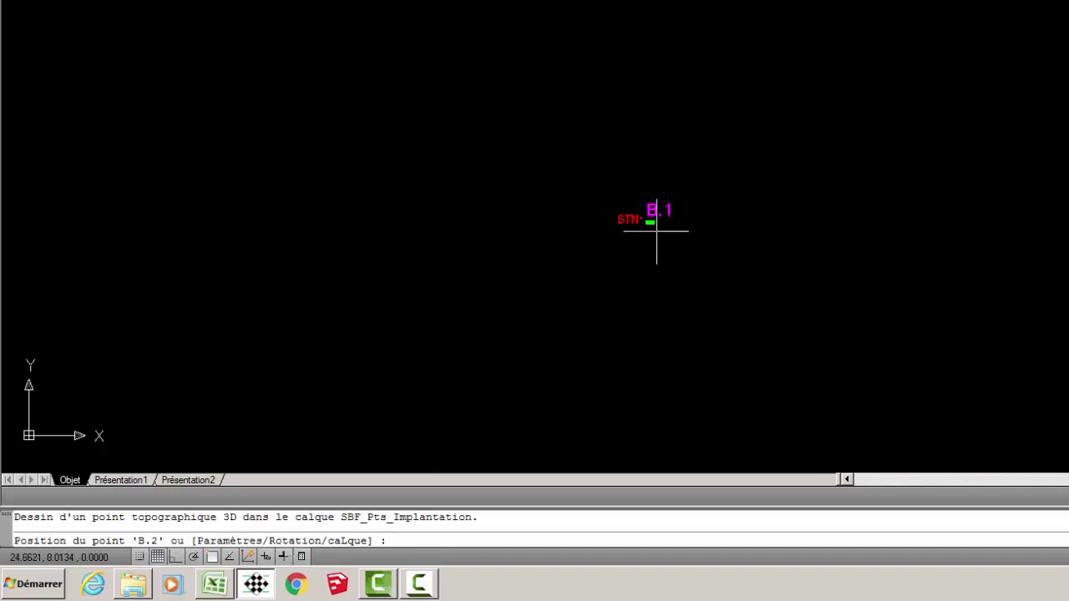
Insert the second topographic point above and to the left of point B.1 with an altitude of 35.64.
{"action": "scroll", "coordinate": [660, 239], "scroll_direction": "up", "scroll_amount": 2}
{"action": "scroll", "coordinate": [663, 162], "scroll_direction": "up", "scroll_amount": 4}
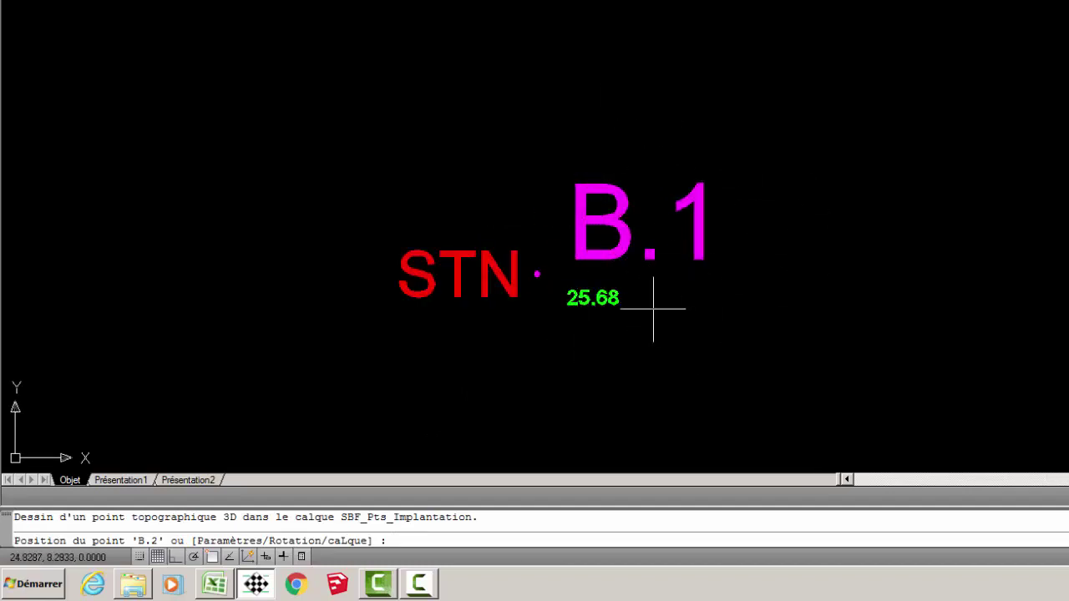
{"action": "middle_click_drag", "start_coordinate": [477, 348], "coordinate": [605, 324]}
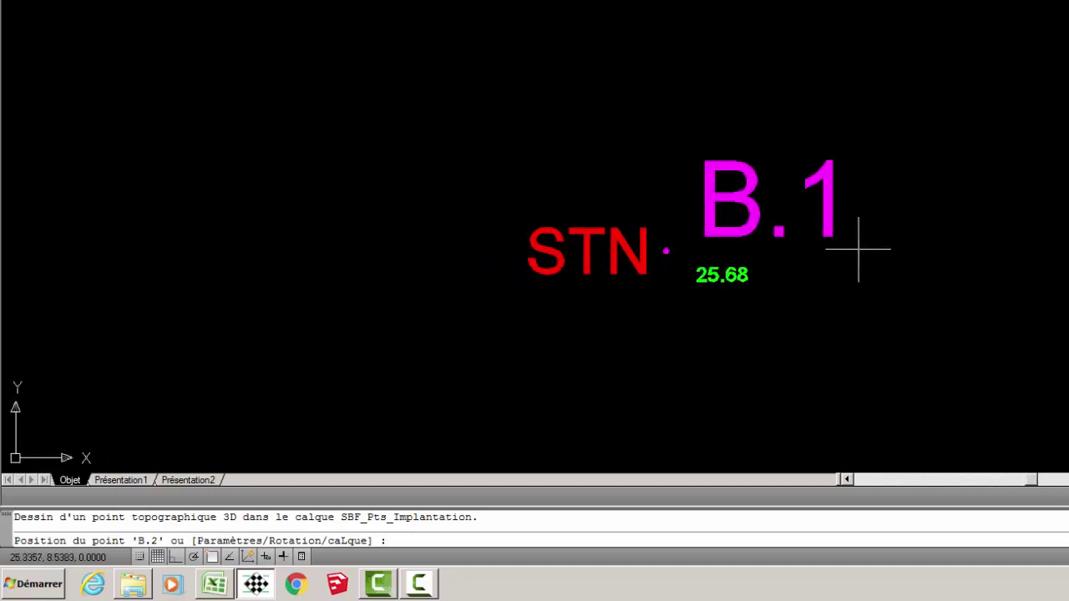
{"action": "scroll", "coordinate": [859, 246], "scroll_direction": "down", "scroll_amount": 2}
{"action": "left_click", "coordinate": [319, 153]}
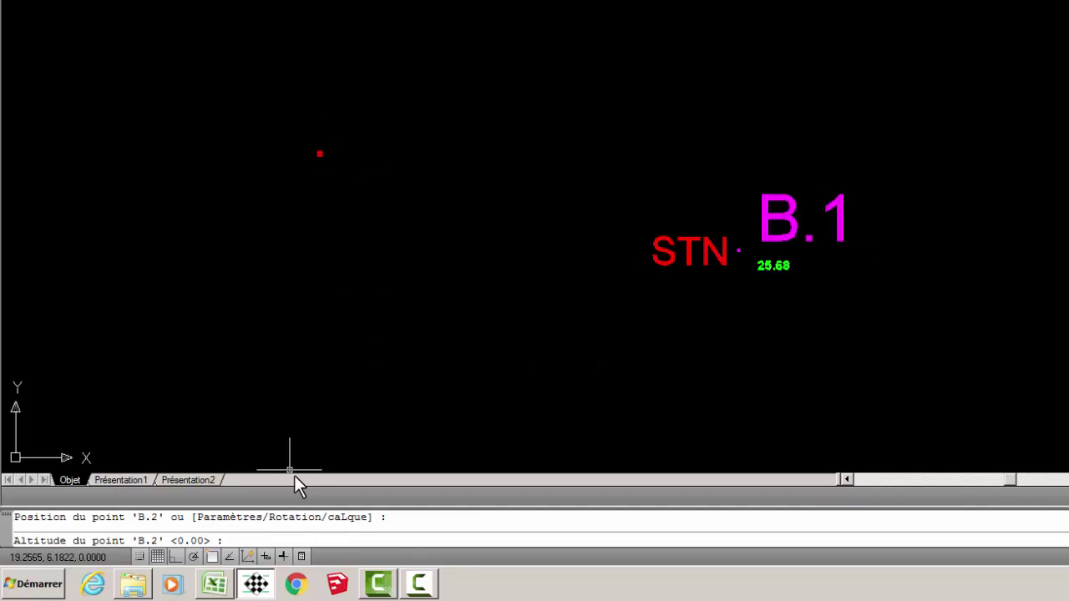
{"action": "type", "text": "35.64"}
{"action": "key", "text": "Return"}
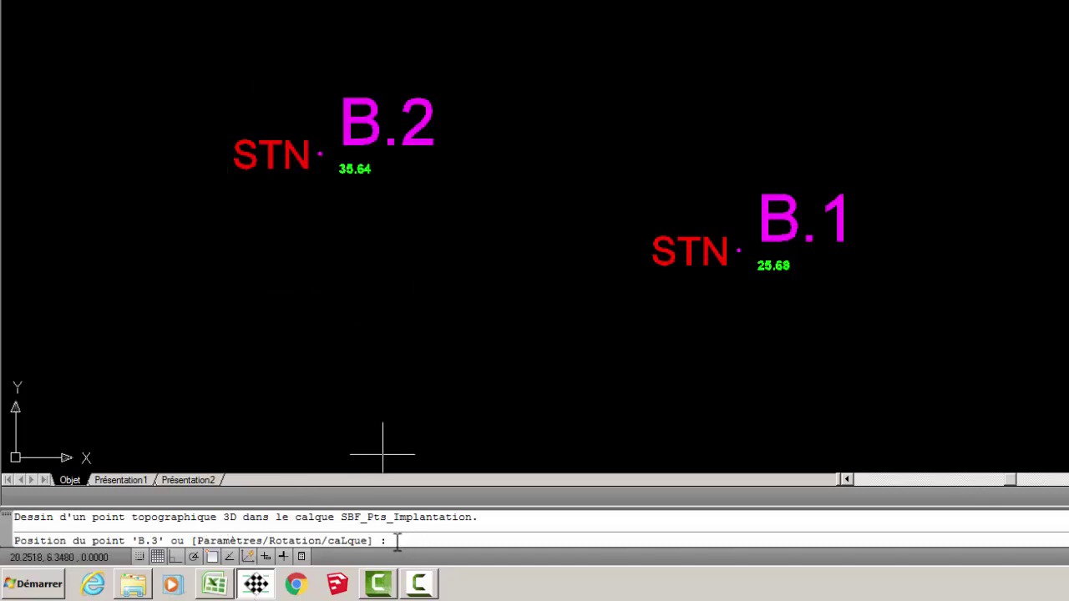
In the point insertion parameters, set the altitude to the constant value 2.33 and the symbol code to the constant value c.
{"action": "type", "text": "p"}
{"action": "key", "text": "Return"}
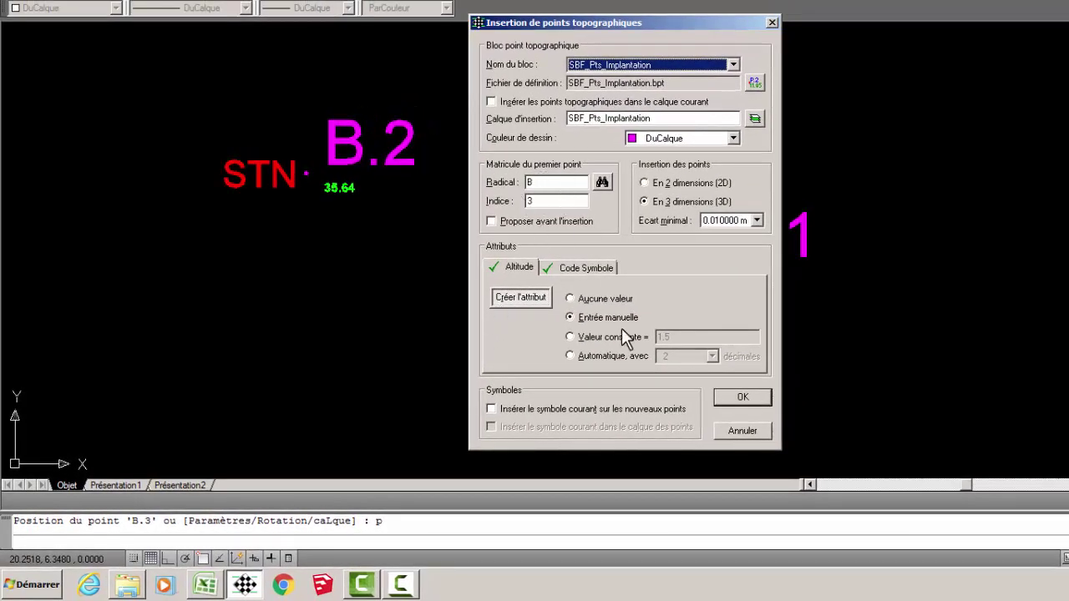
{"action": "left_click", "coordinate": [608, 336]}
{"action": "double_click", "coordinate": [679, 336]}
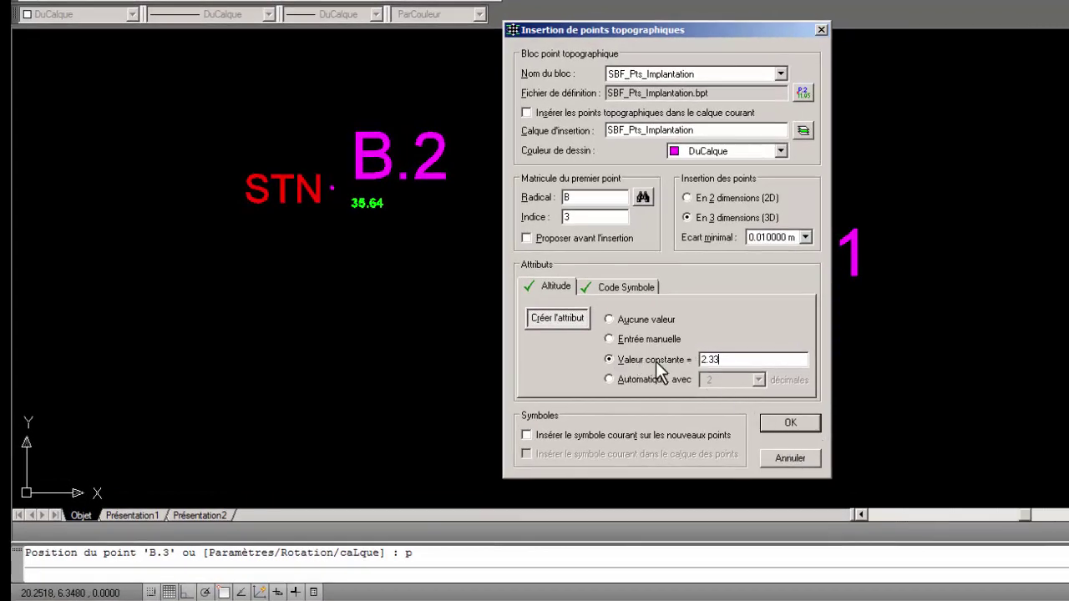
{"action": "left_click", "coordinate": [626, 286]}
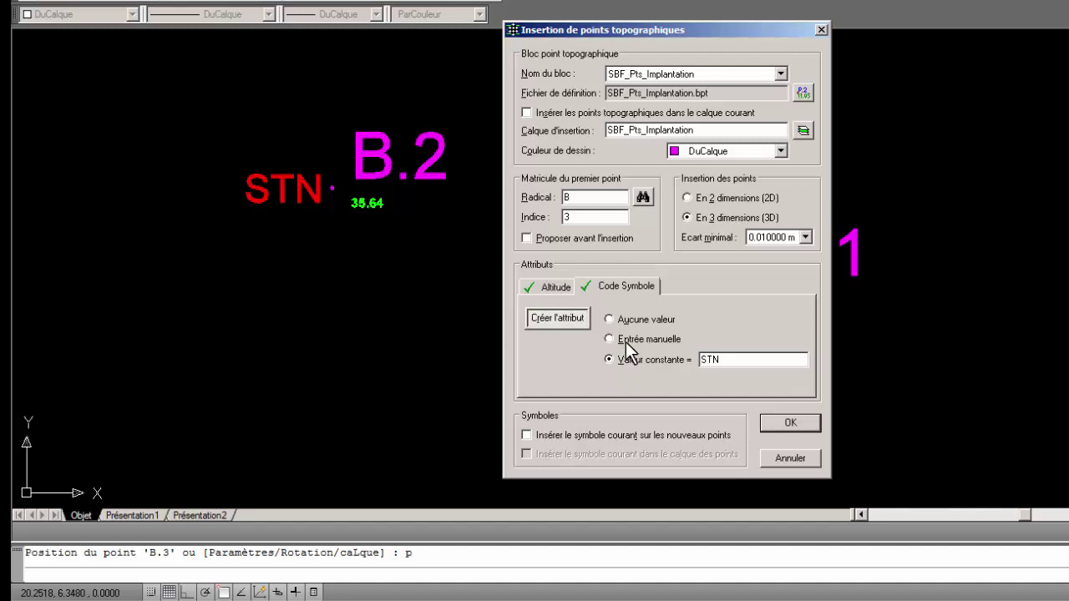
{"action": "left_click", "coordinate": [730, 358]}
{"action": "double_click", "coordinate": [710, 359]}
{"action": "type", "text": "c"}
{"action": "left_click", "coordinate": [549, 288]}
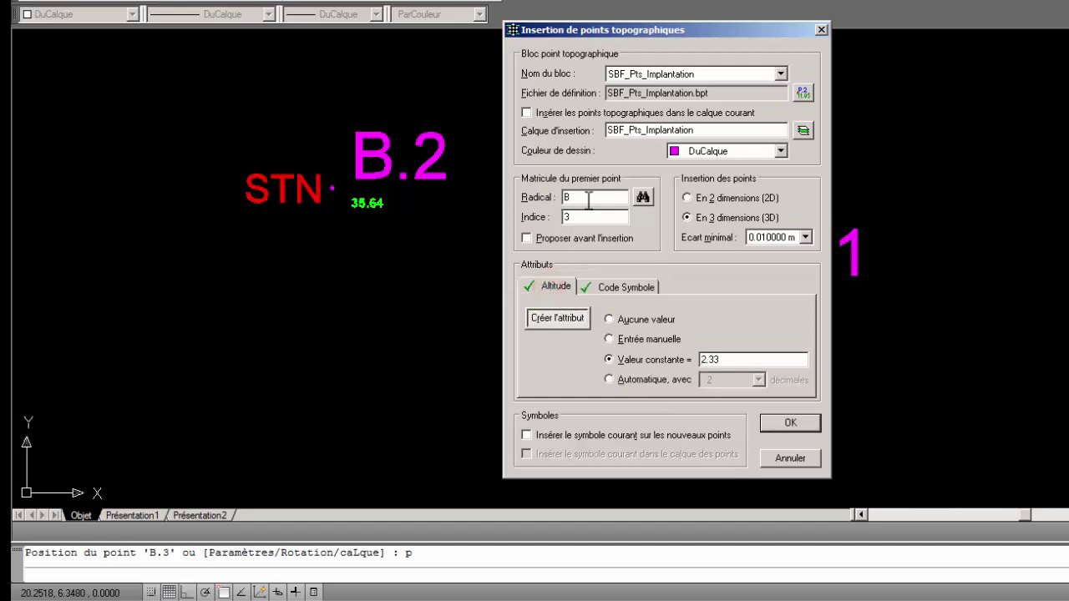
Clear the radical of the first point's matricule, set its index to 1000, and accept the insertion settings.
{"action": "double_click", "coordinate": [580, 198]}
{"action": "key", "text": "Delete"}
{"action": "double_click", "coordinate": [572, 218]}
{"action": "type", "text": "1"}
{"action": "left_click", "coordinate": [643, 197]}
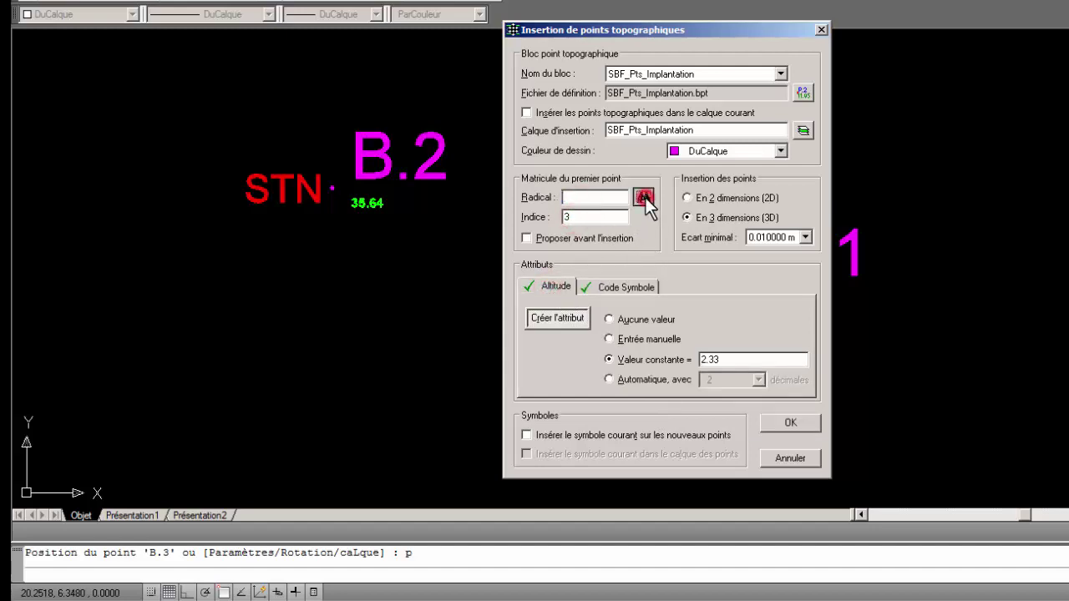
{"action": "left_click", "coordinate": [574, 217]}
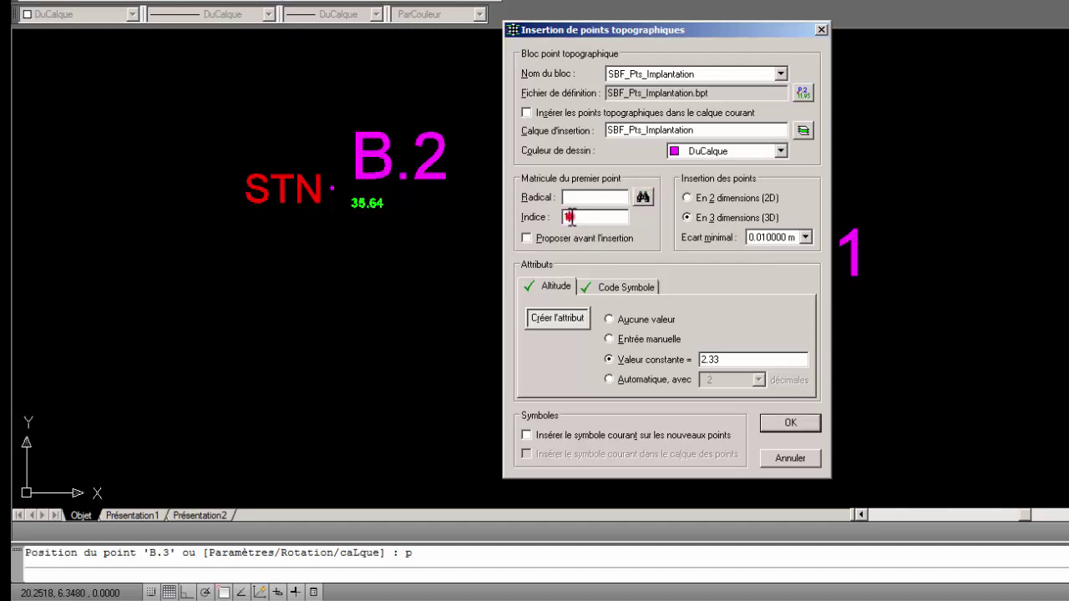
{"action": "type", "text": "000"}
{"action": "left_click", "coordinate": [800, 422]}
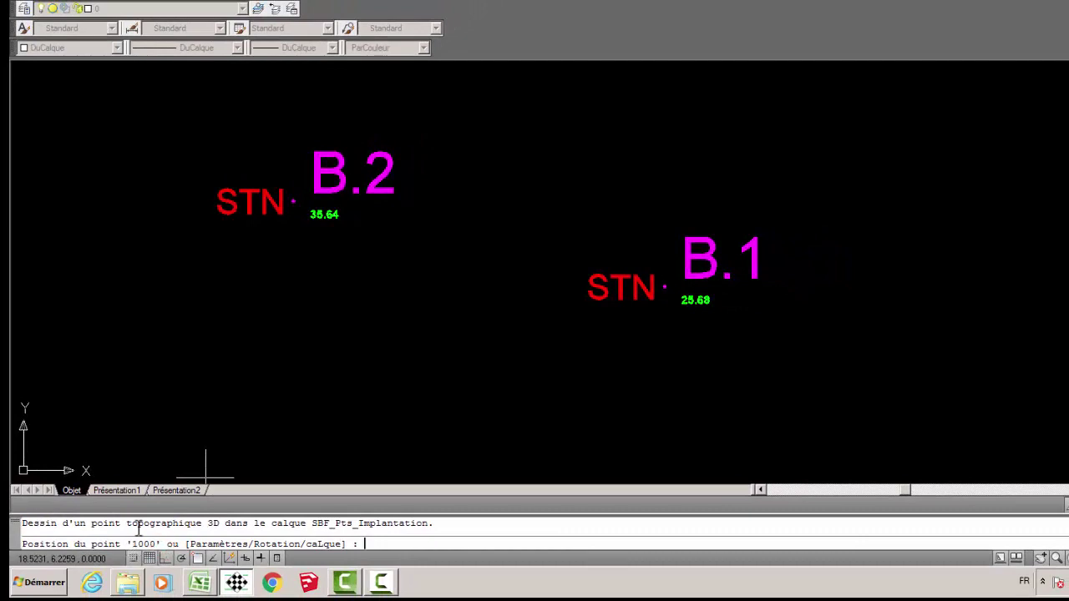
Insert five topographic points, 1000 to 1004, two to the right of B.1 and three below and to the left of B.1.
{"action": "left_click", "coordinate": [898, 198]}
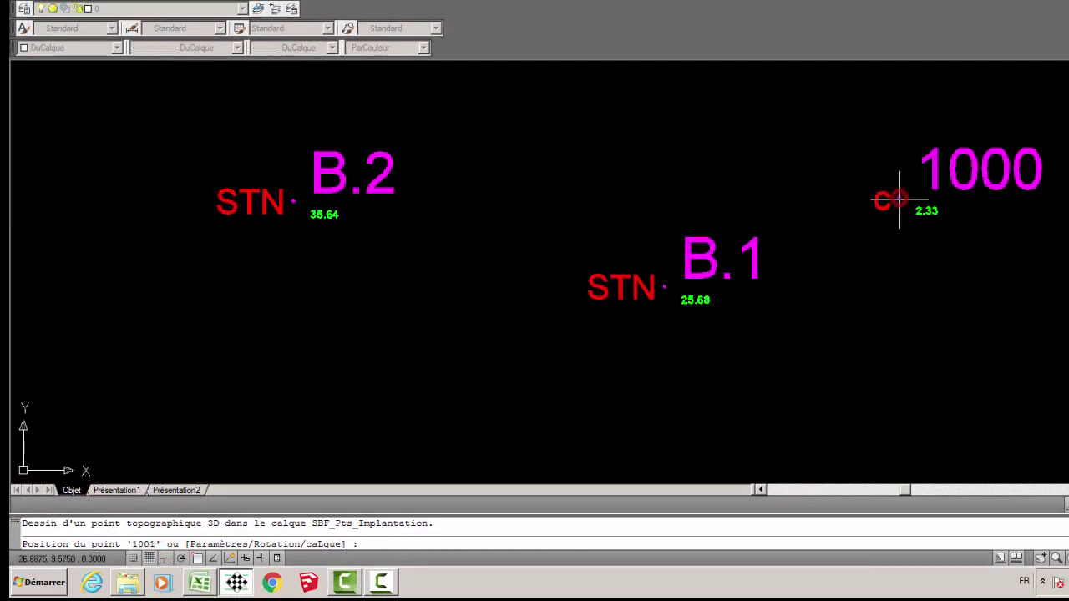
{"action": "scroll", "coordinate": [966, 226], "scroll_direction": "up", "scroll_amount": 3}
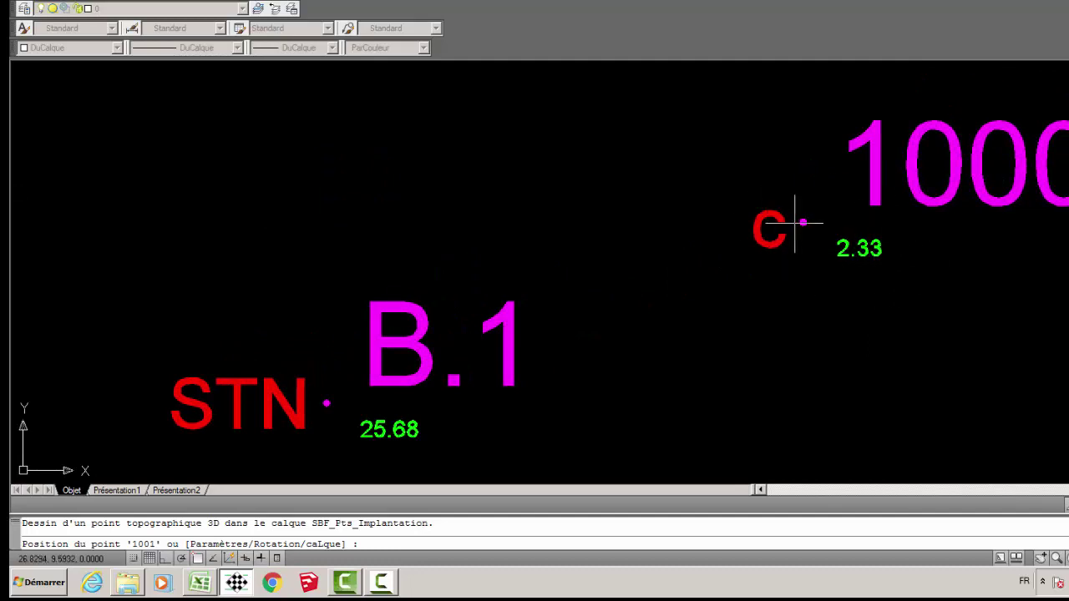
{"action": "scroll", "coordinate": [802, 209], "scroll_direction": "down", "scroll_amount": 5}
{"action": "left_click", "coordinate": [821, 313]}
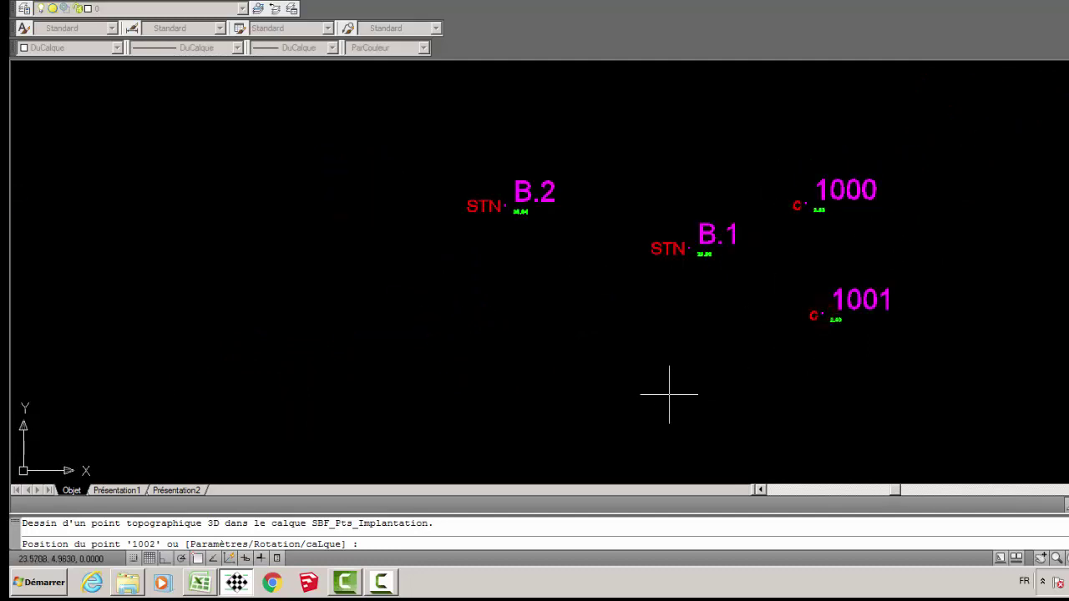
{"action": "scroll", "coordinate": [644, 368], "scroll_direction": "up", "scroll_amount": 2}
{"action": "left_click", "coordinate": [498, 271]}
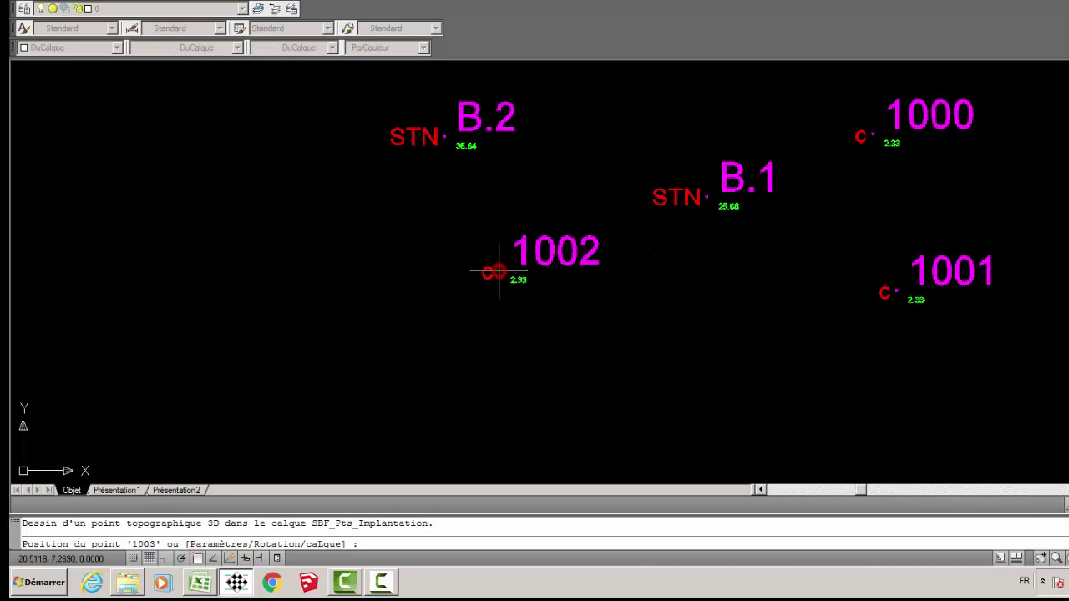
{"action": "left_click", "coordinate": [250, 223]}
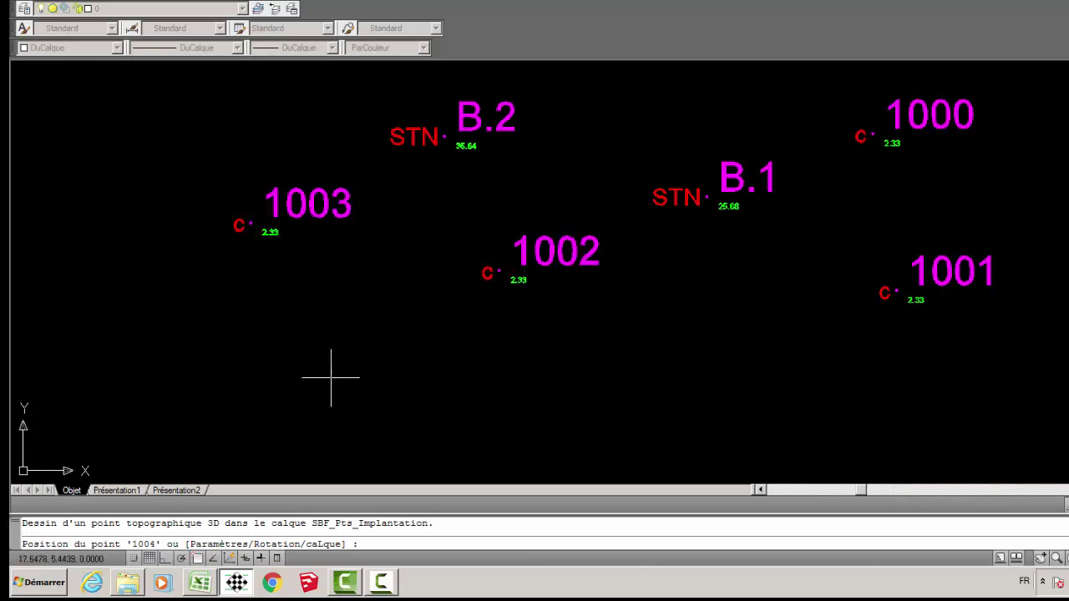
{"action": "middle_click_drag", "start_coordinate": [330, 378], "coordinate": [590, 351]}
{"action": "left_click", "coordinate": [518, 310]}
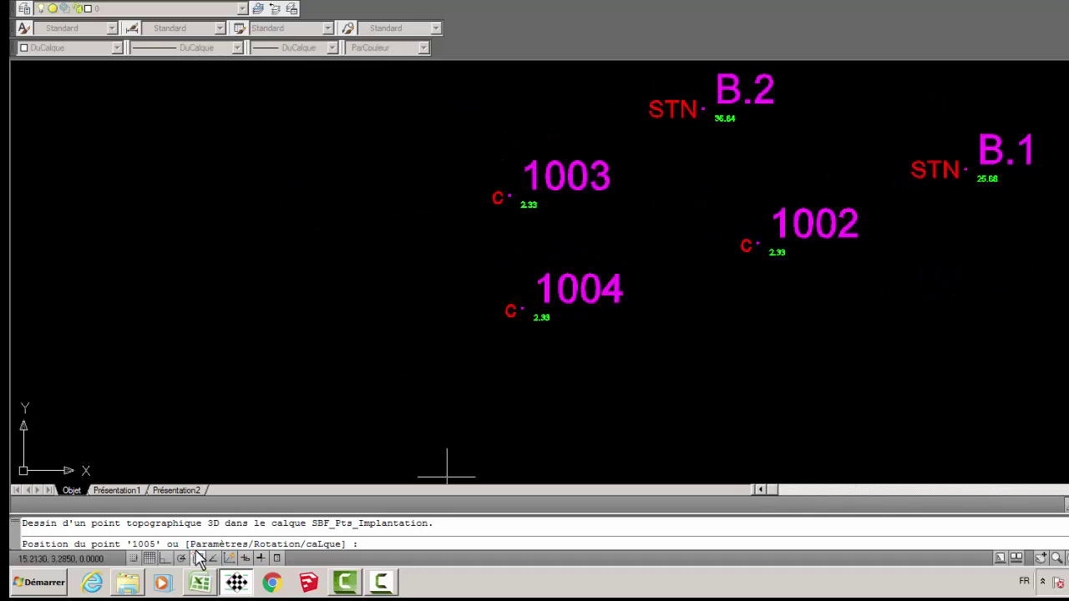
Reopen the point insertion parameters and enable proposing the matricule before each insertion.
{"action": "left_click", "coordinate": [372, 543]}
{"action": "key", "text": "Return"}
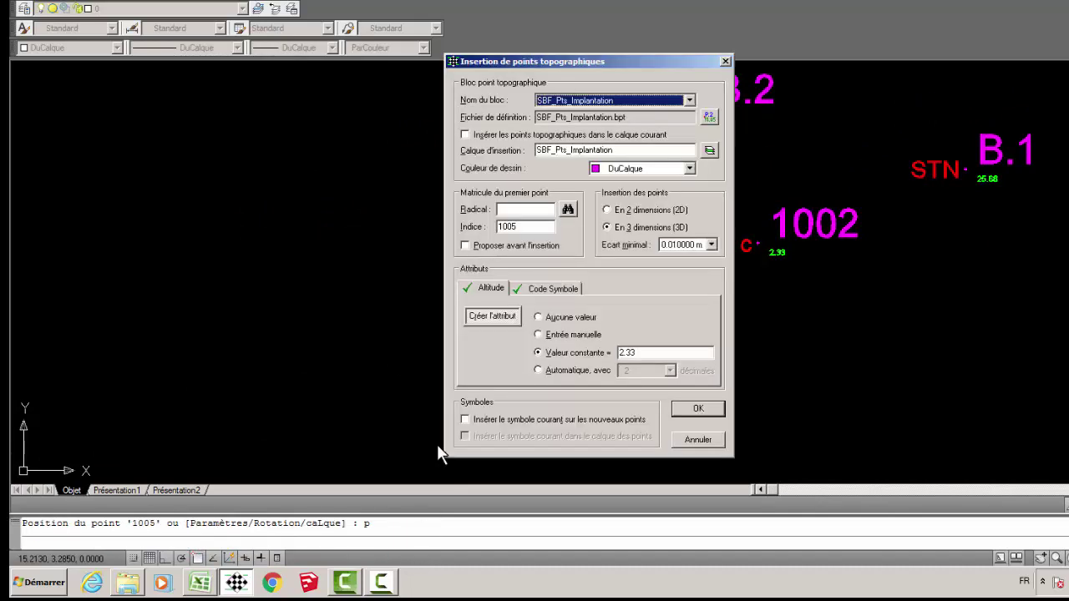
{"action": "left_click", "coordinate": [482, 244]}
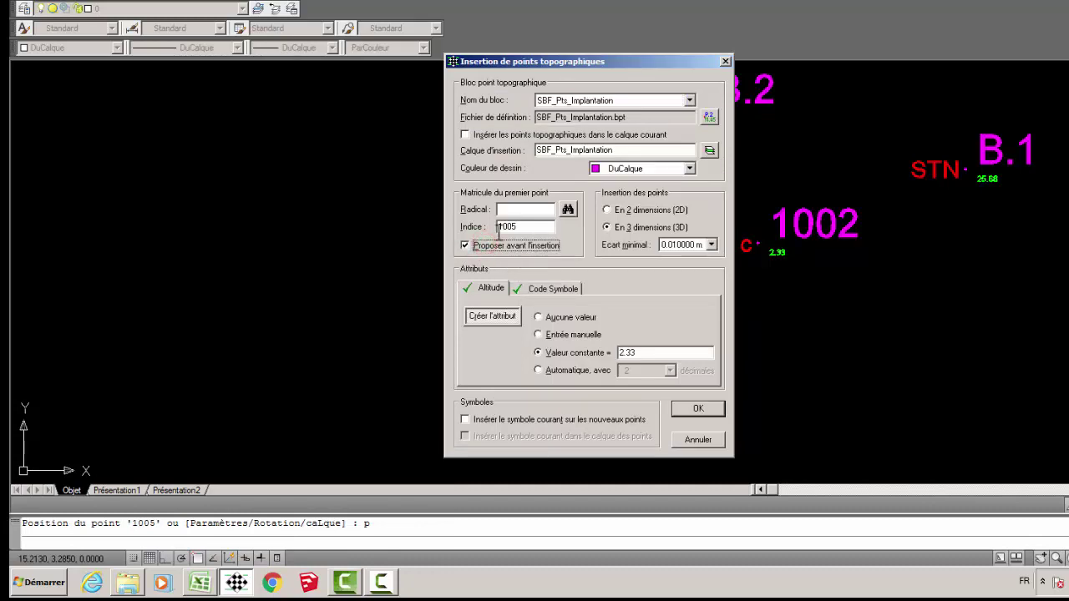
{"action": "left_click", "coordinate": [568, 209]}
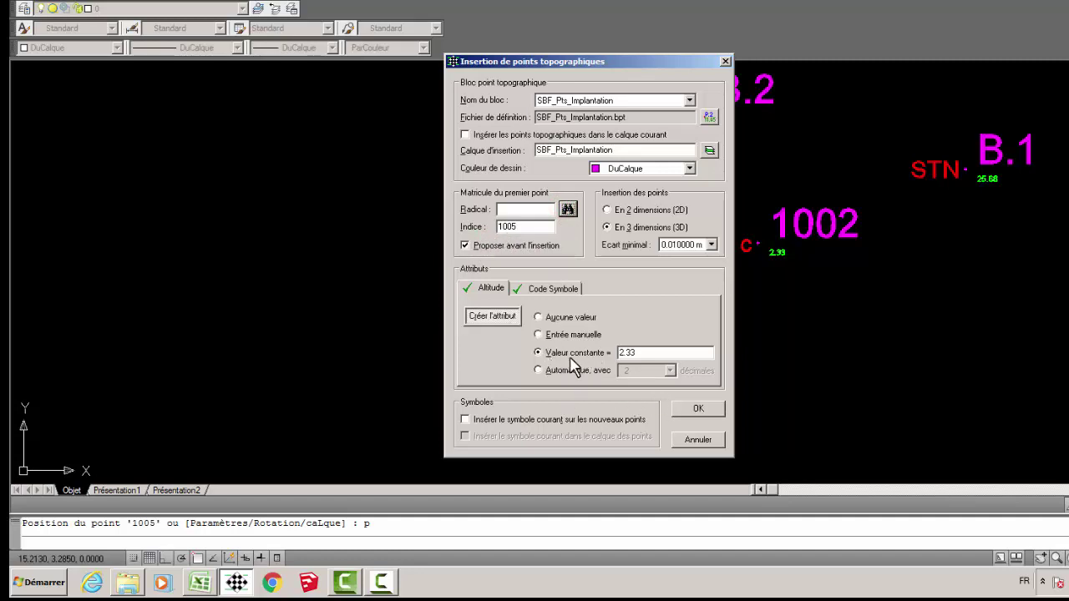
Set the altitude to no value, point insertion to 2D and the symbol code to manual entry, and accept the settings.
{"action": "left_click", "coordinate": [563, 321]}
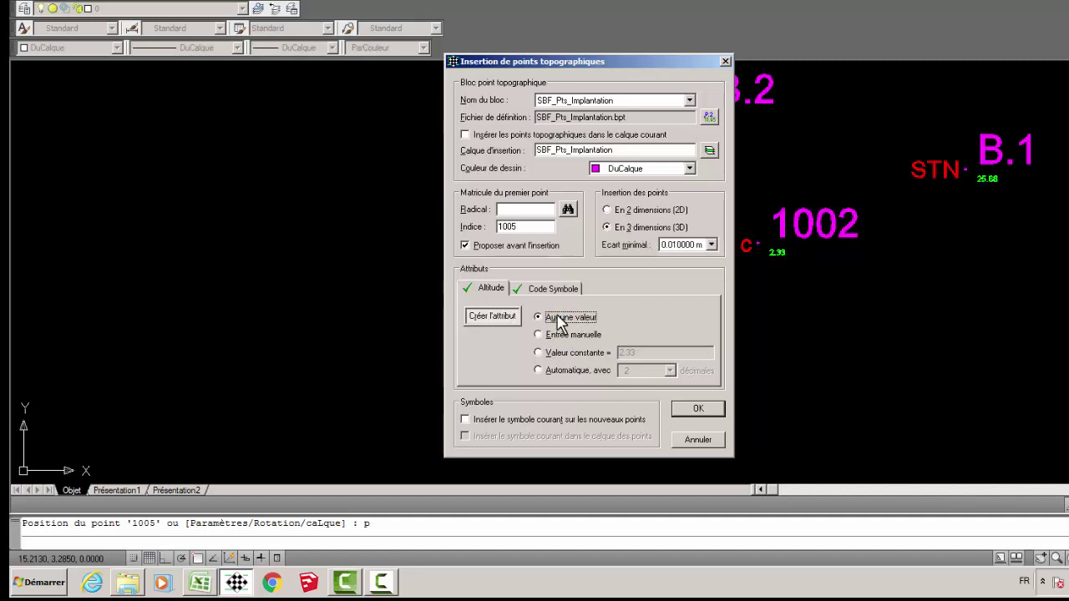
{"action": "left_click", "coordinate": [612, 211]}
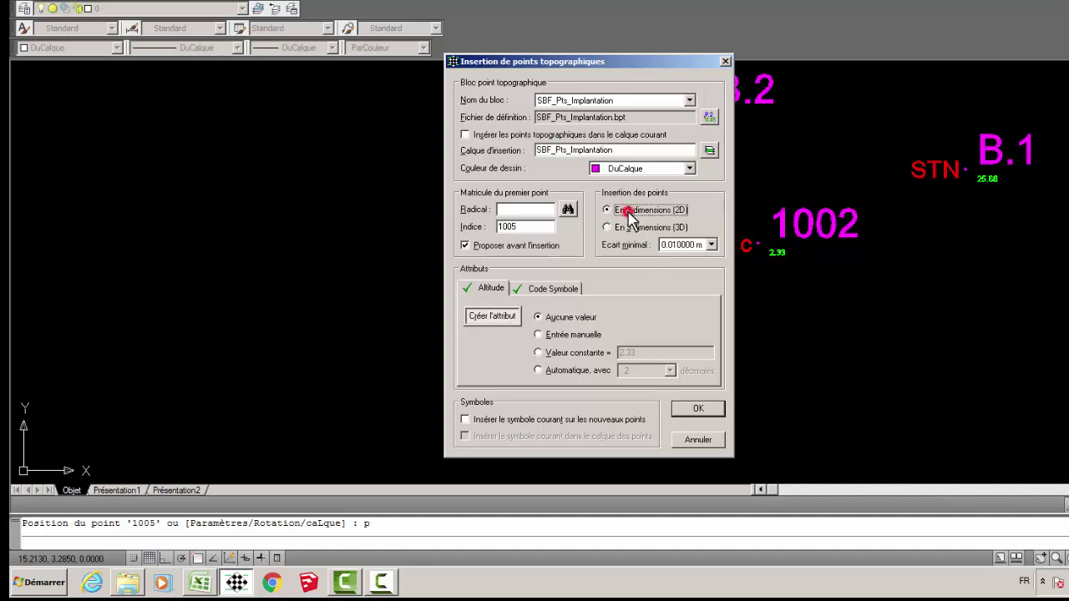
{"action": "left_click", "coordinate": [555, 290]}
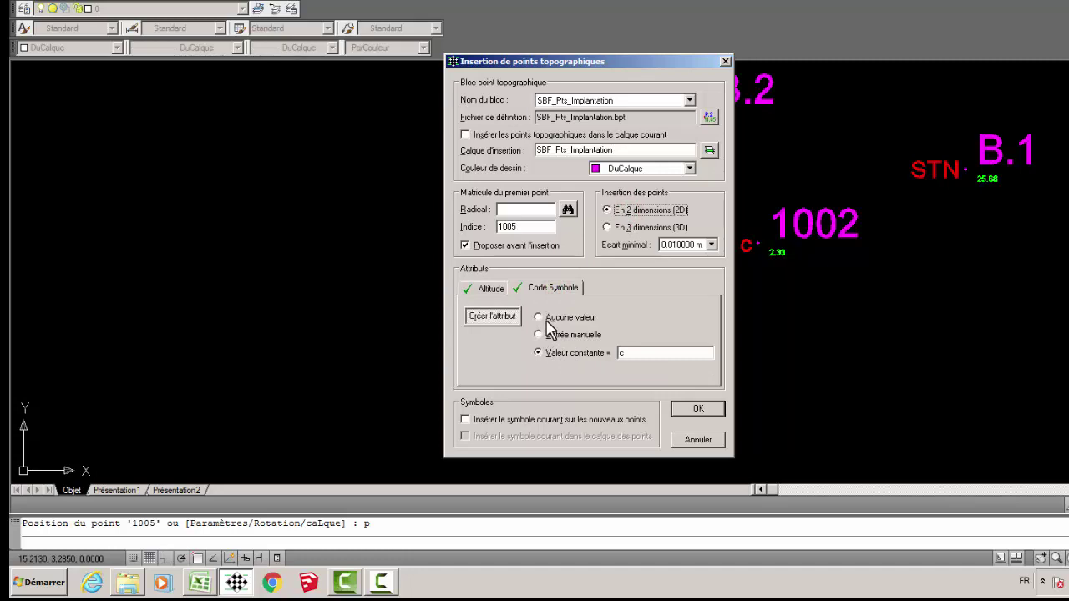
{"action": "left_click", "coordinate": [551, 335]}
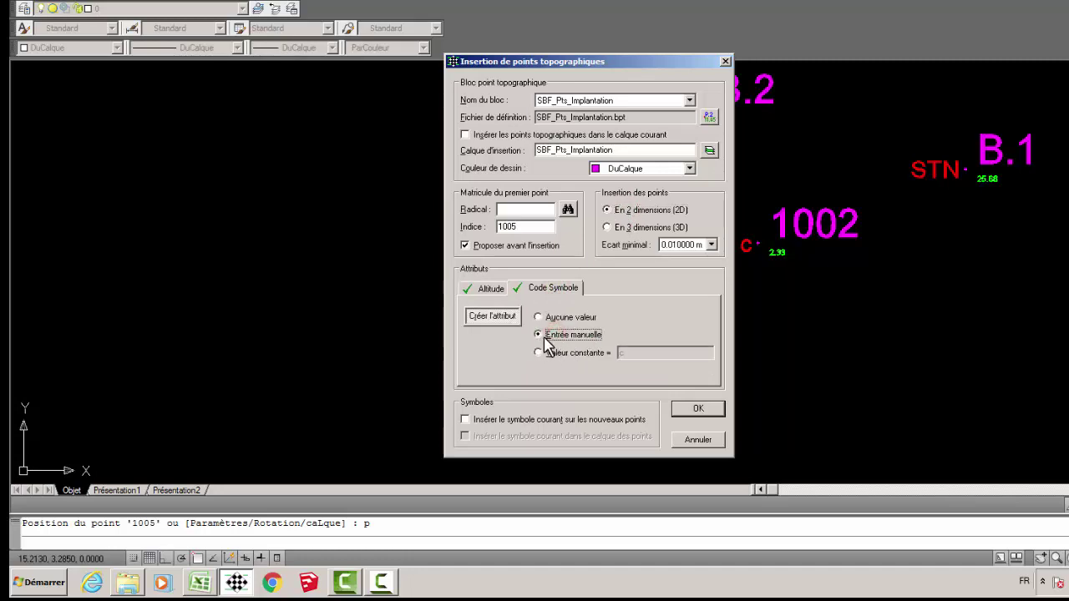
{"action": "left_click", "coordinate": [705, 408]}
Insert a 2D point to the left of point 1003 with matricule T.500 and symbol code TRD DL.
{"action": "scroll", "coordinate": [777, 339], "scroll_direction": "down", "scroll_amount": 2}
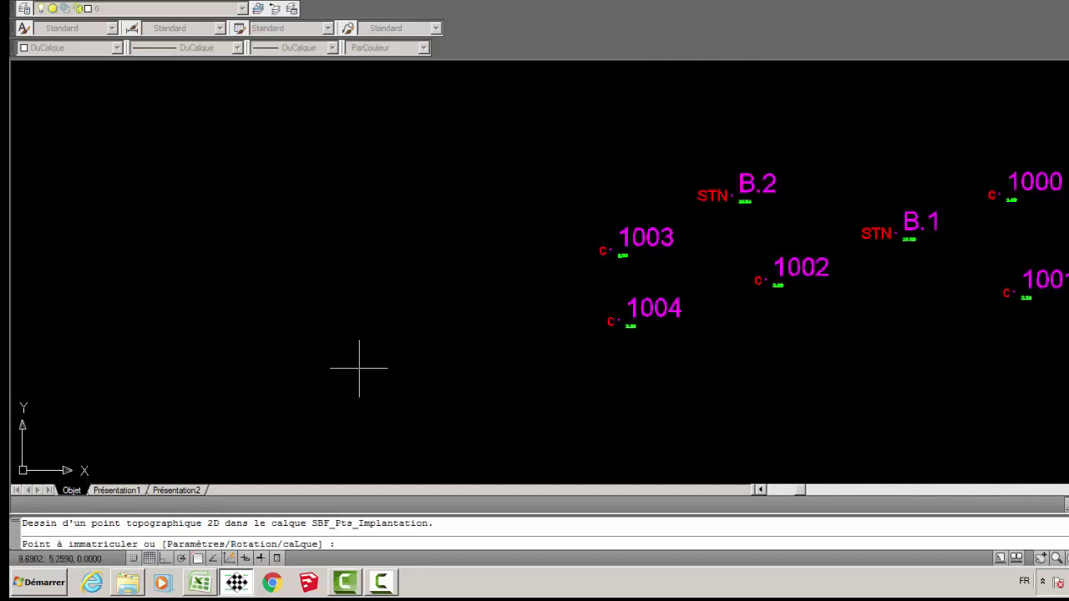
{"action": "left_click", "coordinate": [410, 230]}
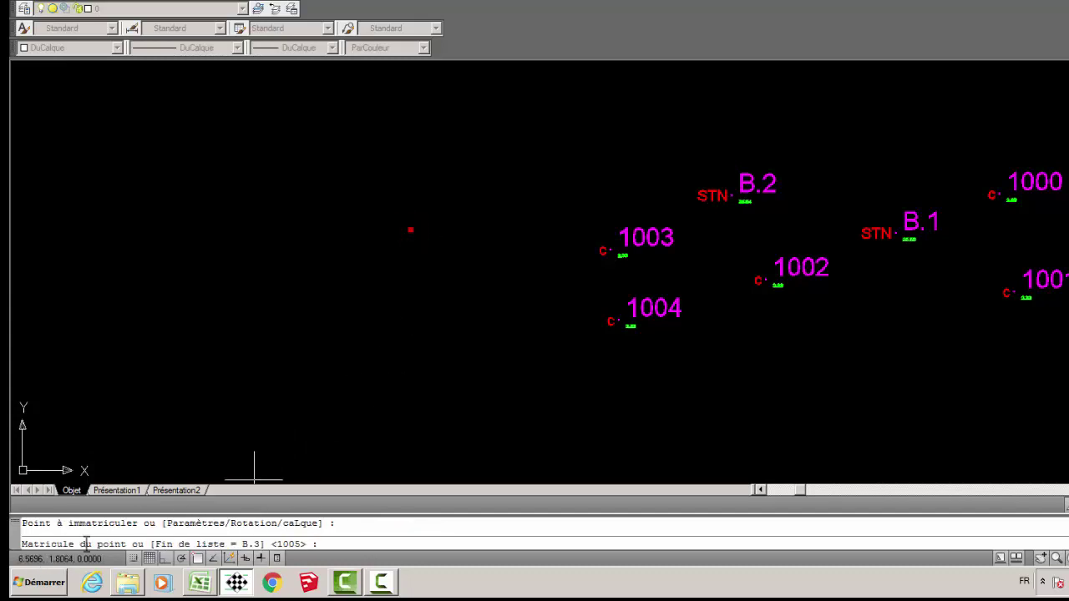
{"action": "left_click", "coordinate": [318, 545]}
{"action": "key", "text": "Return"}
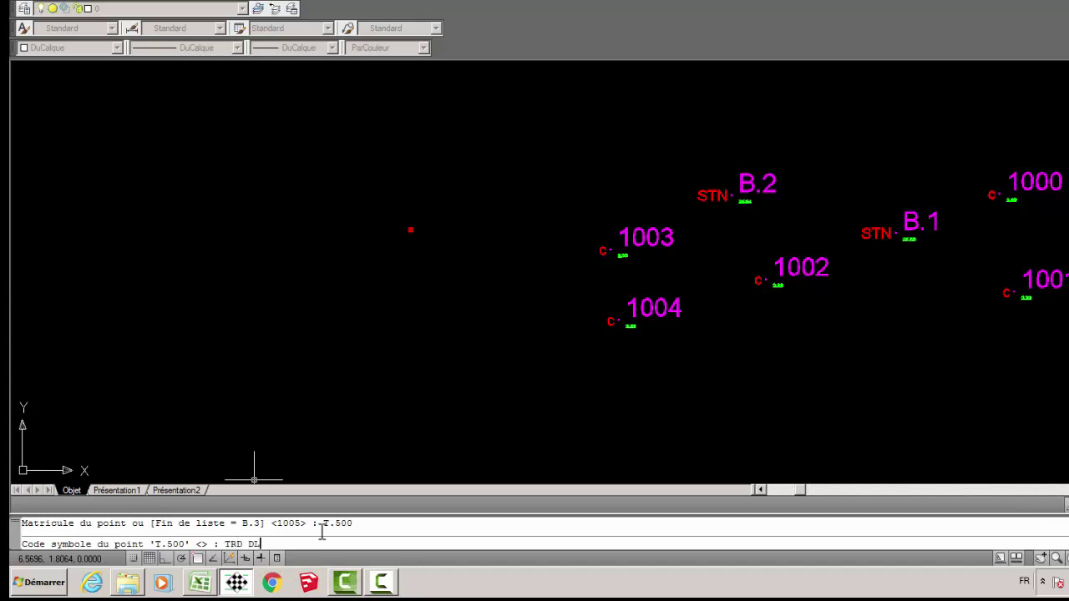
{"action": "key", "text": "Return"}
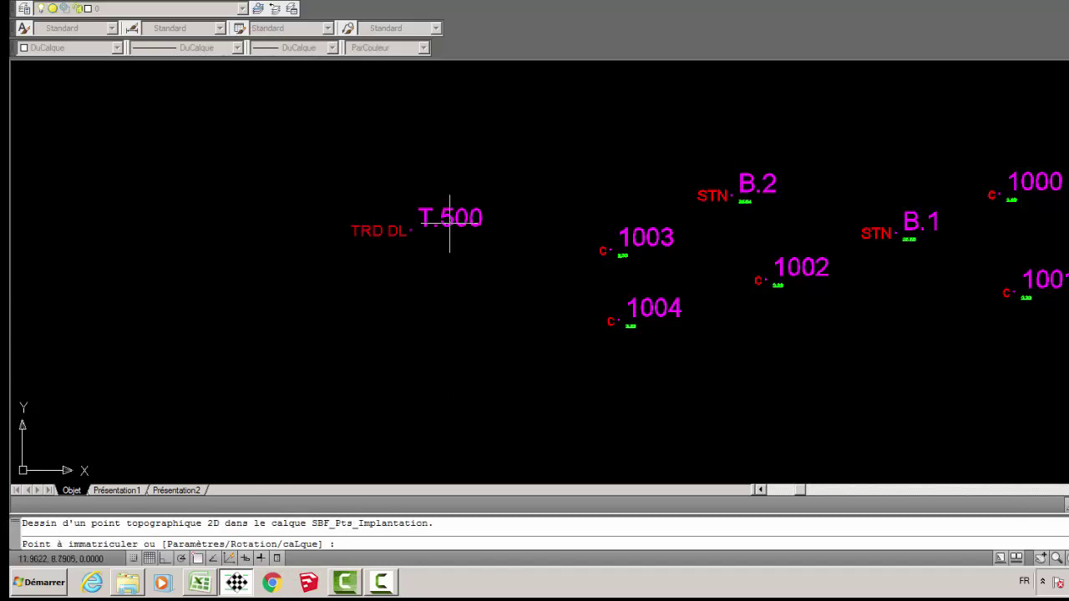
{"action": "scroll", "coordinate": [448, 222], "scroll_direction": "up", "scroll_amount": 3}
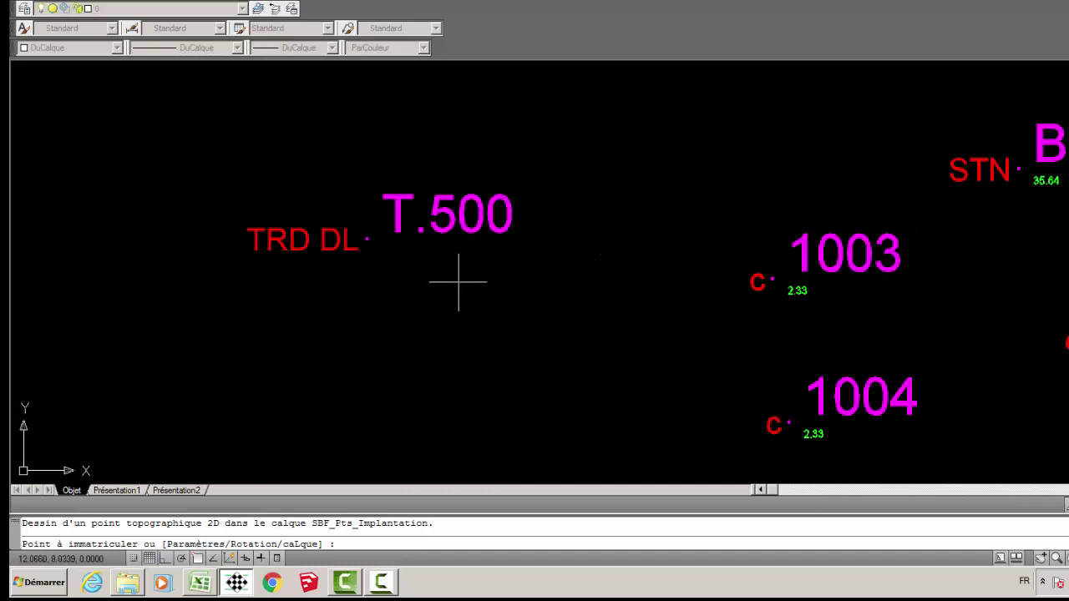
Insert another 2D point below and to the left of T.500, accepting matricule T.501 and entering symbol code TRD.
{"action": "scroll", "coordinate": [461, 280], "scroll_direction": "down", "scroll_amount": 2}
{"action": "middle_click_drag", "start_coordinate": [258, 346], "coordinate": [334, 283]}
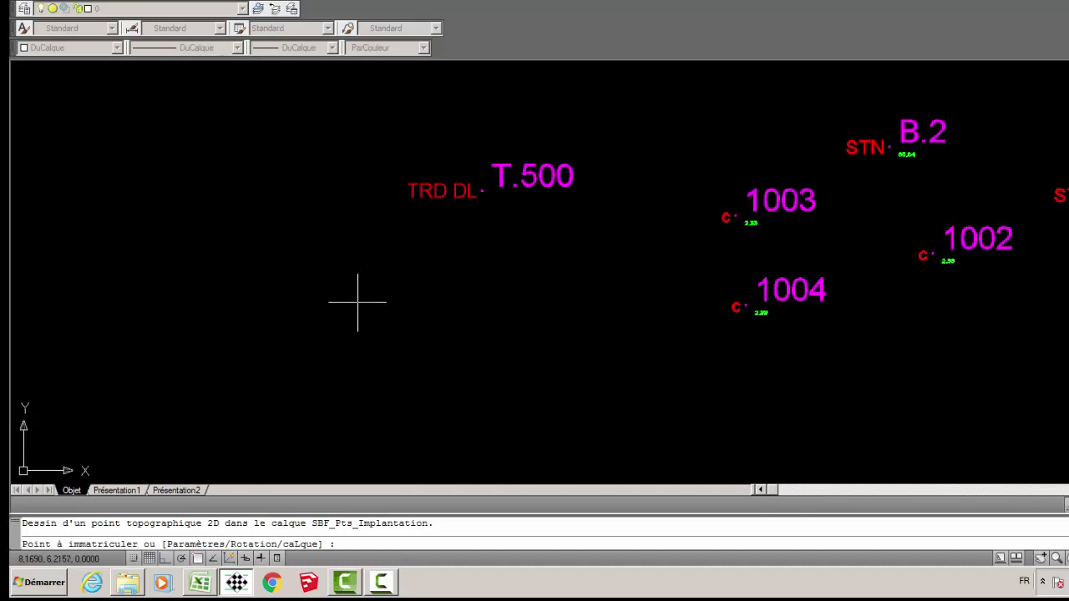
{"action": "left_click", "coordinate": [358, 302]}
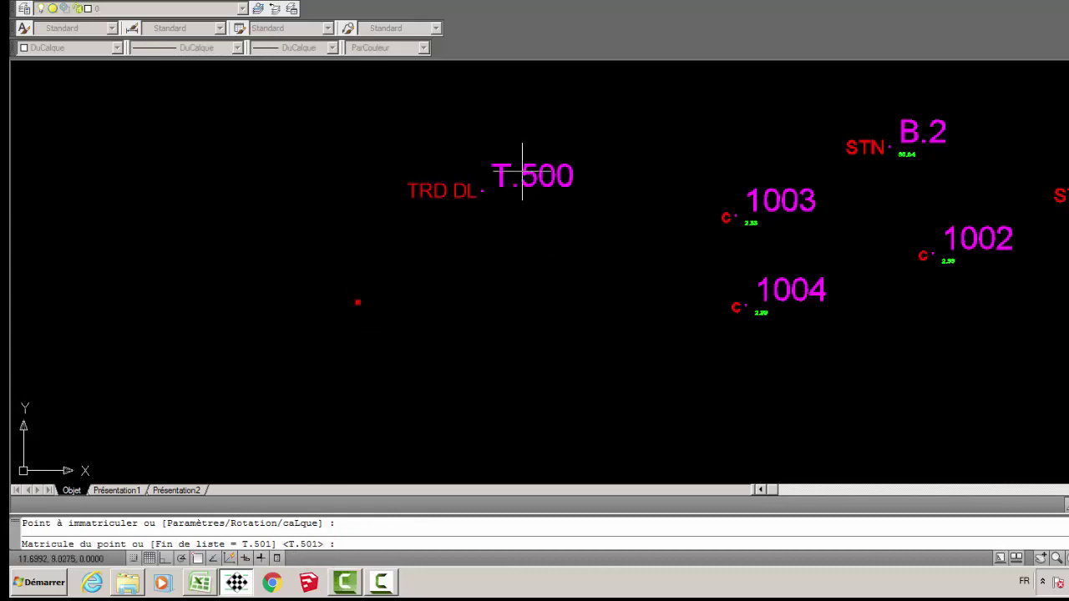
{"action": "left_click", "coordinate": [350, 544]}
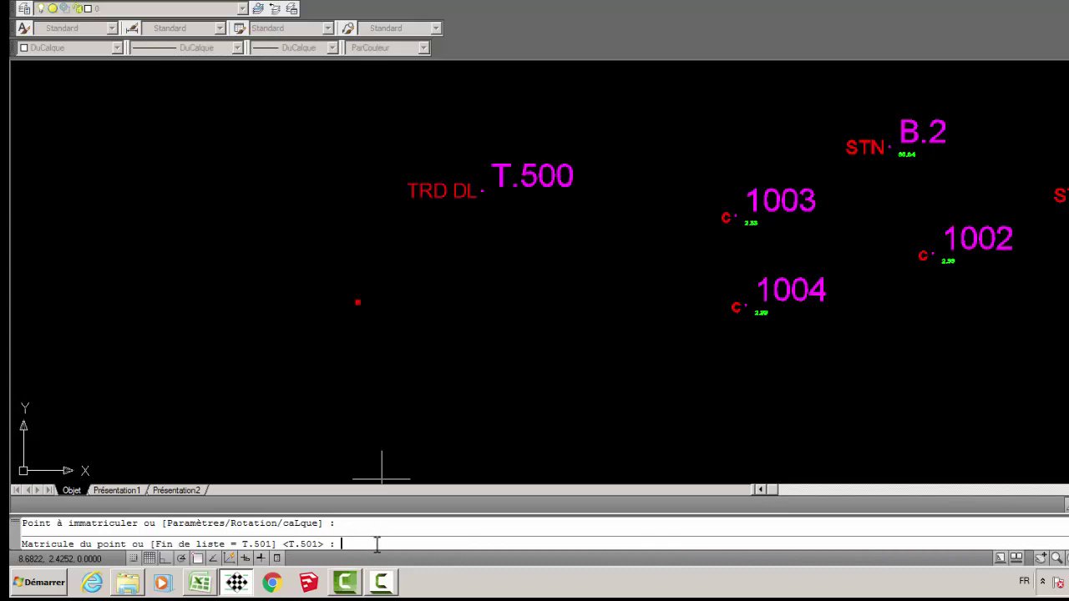
{"action": "key", "text": "Return"}
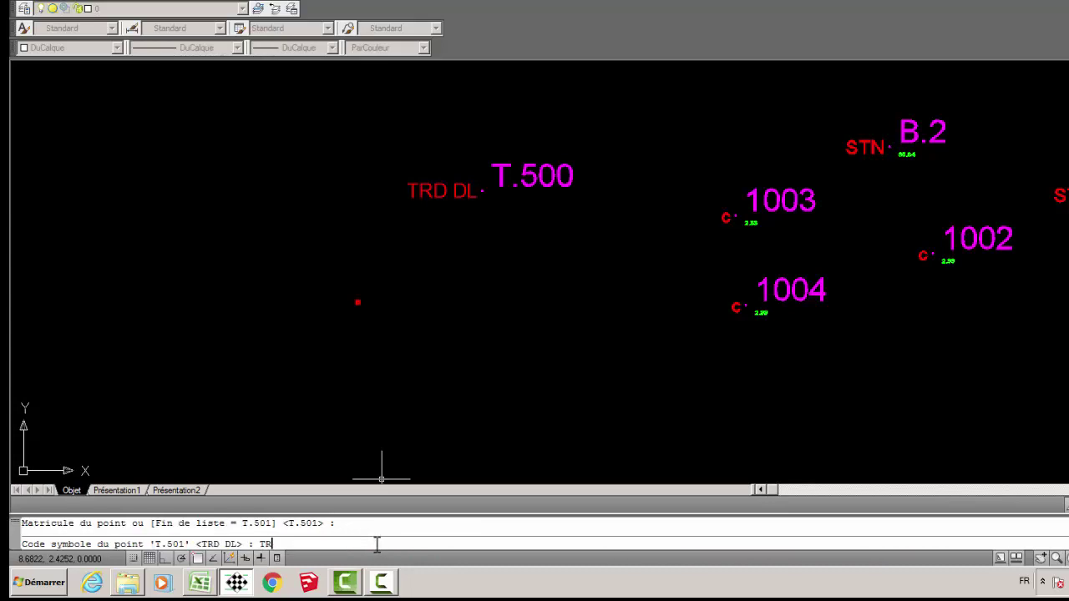
{"action": "key", "text": "Return"}
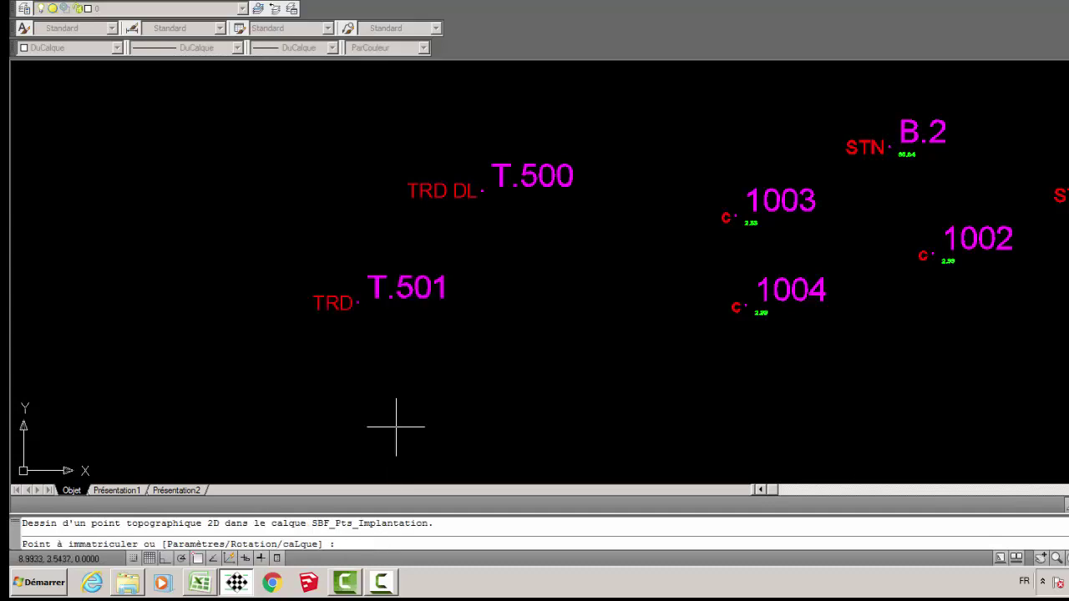
{"action": "mouse_move", "coordinate": [396, 425]}
{"action": "middle_mouse_down"}
{"action": "mouse_move", "coordinate": [518, 296]}
{"action": "mouse_move", "coordinate": [523, 312]}
{"action": "middle_mouse_up"}
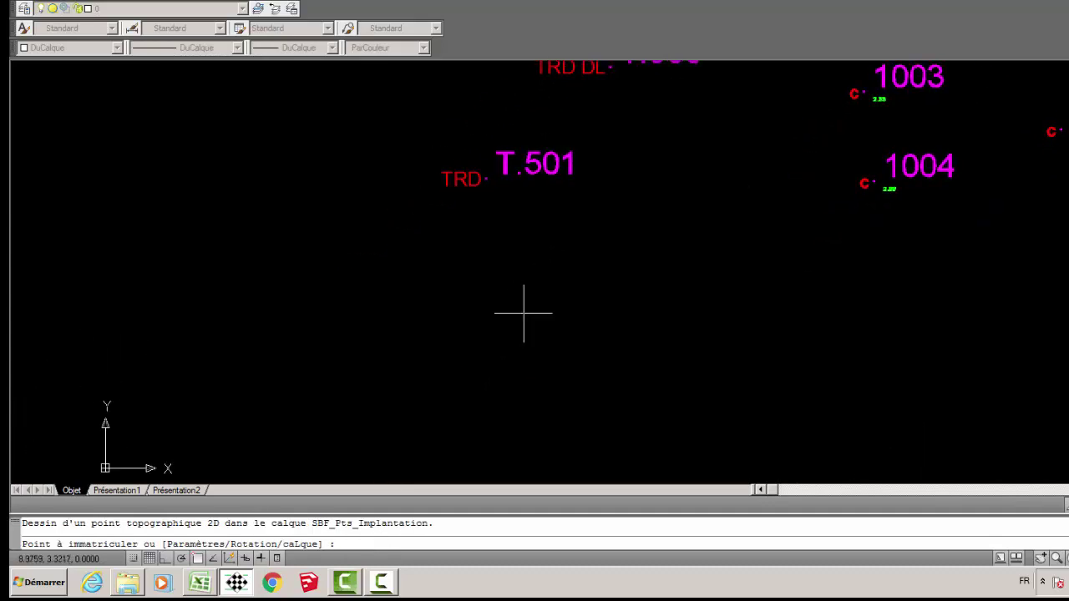
Insert a 2D point below and to the left of T.501, accepting matricule T.502 and entering symbol code TRD DC.
{"action": "left_click", "coordinate": [380, 304]}
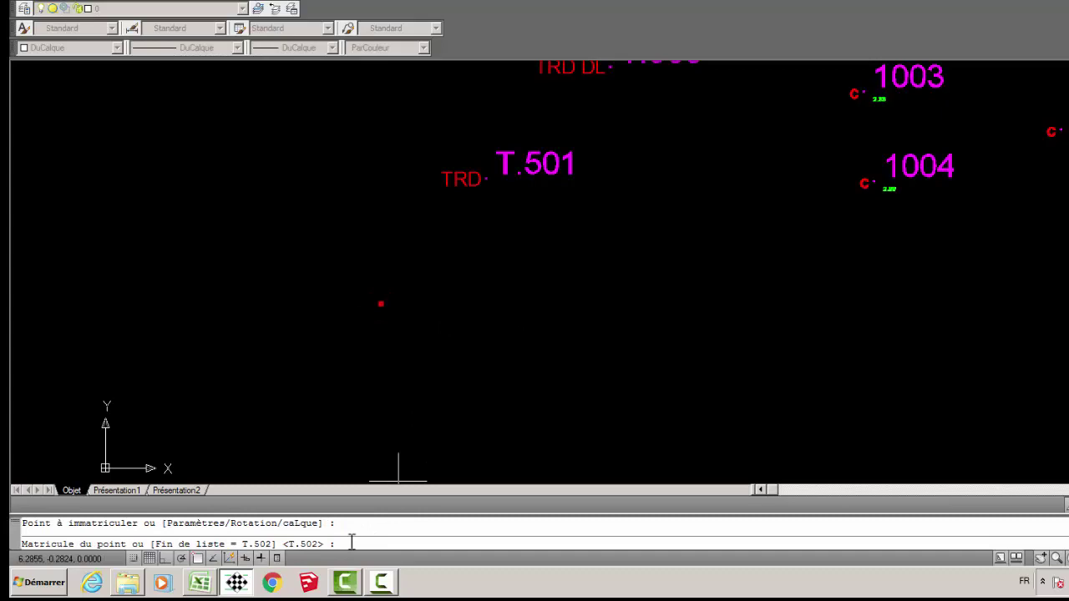
{"action": "key", "text": "Return"}
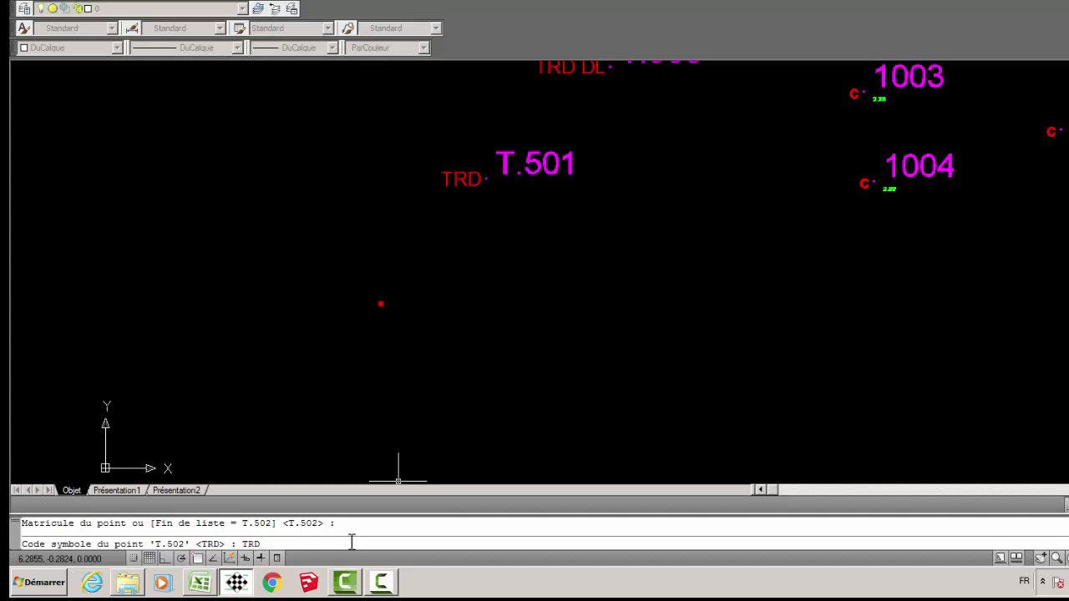
{"action": "type", "text": "TRD DC"}
{"action": "key", "text": "Return"}
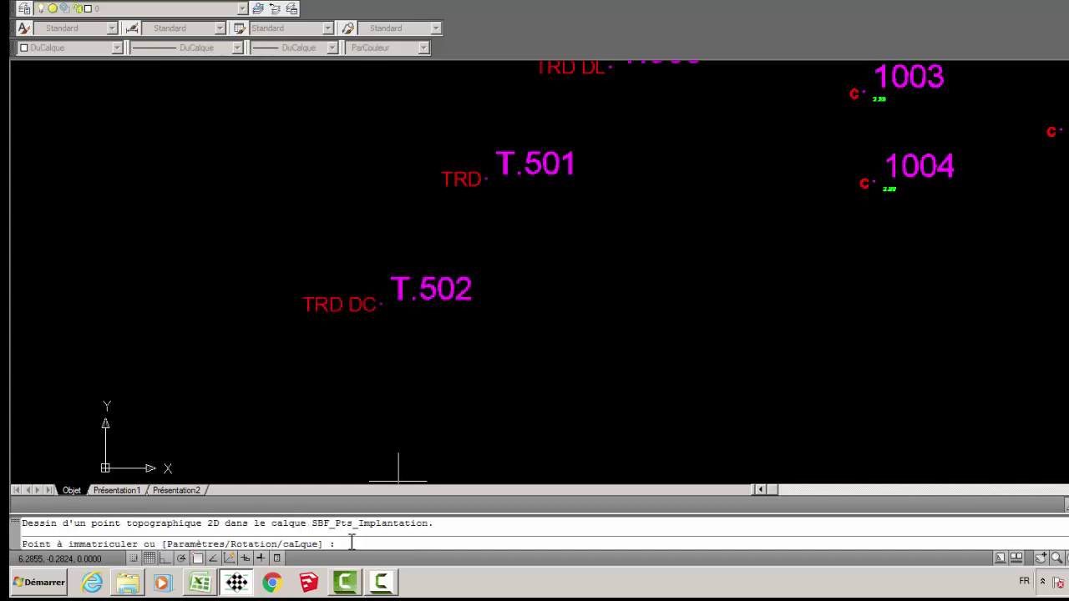
Insert a 2D point below and to the right of T.502 with matricule RN.1 and symbol code RN.
{"action": "scroll", "coordinate": [501, 367], "scroll_direction": "down", "scroll_amount": 4}
{"action": "middle_click_drag", "start_coordinate": [503, 370], "coordinate": [470, 266]}
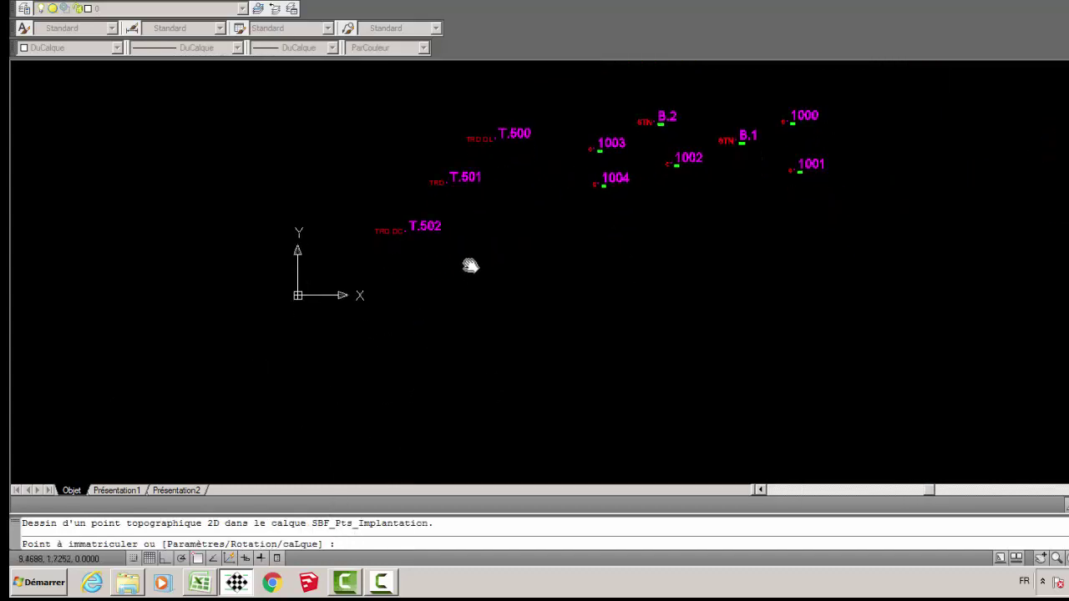
{"action": "scroll", "coordinate": [544, 310], "scroll_direction": "up", "scroll_amount": 2}
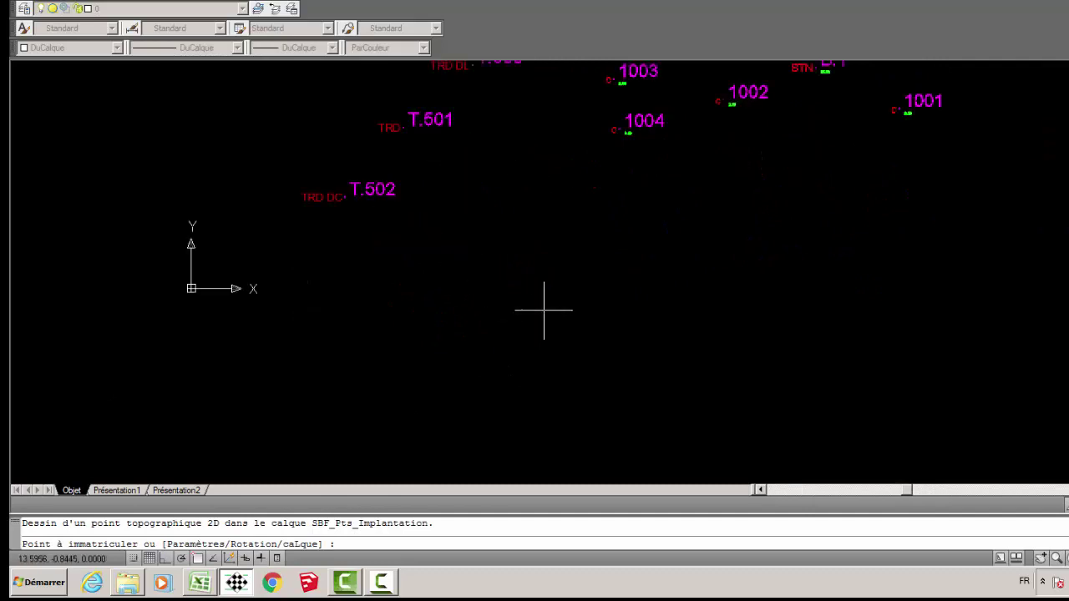
{"action": "left_click", "coordinate": [475, 282]}
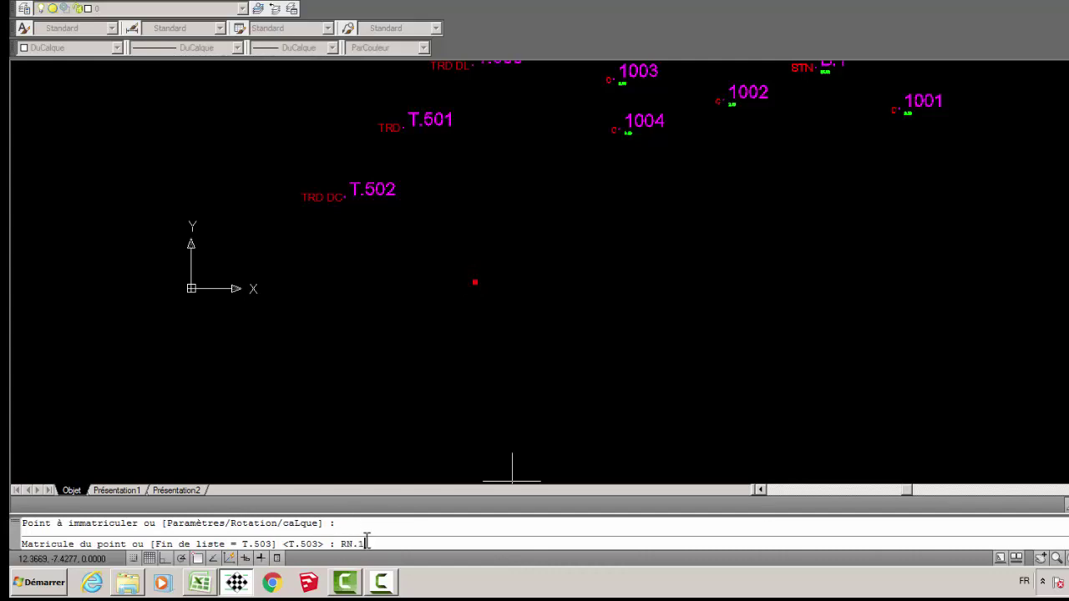
{"action": "key", "text": "Return"}
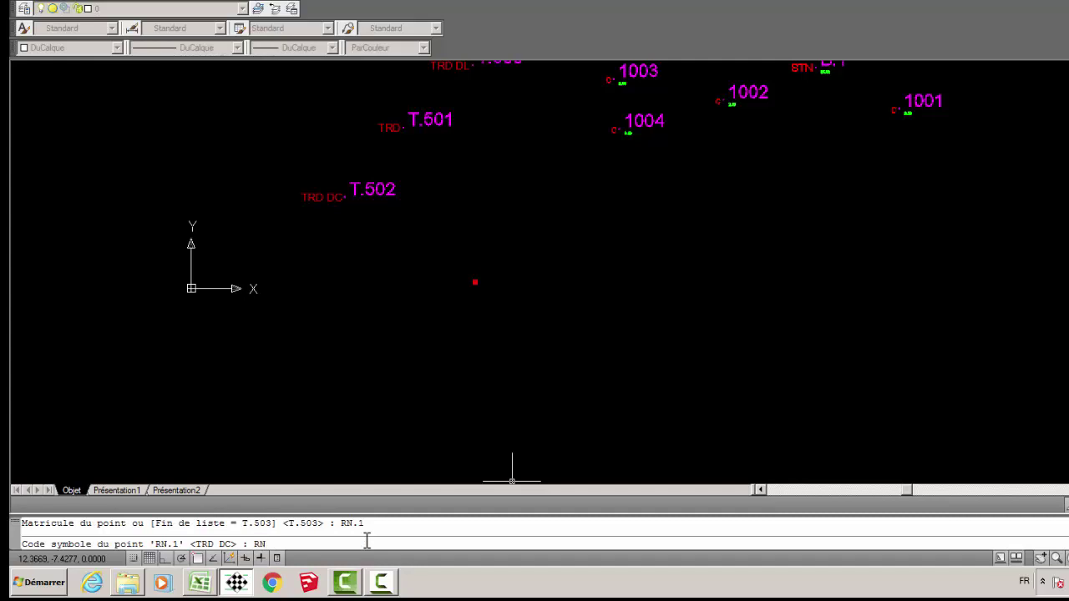
{"action": "key", "text": "Return"}
Insert a 2D point to the right of RN.1, below point 1004, with matricule GE.4456 and symbol code GEO.
{"action": "scroll", "coordinate": [498, 287], "scroll_direction": "up", "scroll_amount": 5}
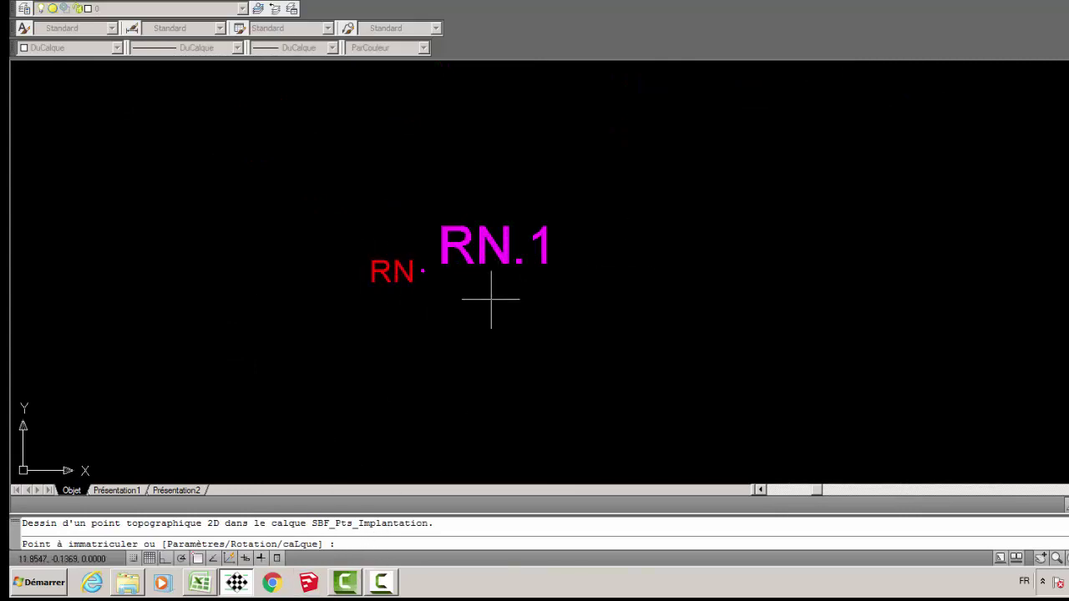
{"action": "scroll", "coordinate": [491, 299], "scroll_direction": "down", "scroll_amount": 4}
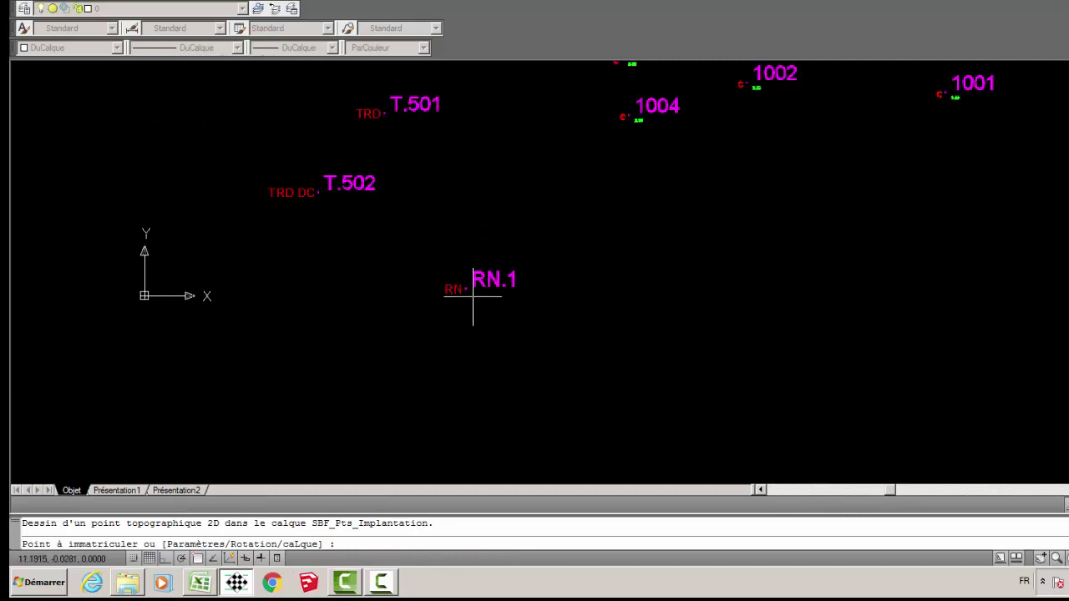
{"action": "middle_click_drag", "start_coordinate": [582, 321], "coordinate": [418, 348]}
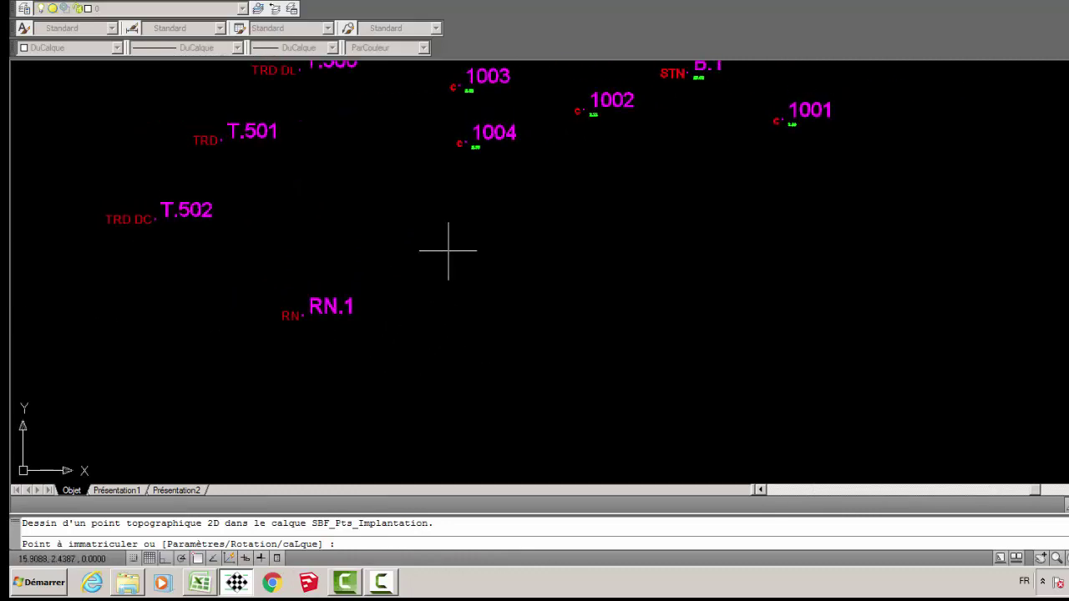
{"action": "left_click", "coordinate": [515, 267]}
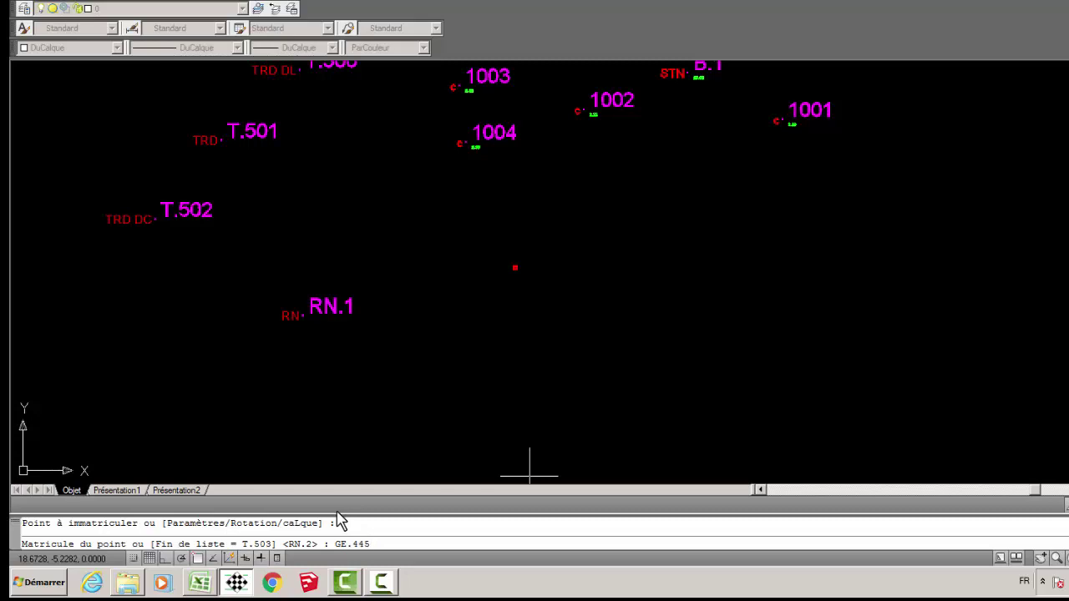
{"action": "key", "text": "Return"}
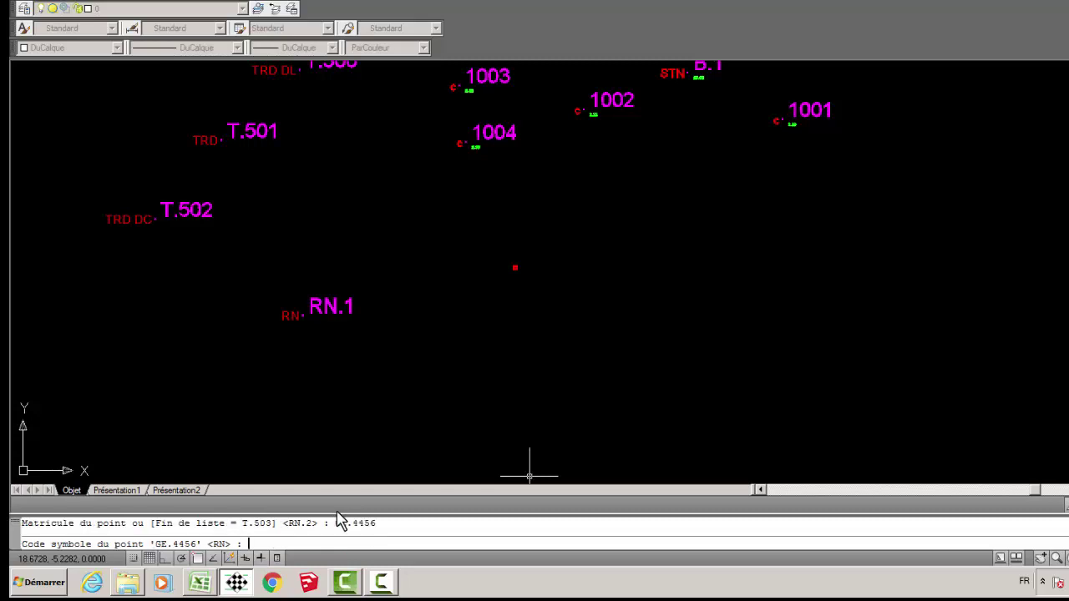
{"action": "type", "text": "GEO"}
{"action": "key", "text": "Return"}
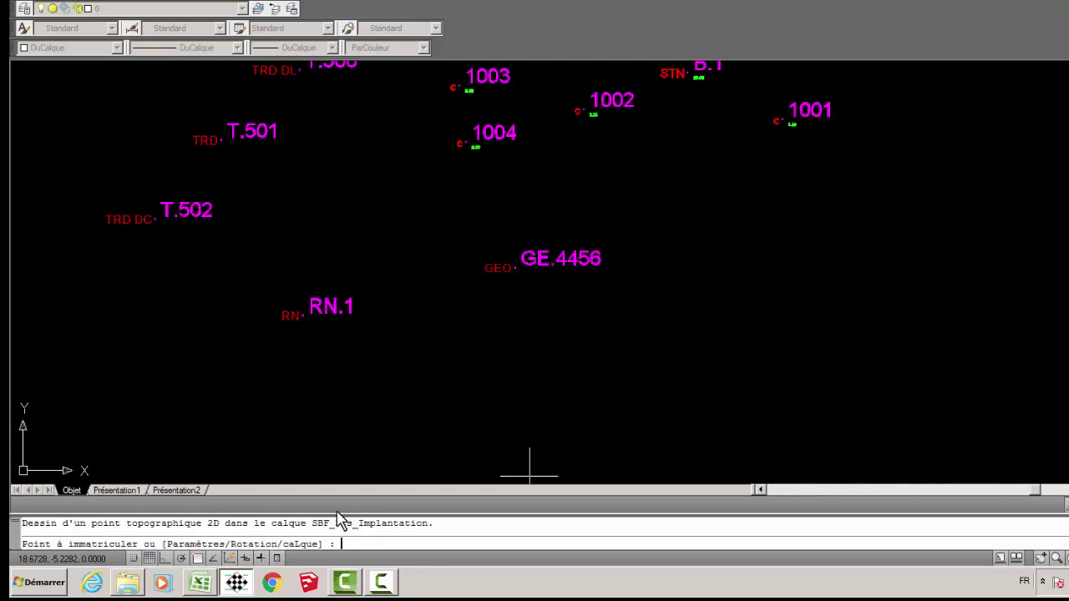
Reopen the point insertion parameters and disable creation of both the symbol code and altitude attributes.
{"action": "scroll", "coordinate": [570, 238], "scroll_direction": "up", "scroll_amount": 3}
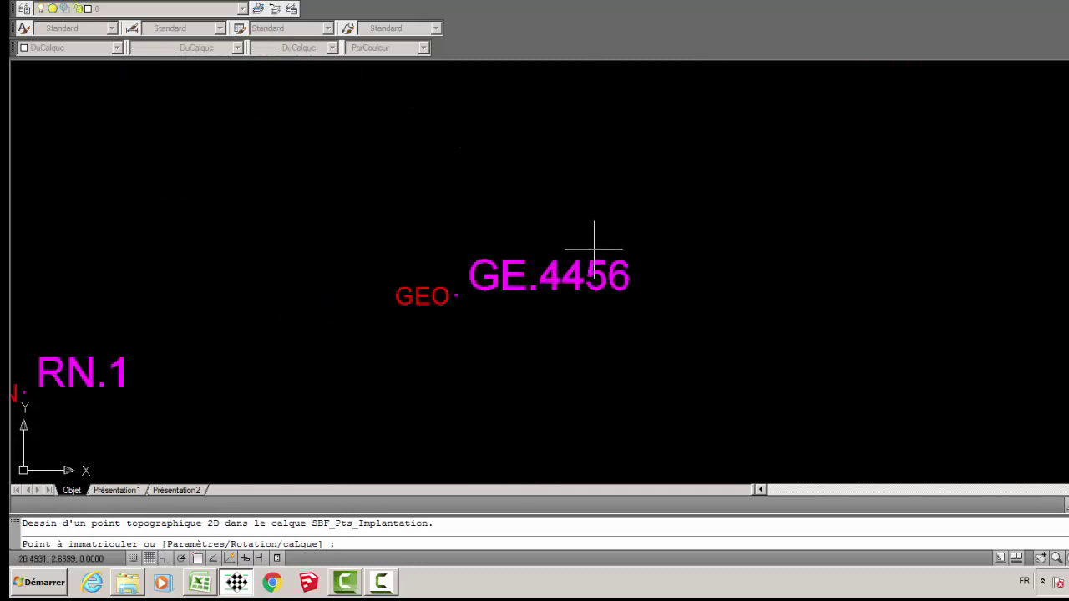
{"action": "scroll", "coordinate": [625, 279], "scroll_direction": "down", "scroll_amount": 2}
{"action": "middle_click_drag", "start_coordinate": [435, 286], "coordinate": [688, 255]}
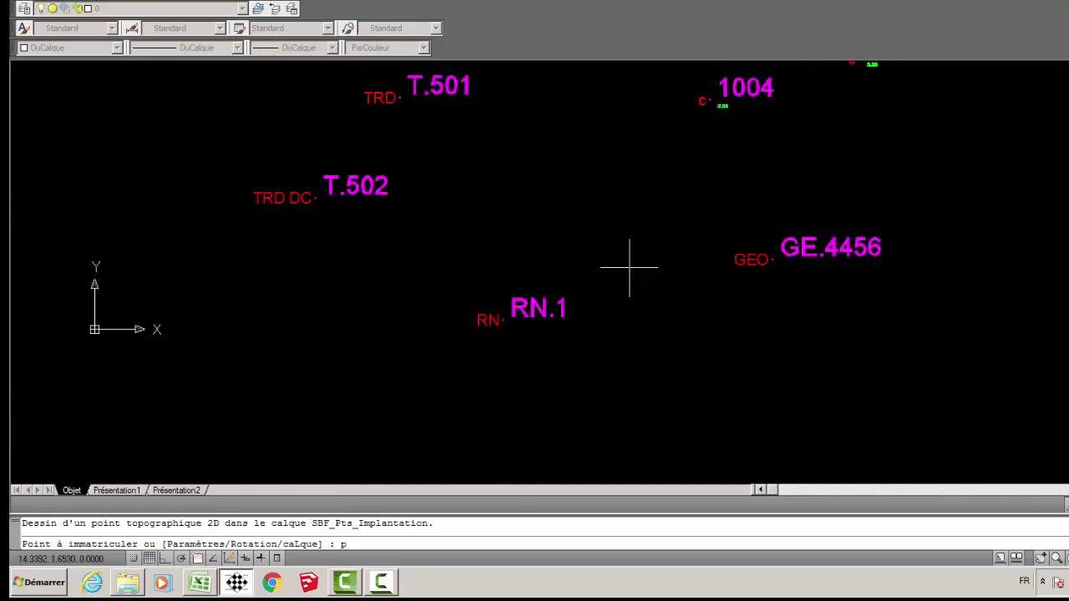
{"action": "type", "text": "p"}
{"action": "key", "text": "Return"}
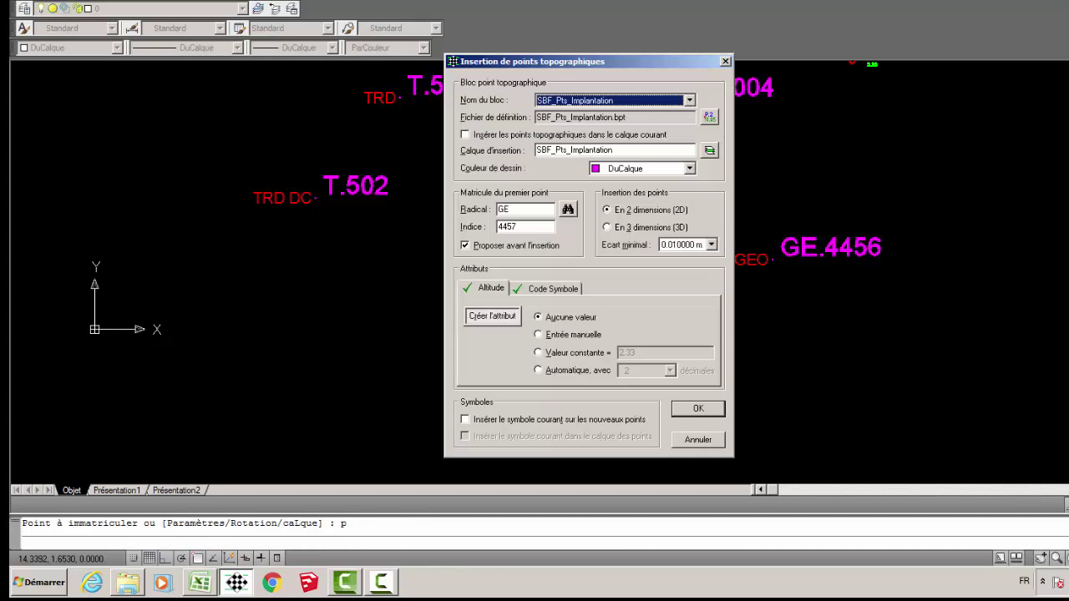
{"action": "left_click", "coordinate": [547, 289]}
{"action": "left_click", "coordinate": [494, 317]}
{"action": "left_click", "coordinate": [481, 289]}
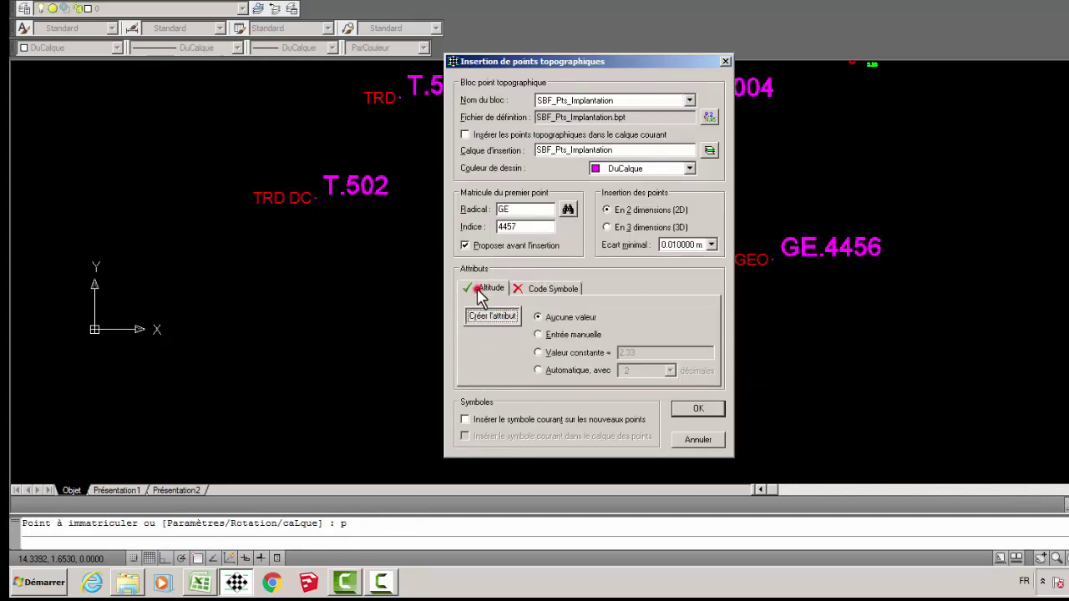
{"action": "left_click", "coordinate": [493, 316]}
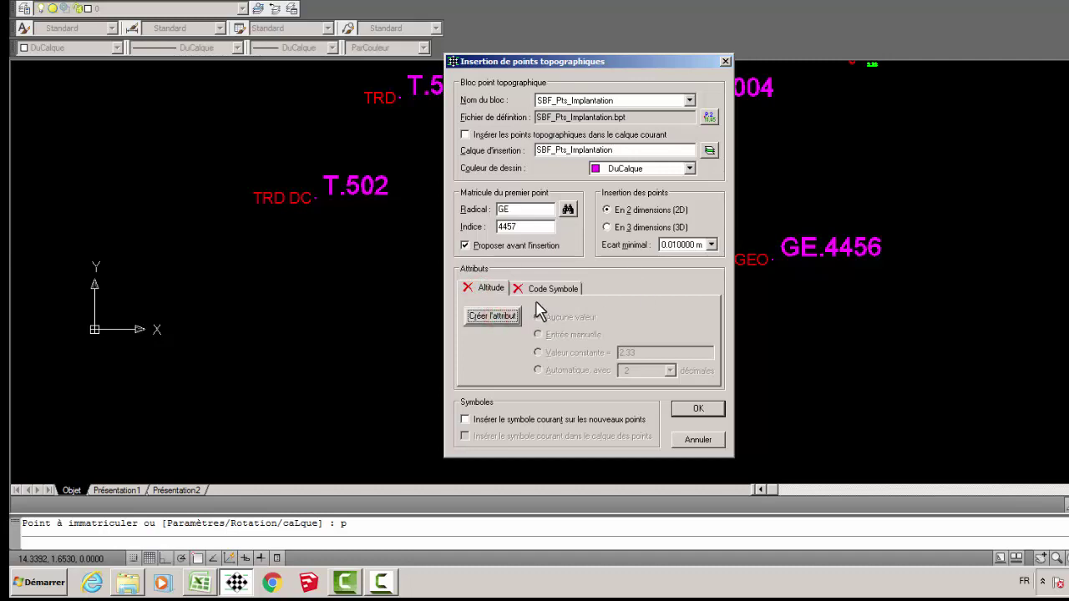
Disable the matricule proposal, clear the radical, retrieve free index 1005, and accept the settings to insert point 1005 below T.502.
{"action": "left_click", "coordinate": [465, 246]}
{"action": "double_click", "coordinate": [518, 210]}
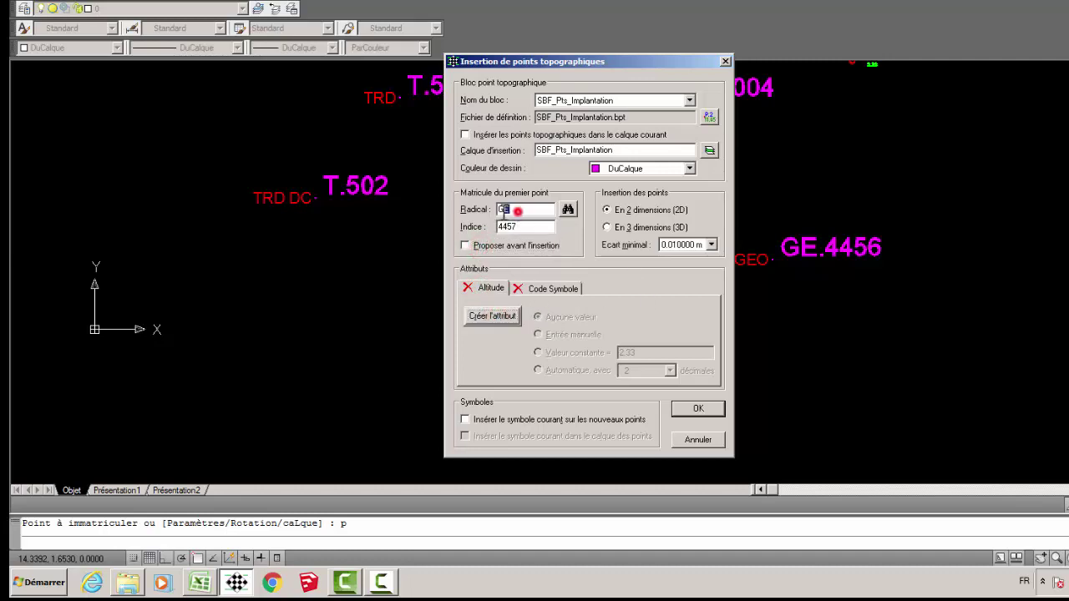
{"action": "key", "text": "BackSpace"}
{"action": "left_click", "coordinate": [567, 209]}
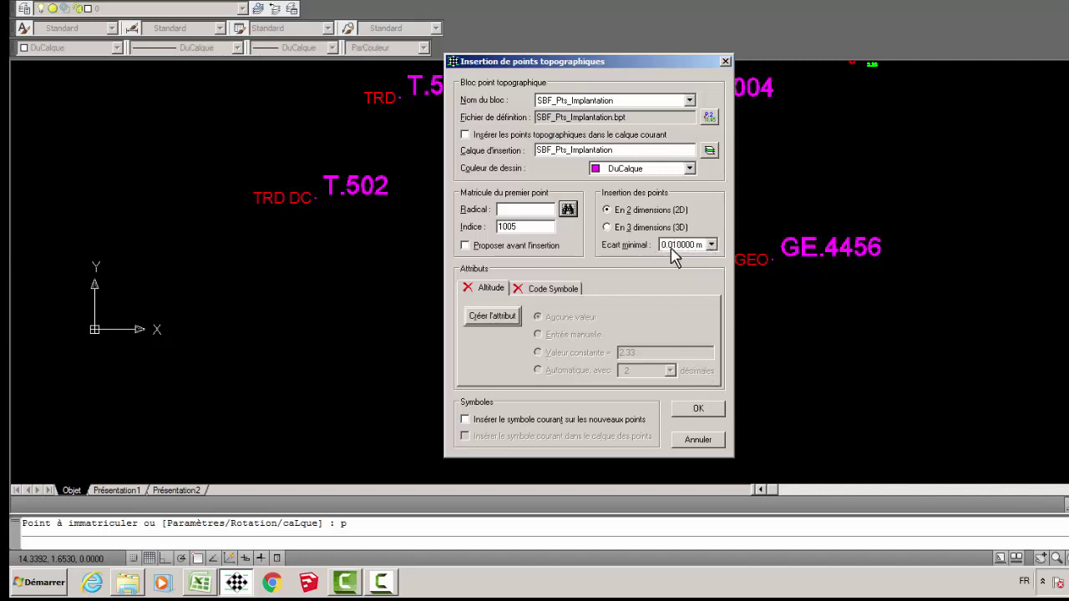
{"action": "left_click", "coordinate": [700, 409]}
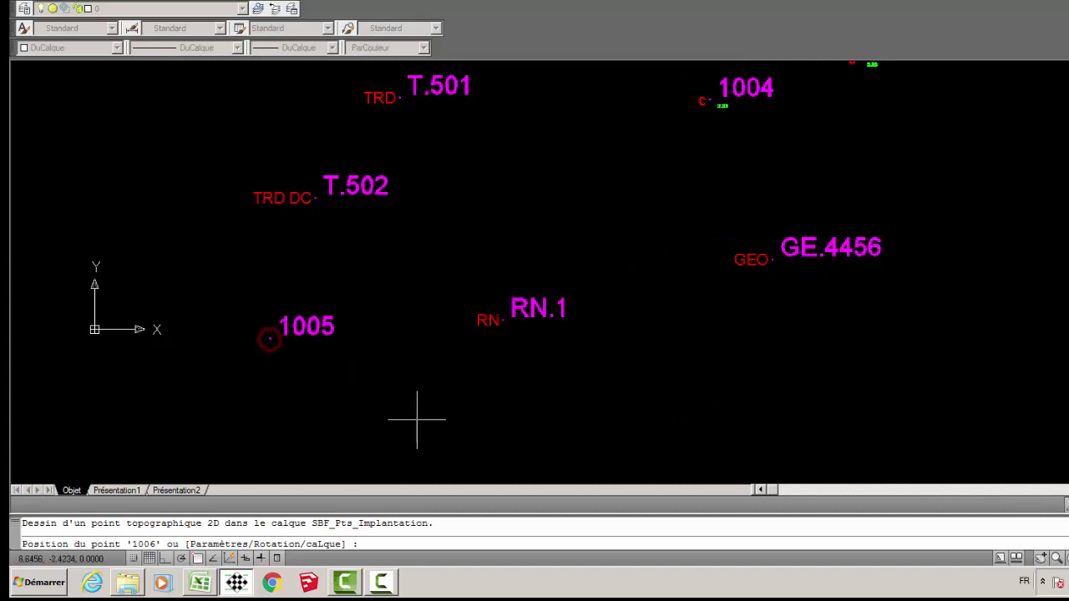
Try to insert point 1006 exactly on the existing RN.1 point using the node snap.
{"action": "scroll", "coordinate": [506, 334], "scroll_direction": "up", "scroll_amount": 12}
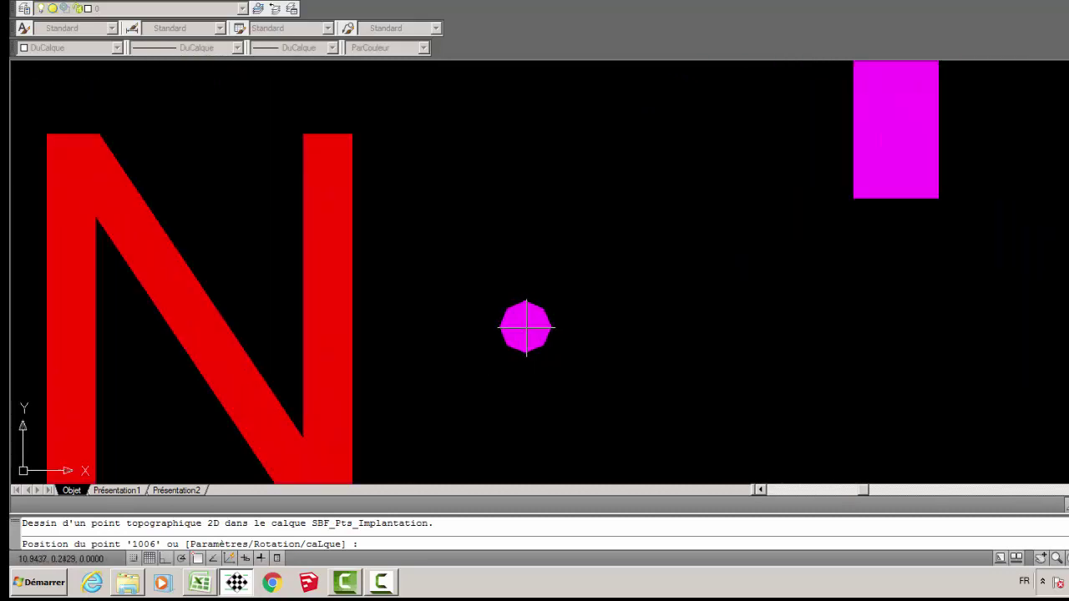
{"action": "type", "text": "no"}
{"action": "type", "text": "d"}
{"action": "key", "text": "space"}
{"action": "scroll", "coordinate": [525, 327], "scroll_direction": "down", "scroll_amount": 7}
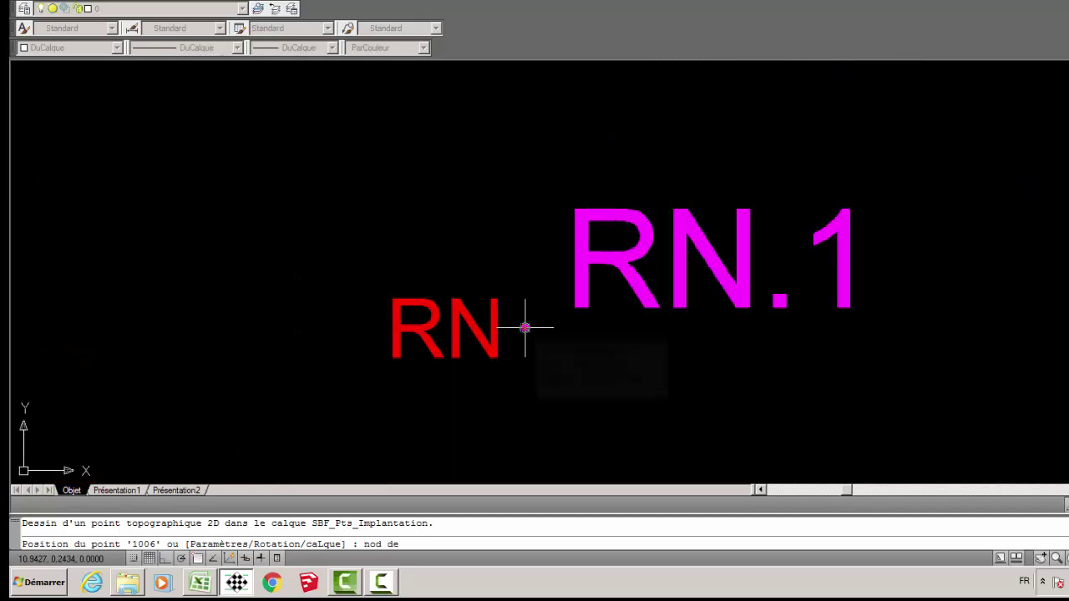
{"action": "left_click", "coordinate": [524, 327]}
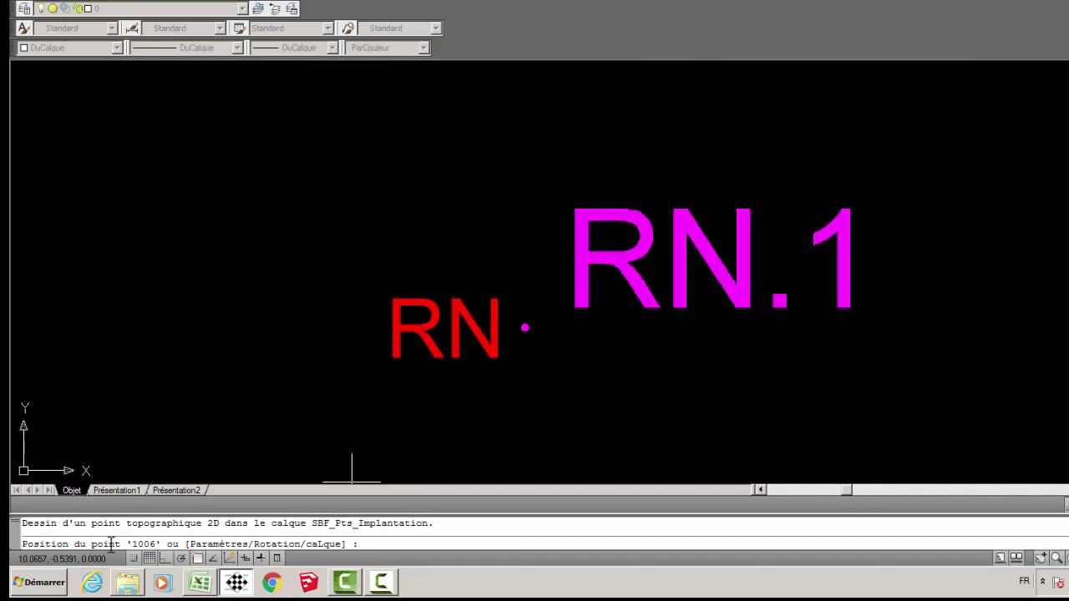
{"action": "scroll", "coordinate": [587, 271], "scroll_direction": "down", "scroll_amount": 6}
{"action": "scroll", "coordinate": [582, 287], "scroll_direction": "up", "scroll_amount": 3}
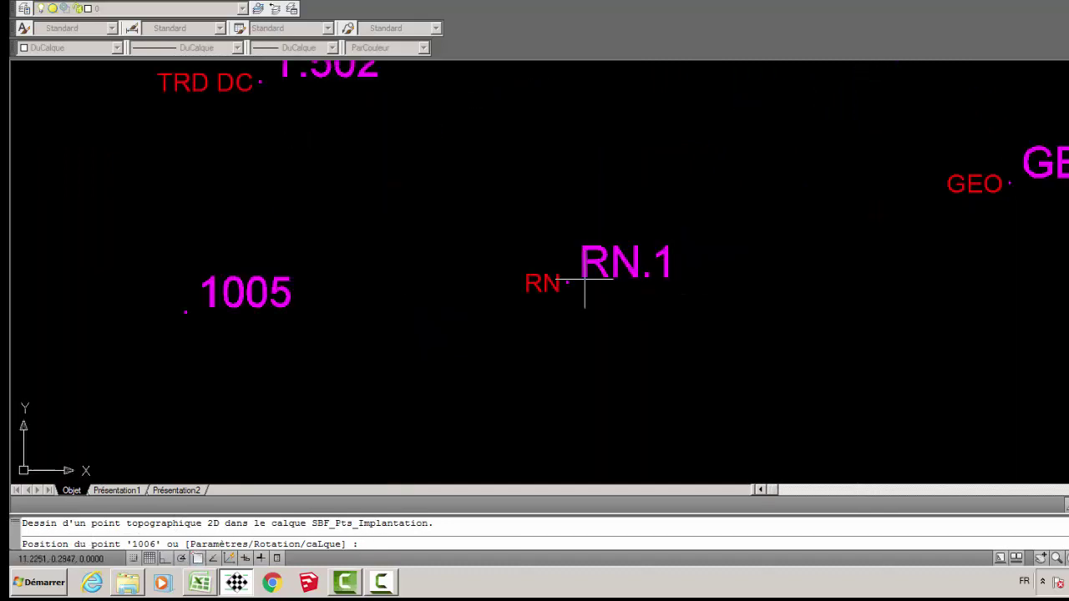
{"action": "scroll", "coordinate": [561, 286], "scroll_direction": "up", "scroll_amount": 6}
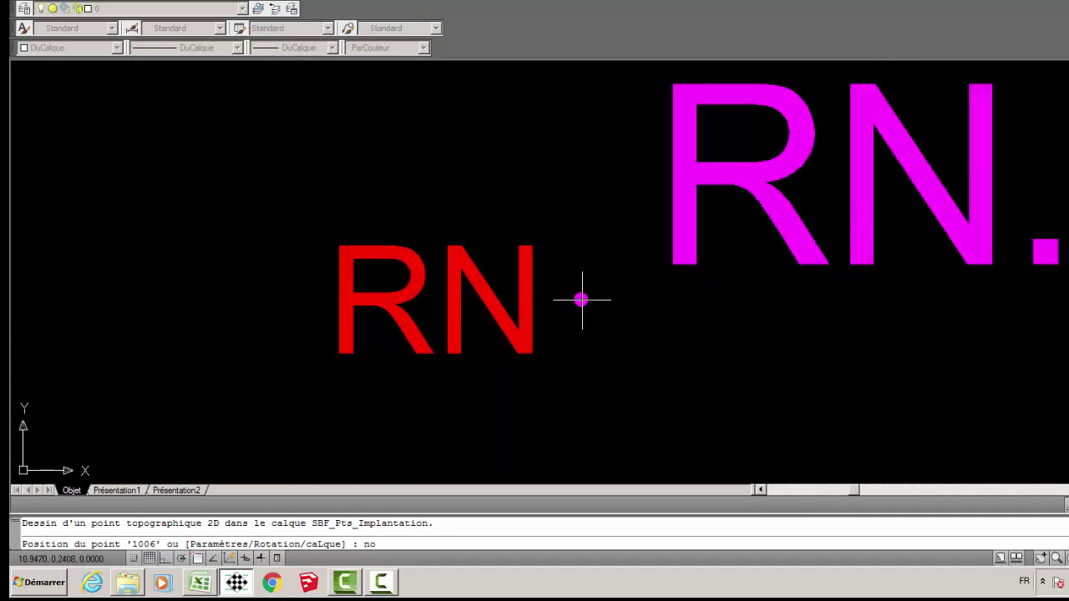
{"action": "key", "text": "BackSpace"}
{"action": "key", "text": "BackSpace"}
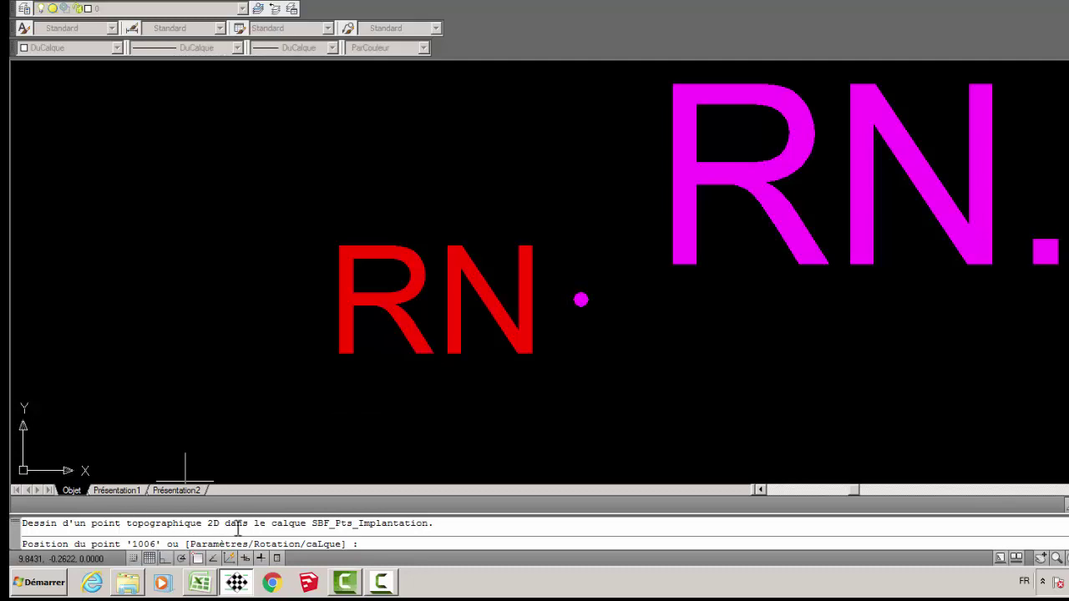
Review the command history, highlighting the last insertion attempt for point 1006, and close it.
{"action": "key", "text": "F2"}
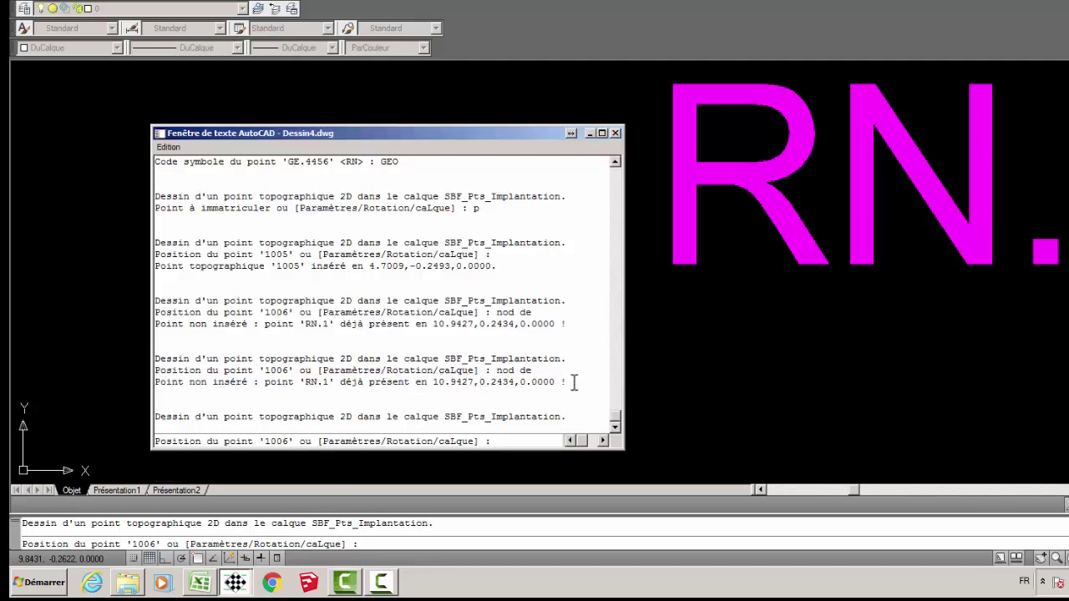
{"action": "left_click_drag", "start_coordinate": [575, 383], "coordinate": [154, 373]}
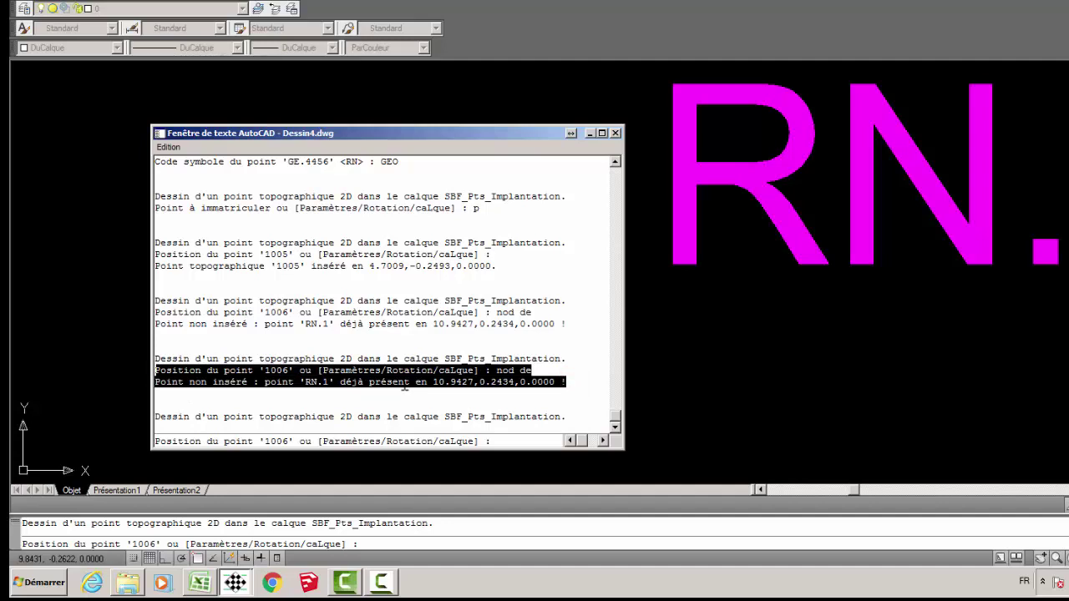
{"action": "key", "text": "F2"}
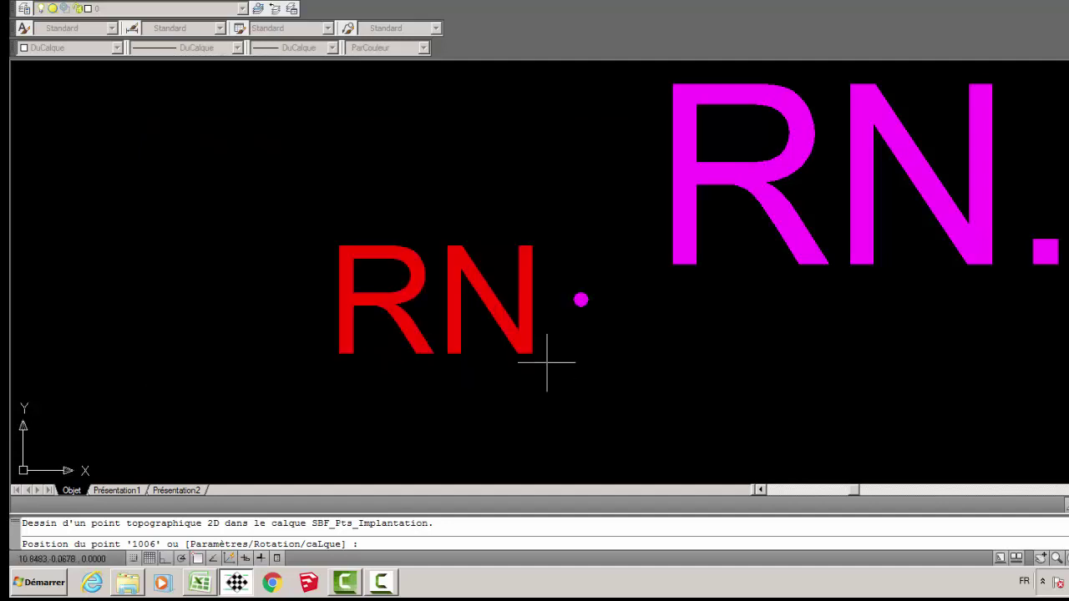
Insert point 1006 just below and to the right of the RN.1 point, and end point insertion.
{"action": "scroll", "coordinate": [589, 318], "scroll_direction": "up", "scroll_amount": 3}
{"action": "left_click", "coordinate": [573, 308]}
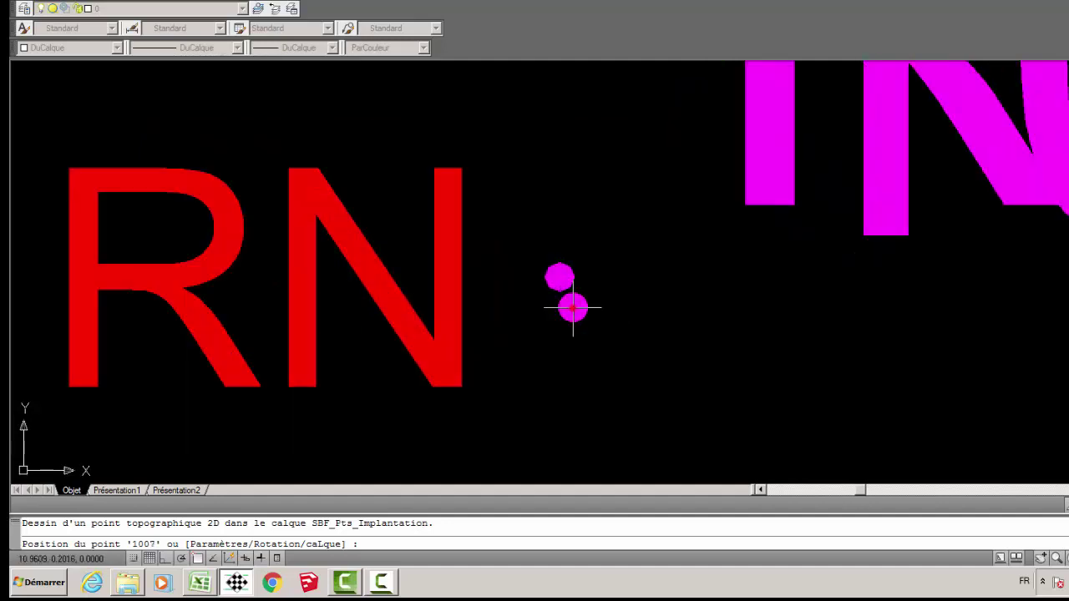
{"action": "scroll", "coordinate": [506, 312], "scroll_direction": "down", "scroll_amount": 3}
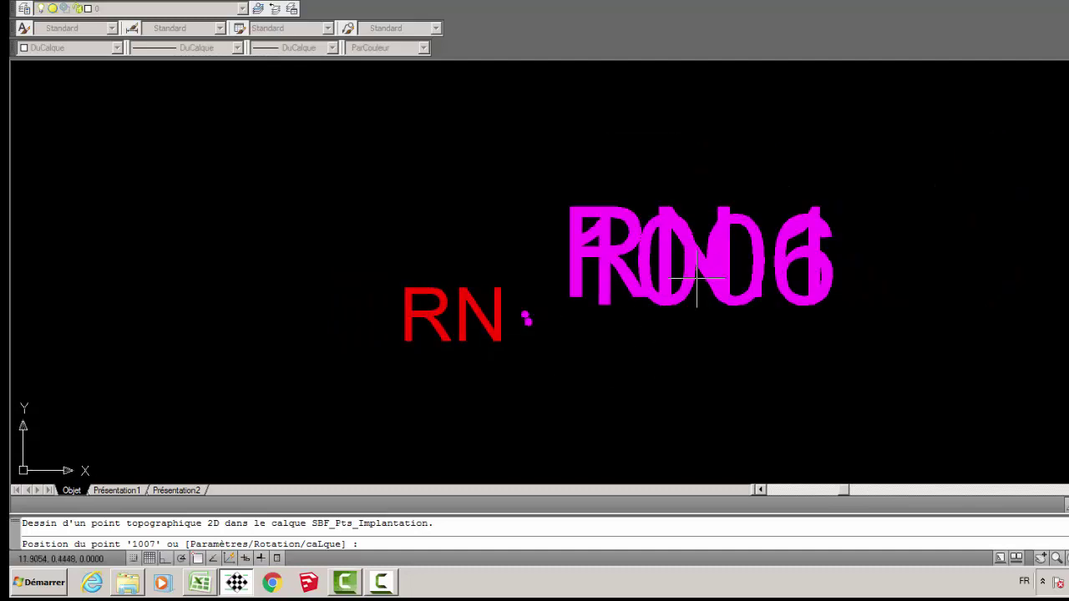
{"action": "key", "text": "Escape"}
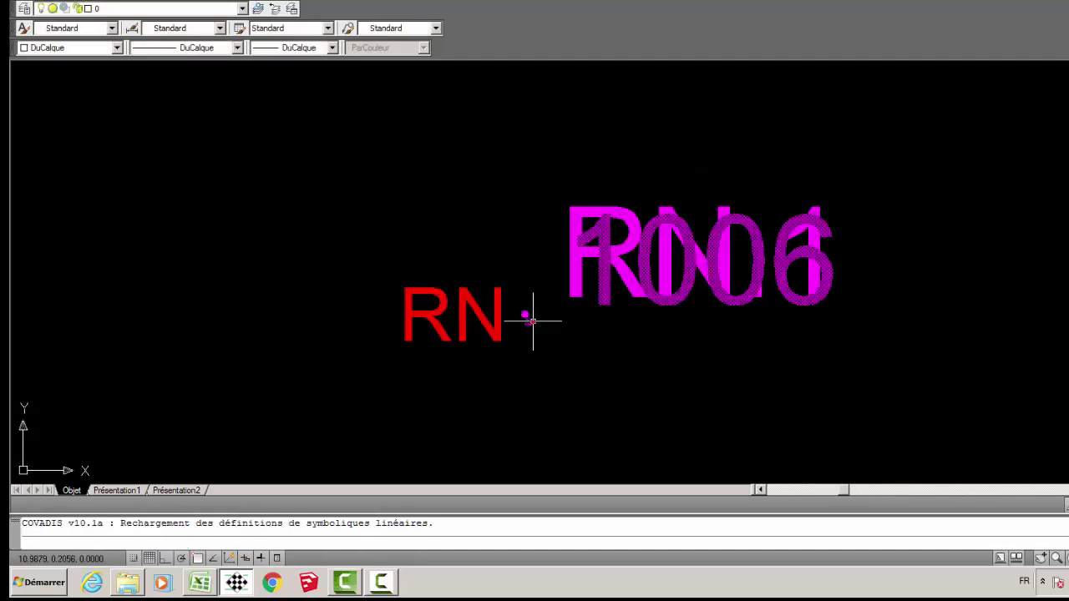
Move the matricule text of point 1006 below the RN.1 label so they no longer overlap.
{"action": "left_click", "coordinate": [528, 316]}
{"action": "left_click", "coordinate": [565, 304]}
{"action": "left_click", "coordinate": [565, 421]}
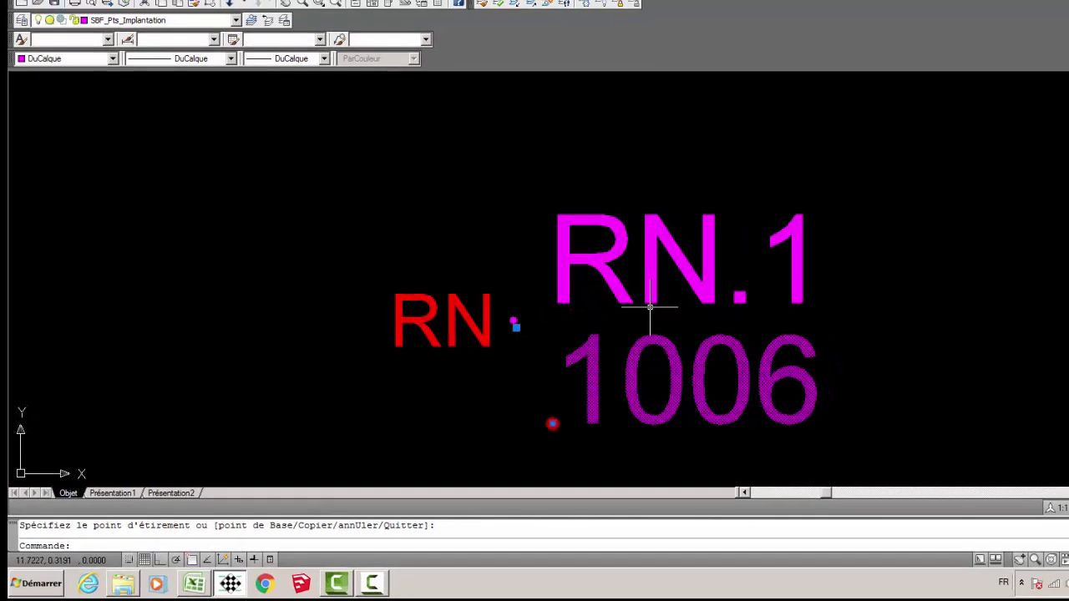
{"action": "scroll", "coordinate": [639, 304], "scroll_direction": "down", "scroll_amount": 5}
{"action": "key", "text": "Escape"}
{"action": "scroll", "coordinate": [585, 334], "scroll_direction": "up", "scroll_amount": 6}
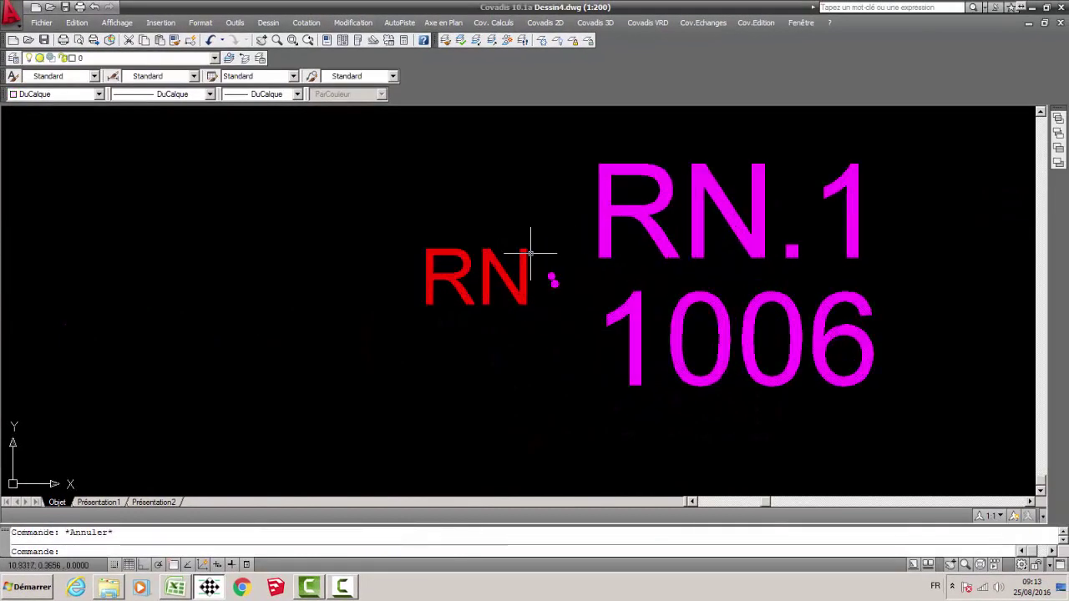
Check the gap between points RN.1 and 1006 with an aligned dimension using object snap, and cancel without placing it.
{"action": "scroll", "coordinate": [547, 275], "scroll_direction": "up", "scroll_amount": 8}
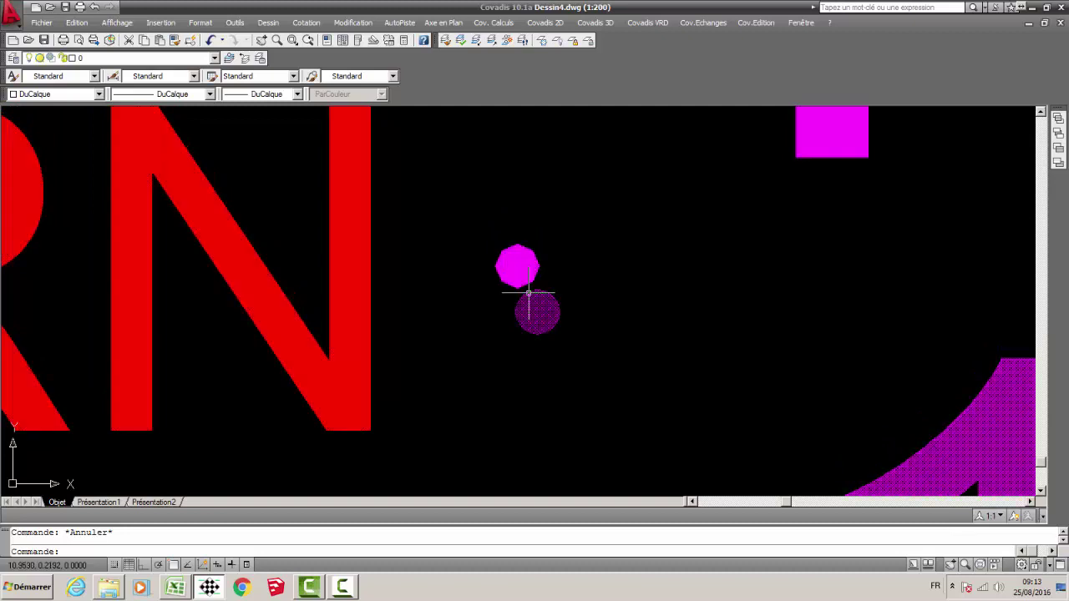
{"action": "left_click", "coordinate": [240, 25]}
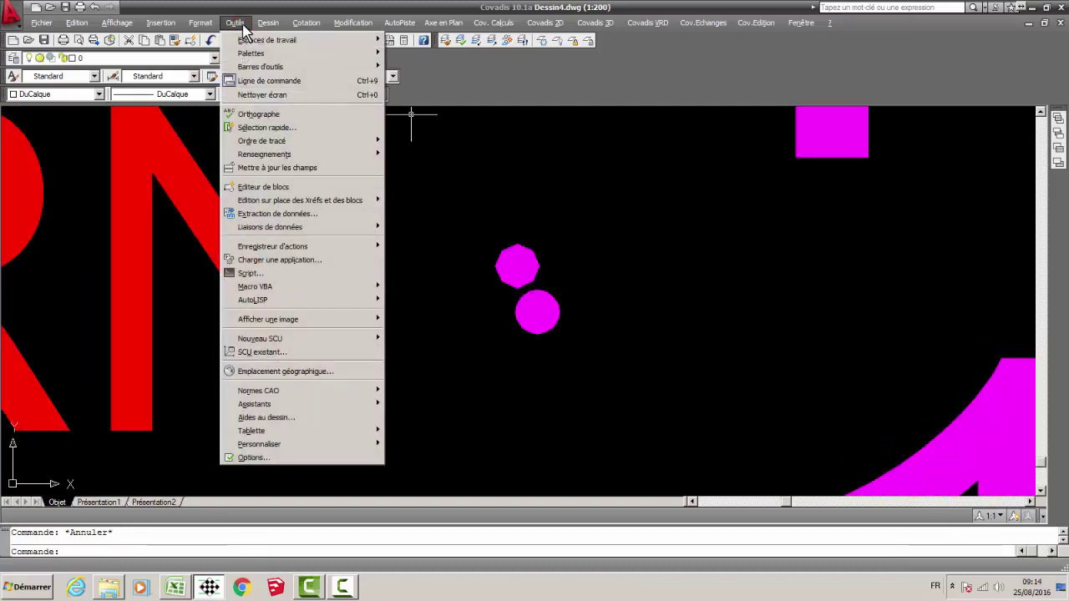
{"action": "left_click", "coordinate": [243, 26]}
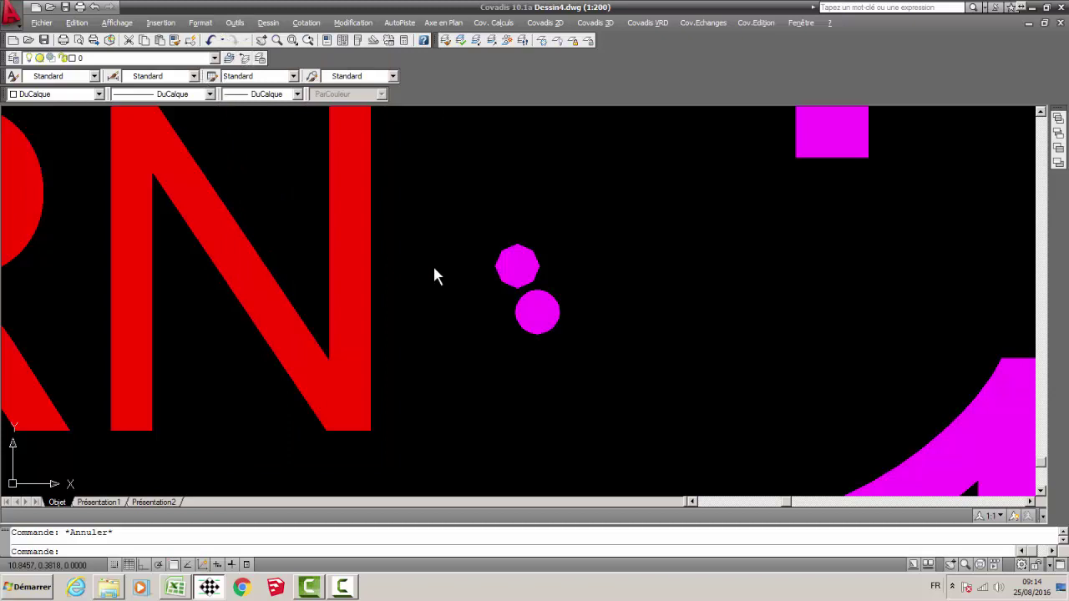
{"action": "left_click", "coordinate": [302, 23]}
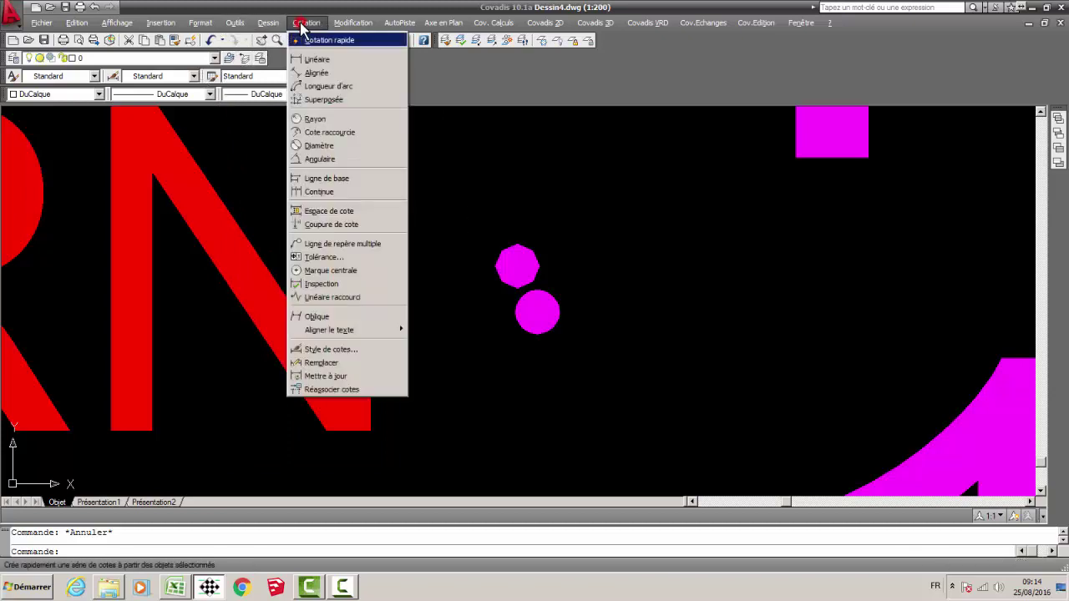
{"action": "left_click", "coordinate": [317, 73]}
{"action": "scroll", "coordinate": [442, 242], "scroll_direction": "up", "scroll_amount": 2}
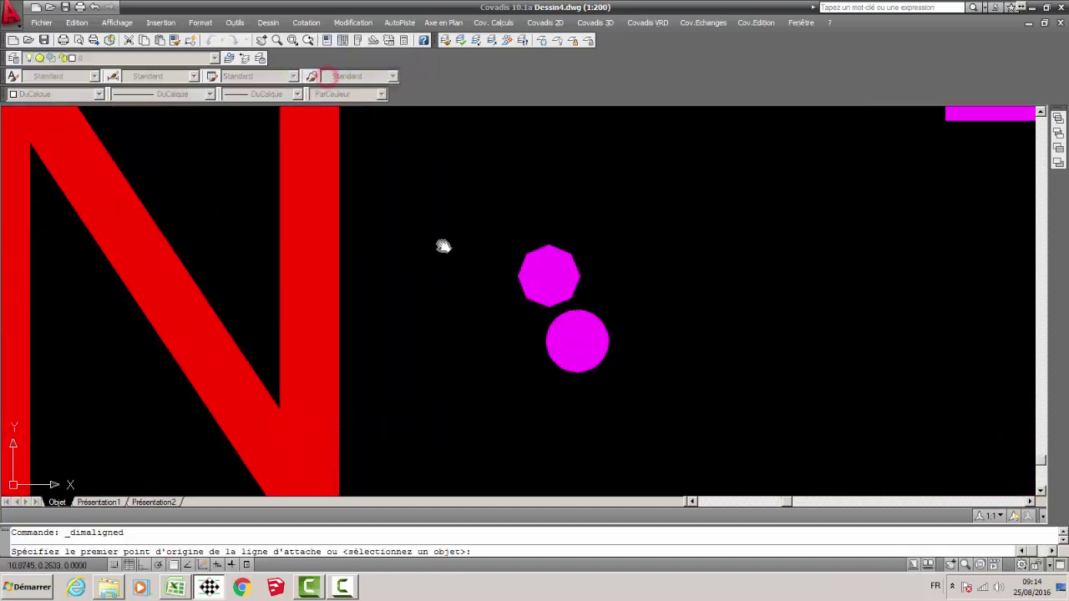
{"action": "key", "text": "F3"}
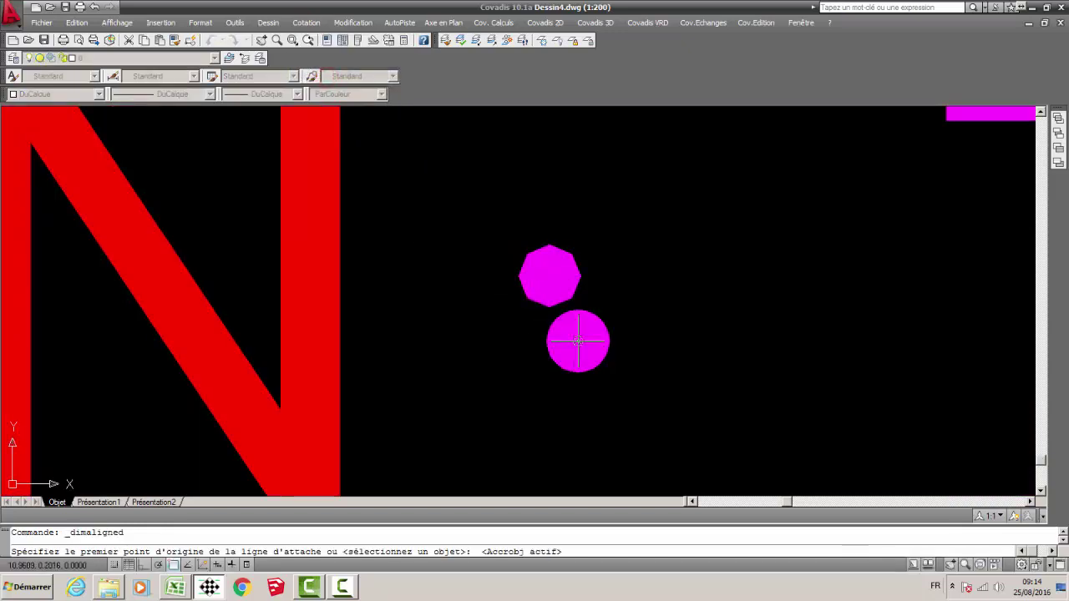
{"action": "left_click", "coordinate": [577, 342]}
{"action": "left_click", "coordinate": [549, 276]}
{"action": "scroll", "coordinate": [551, 309], "scroll_direction": "down", "scroll_amount": 5}
{"action": "scroll", "coordinate": [550, 310], "scroll_direction": "down", "scroll_amount": 3}
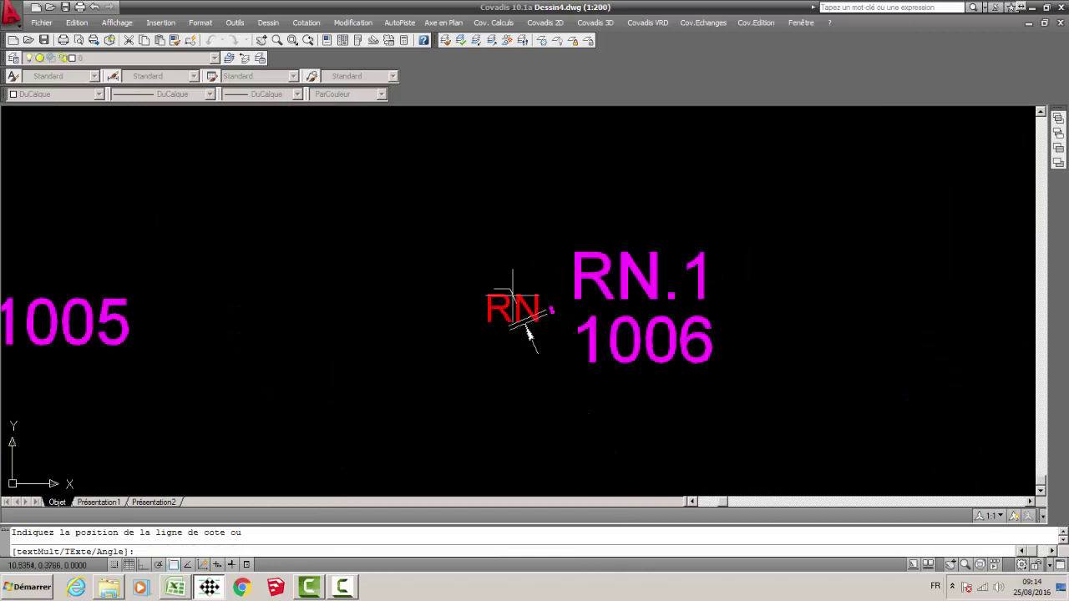
{"action": "scroll", "coordinate": [535, 318], "scroll_direction": "up", "scroll_amount": 6}
{"action": "key", "text": "Escape"}
{"action": "scroll", "coordinate": [535, 293], "scroll_direction": "down", "scroll_amount": 6}
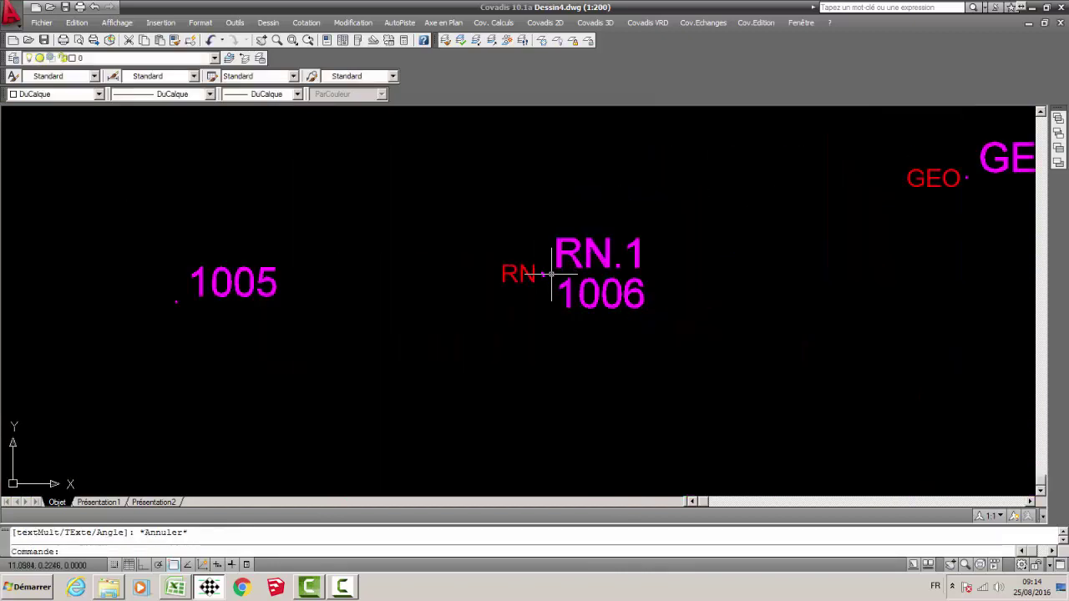
Start inserting 2D topographic points and enable proposing the matricule before insertion in the parameters.
{"action": "scroll", "coordinate": [494, 306], "scroll_direction": "down", "scroll_amount": 4}
{"action": "middle_click_drag", "start_coordinate": [567, 301], "coordinate": [444, 406]}
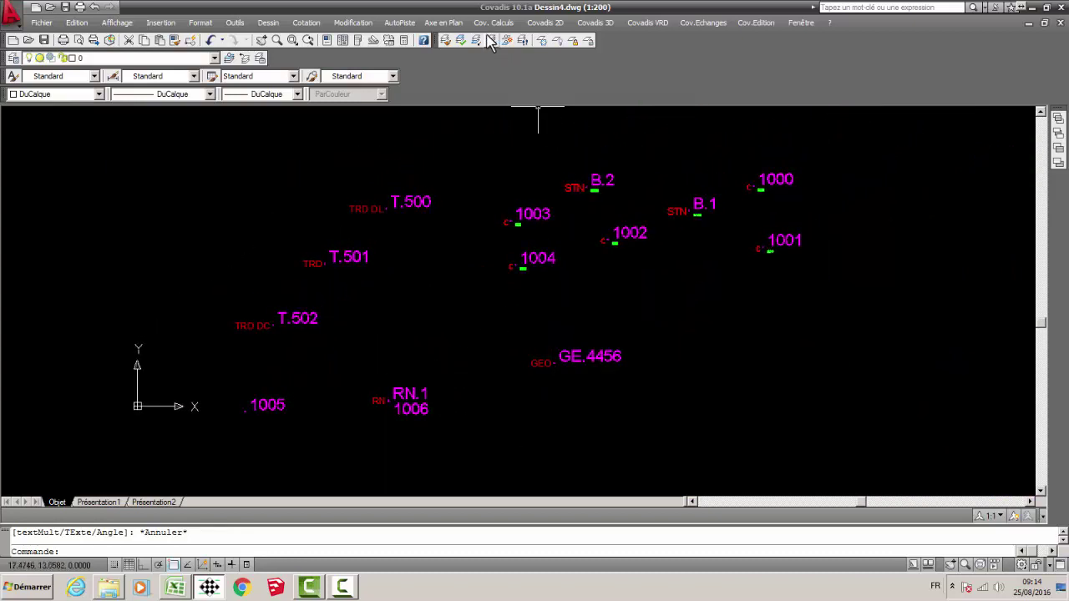
{"action": "left_click", "coordinate": [545, 22]}
{"action": "mouse_move", "coordinate": [576, 58]}
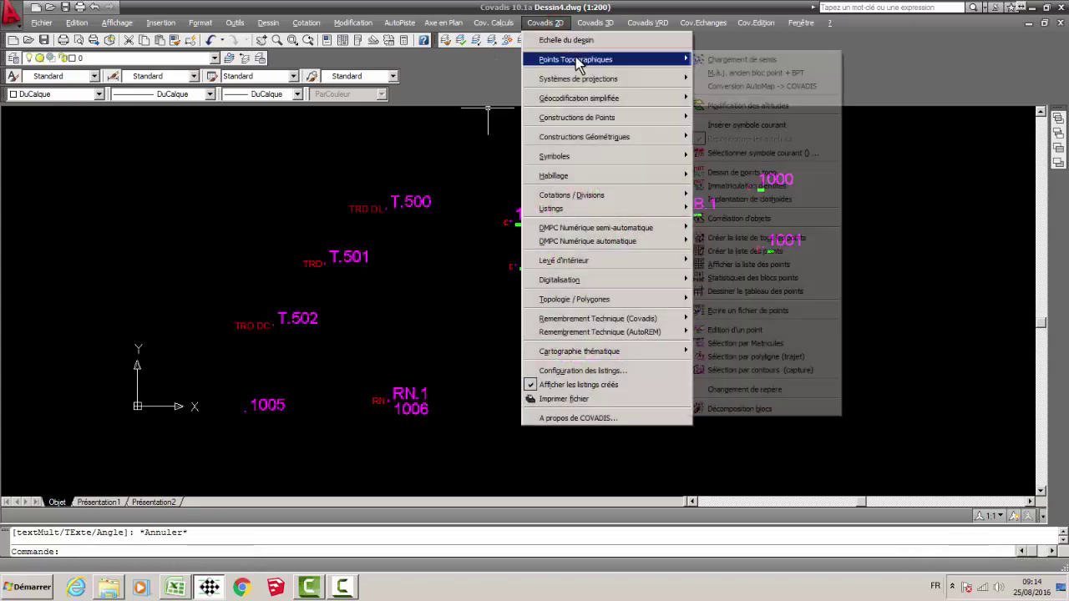
{"action": "left_click", "coordinate": [741, 173]}
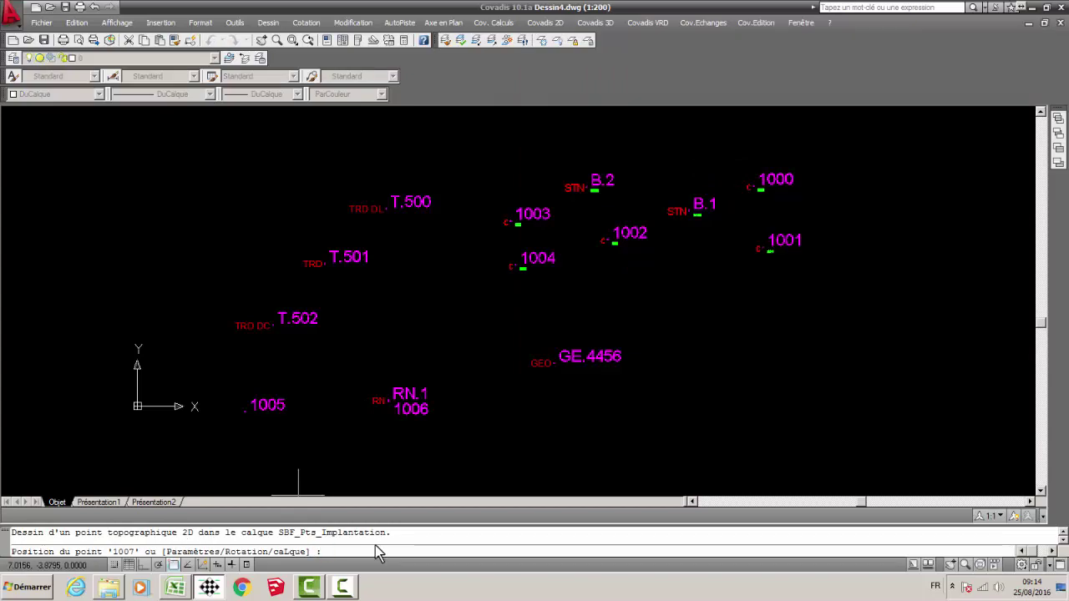
{"action": "type", "text": "p"}
{"action": "key", "text": "Return"}
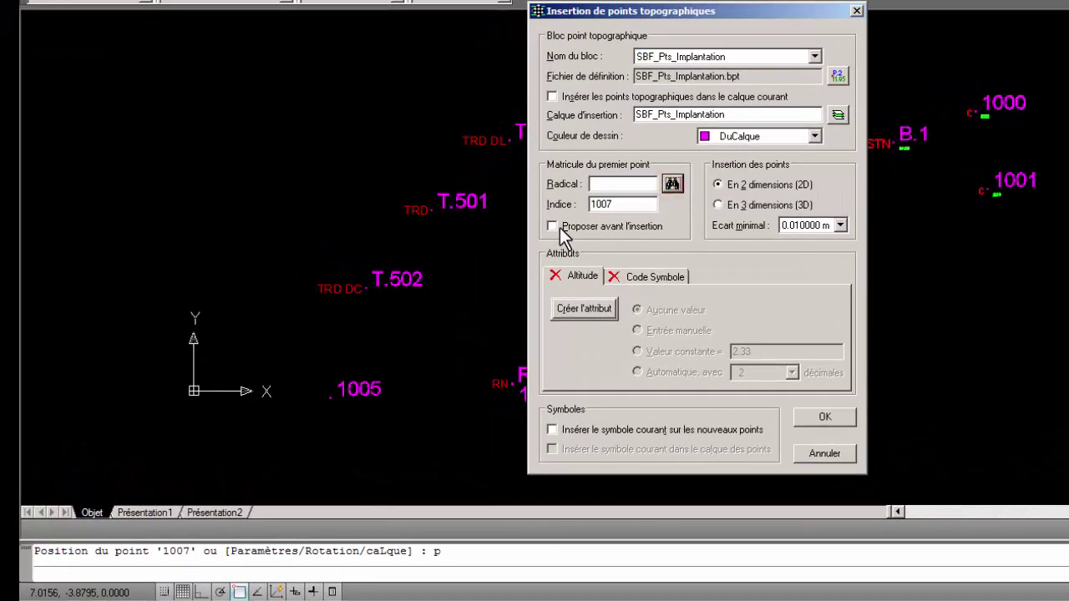
{"action": "left_click", "coordinate": [563, 227]}
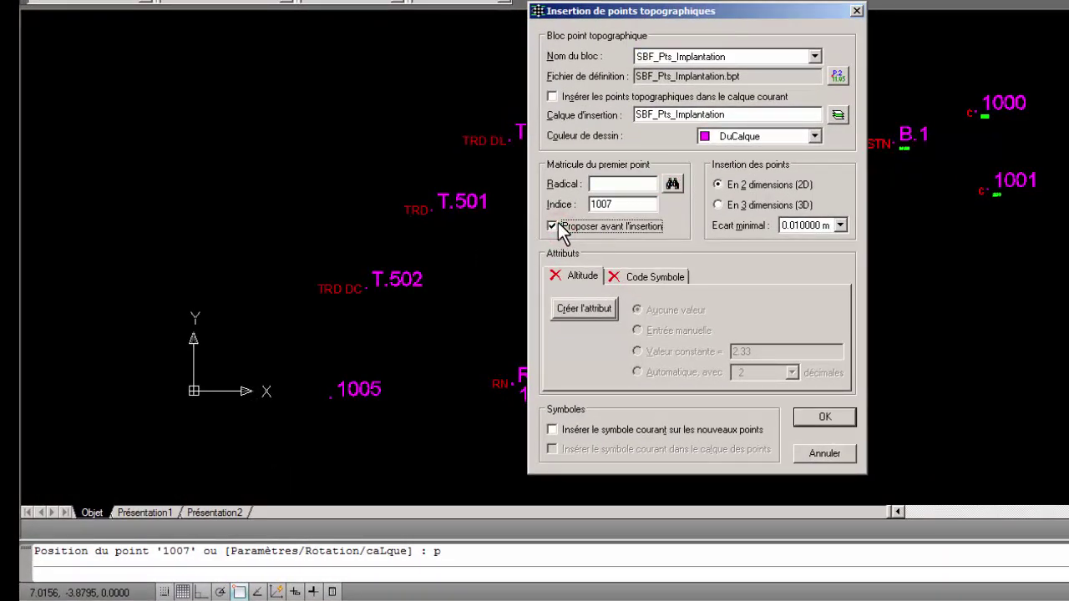
{"action": "left_click", "coordinate": [833, 417]}
Pick a position for a new point below and to the left of 1004 and try the already used matricule 1002.
{"action": "scroll", "coordinate": [661, 242], "scroll_direction": "up", "scroll_amount": 2}
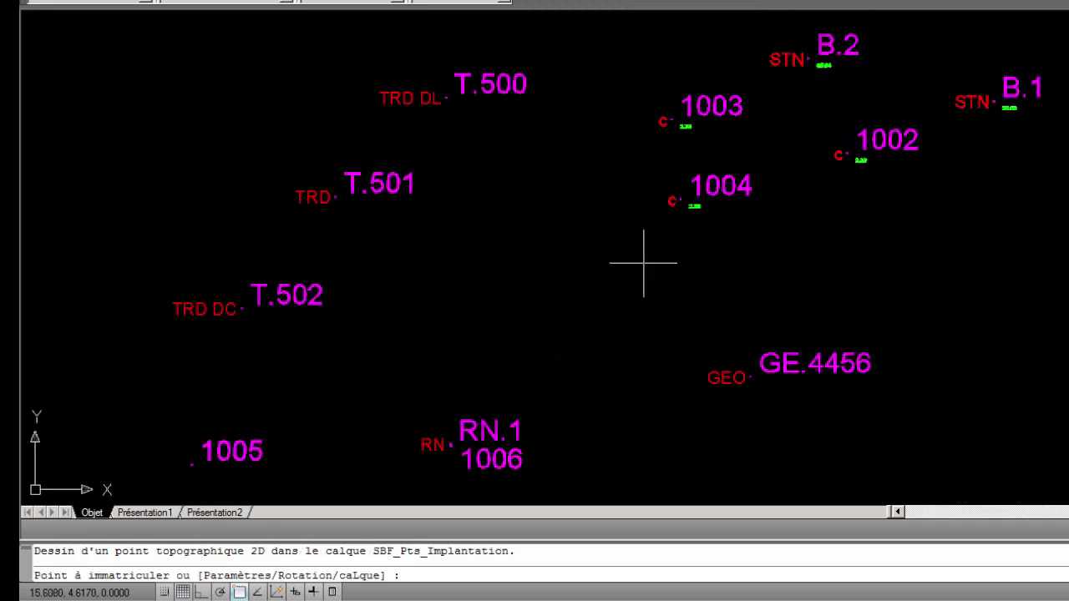
{"action": "scroll", "coordinate": [643, 262], "scroll_direction": "up", "scroll_amount": 1}
{"action": "left_click", "coordinate": [535, 250]}
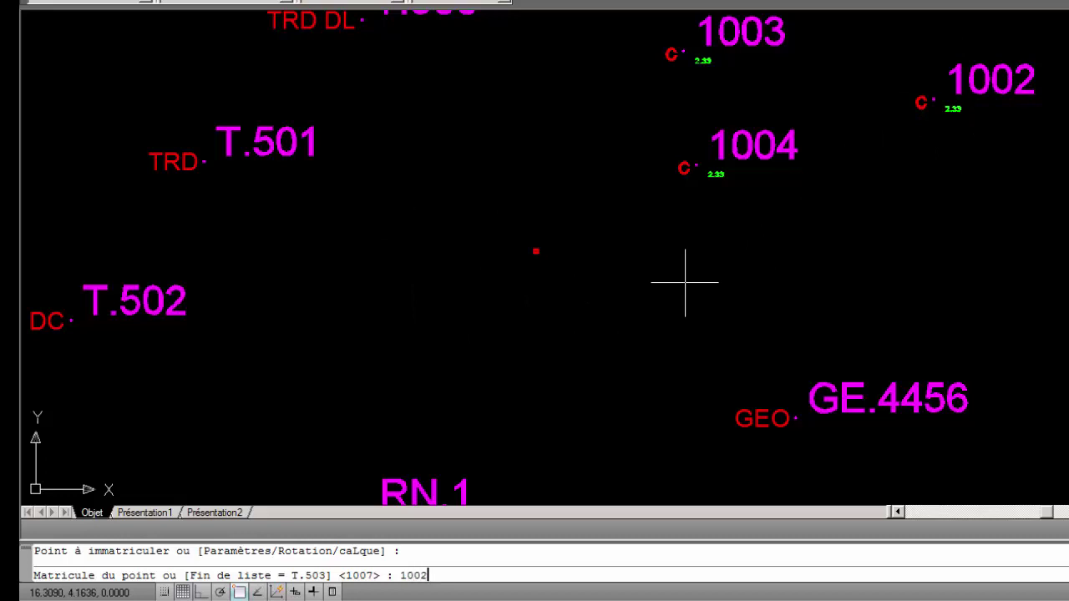
{"action": "key", "text": "Return"}
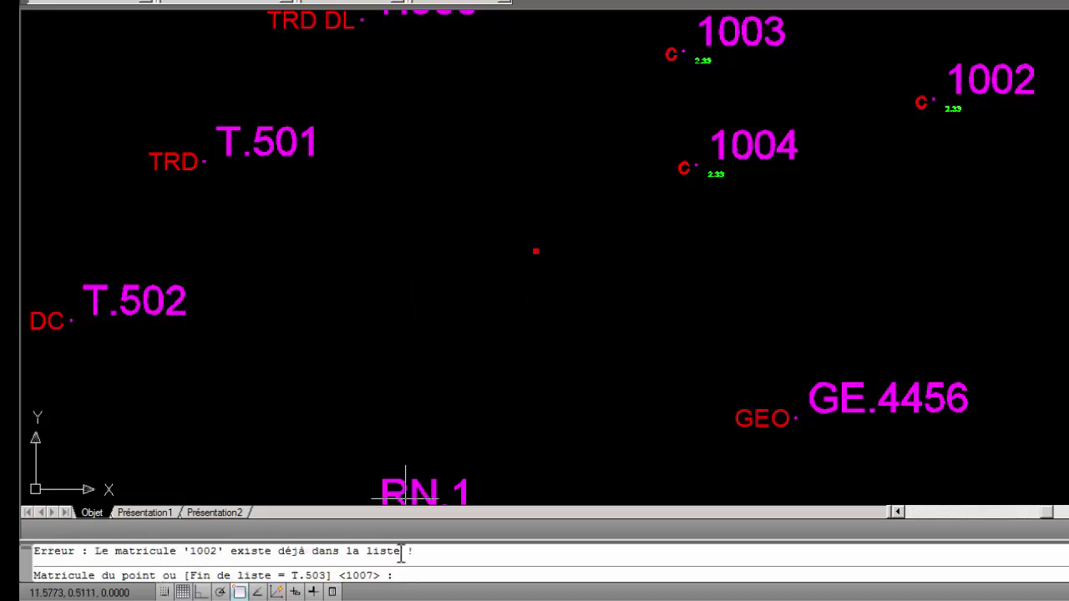
{"action": "left_click_drag", "start_coordinate": [401, 552], "coordinate": [30, 553]}
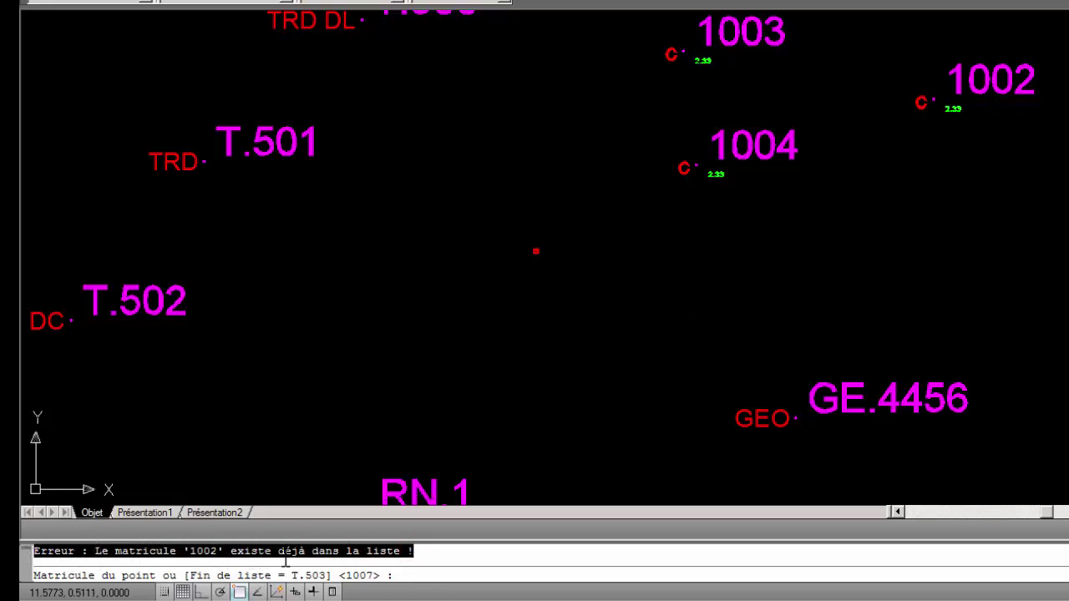
Accept the proposed matricule 1007 for the pending point and complete its insertion.
{"action": "left_click", "coordinate": [402, 577]}
{"action": "key", "text": "Return"}
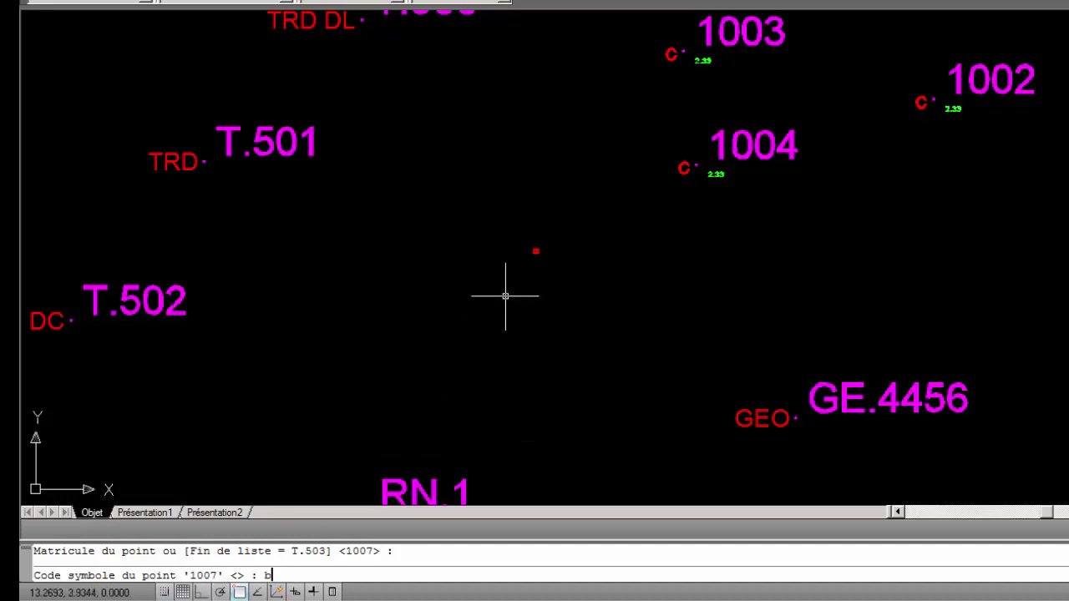
{"action": "key", "text": "Return"}
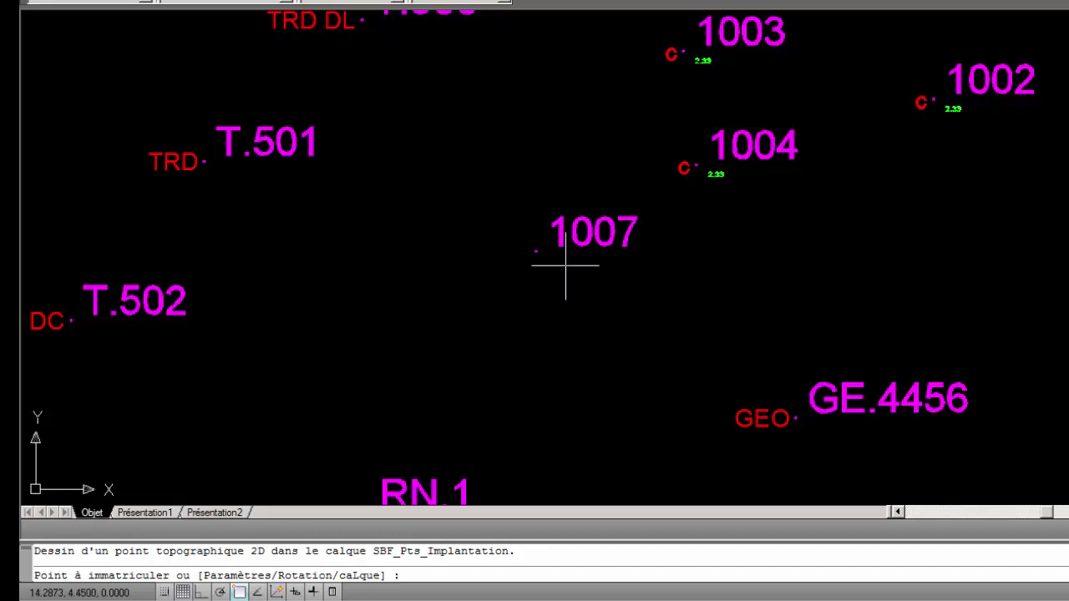
Review the altitude and symbol code attributes in the point insertion parameters, keeping the matricule proposal enabled.
{"action": "middle_click_drag", "start_coordinate": [565, 339], "coordinate": [684, 330]}
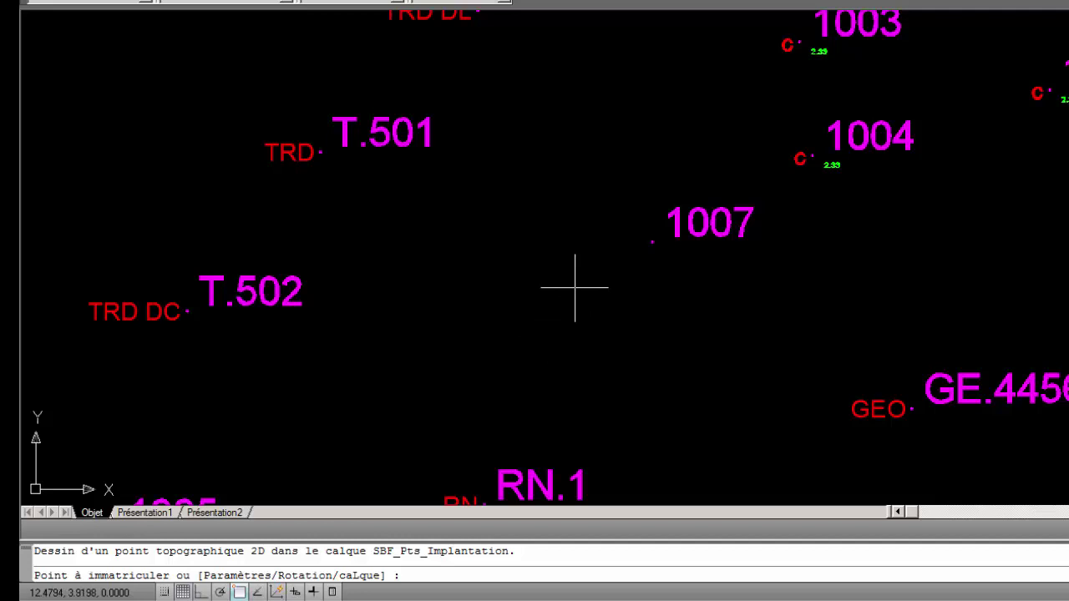
{"action": "key", "text": "Return"}
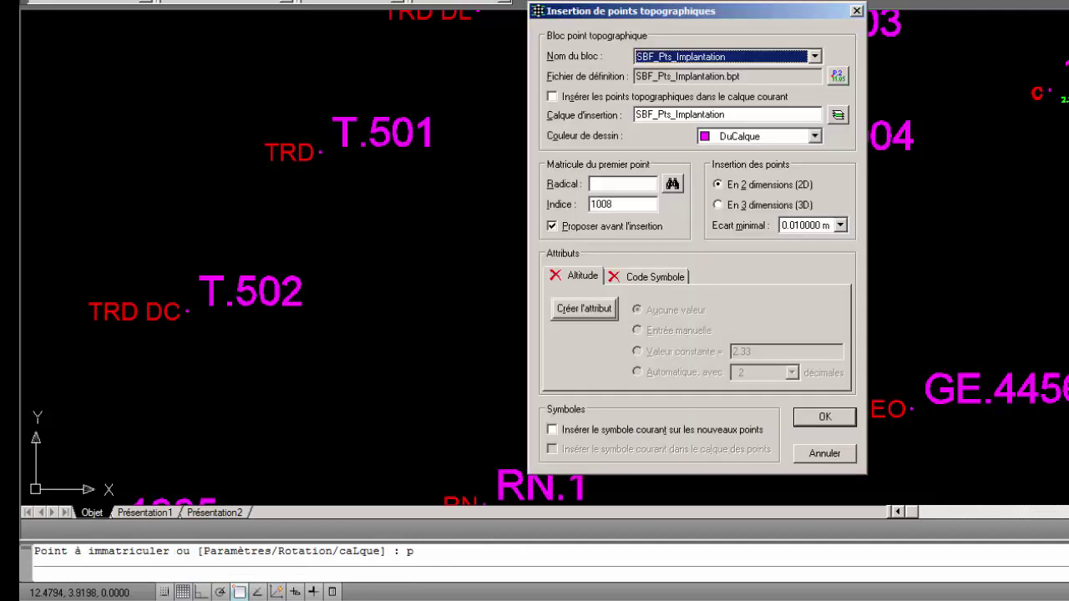
{"action": "left_click", "coordinate": [665, 273]}
{"action": "left_click", "coordinate": [581, 276]}
{"action": "left_click", "coordinate": [552, 226]}
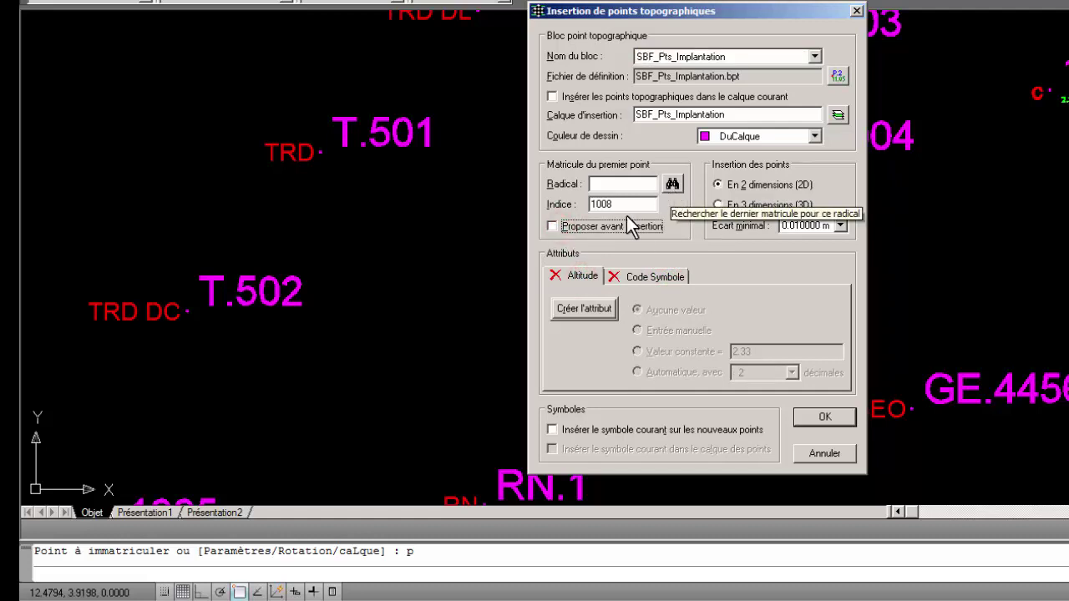
{"action": "left_click", "coordinate": [573, 228]}
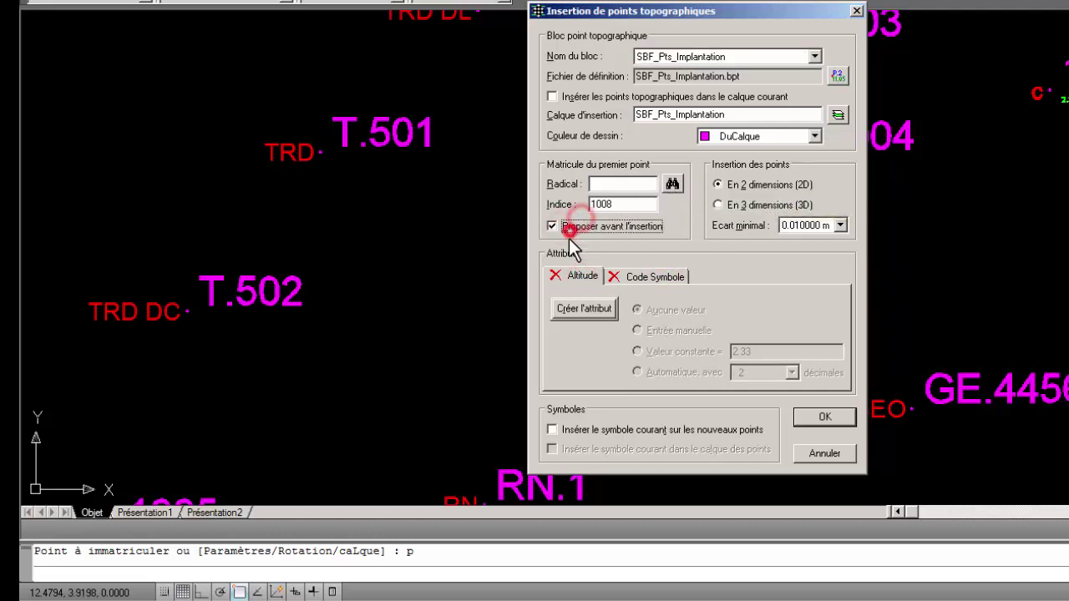
{"action": "left_click", "coordinate": [824, 417]}
Insert a point below 1001, to the right of GE.4456, with the proposed matricule 1008 and symbol code ba.
{"action": "scroll", "coordinate": [597, 245], "scroll_direction": "down", "scroll_amount": 4}
{"action": "scroll", "coordinate": [610, 225], "scroll_direction": "up", "scroll_amount": 4}
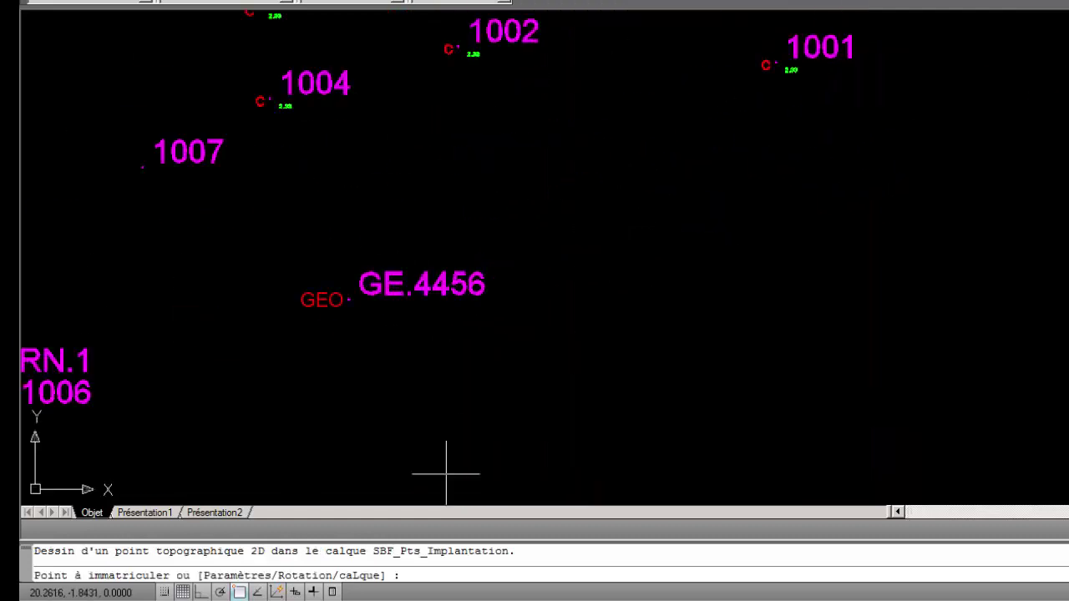
{"action": "left_click", "coordinate": [689, 234]}
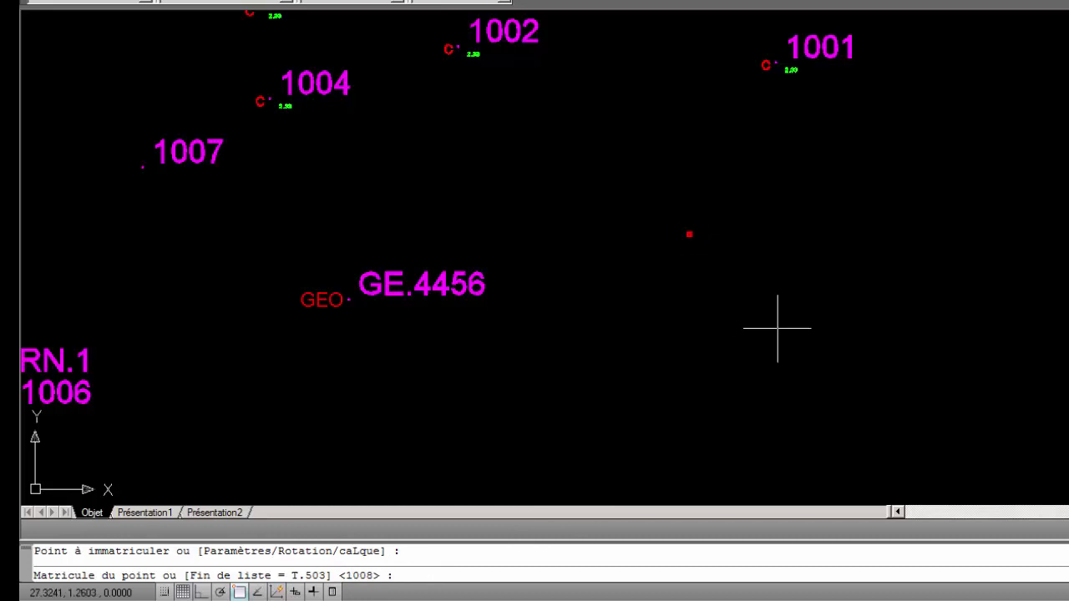
{"action": "key", "text": "Return"}
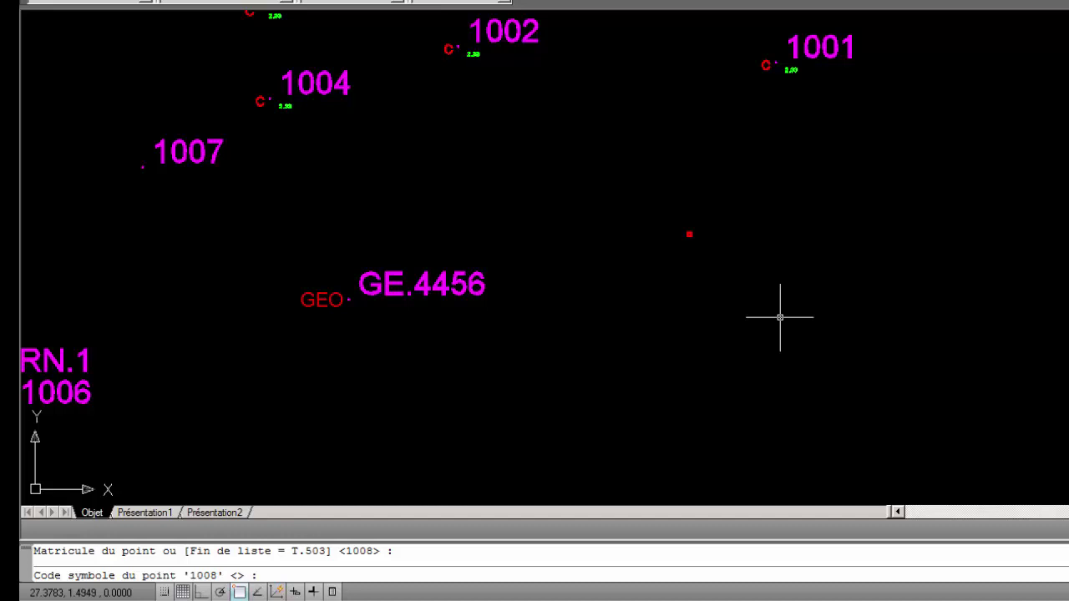
{"action": "key", "text": "Return"}
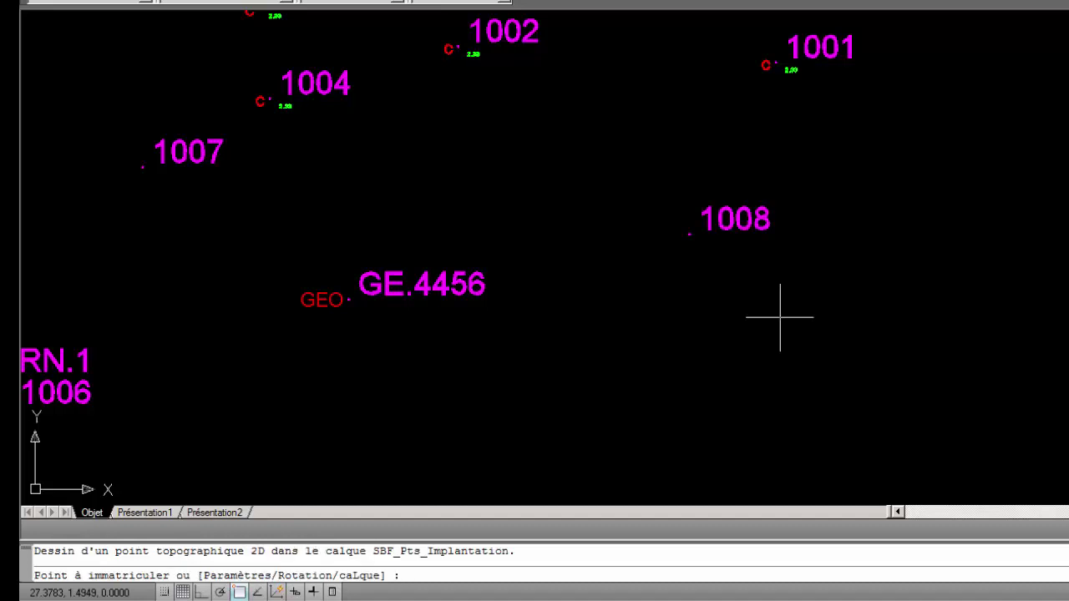
Insert a point above and to the left of 1008 with matricule 1010, accepting symbol code ba.
{"action": "middle_click_drag", "start_coordinate": [806, 263], "coordinate": [821, 310]}
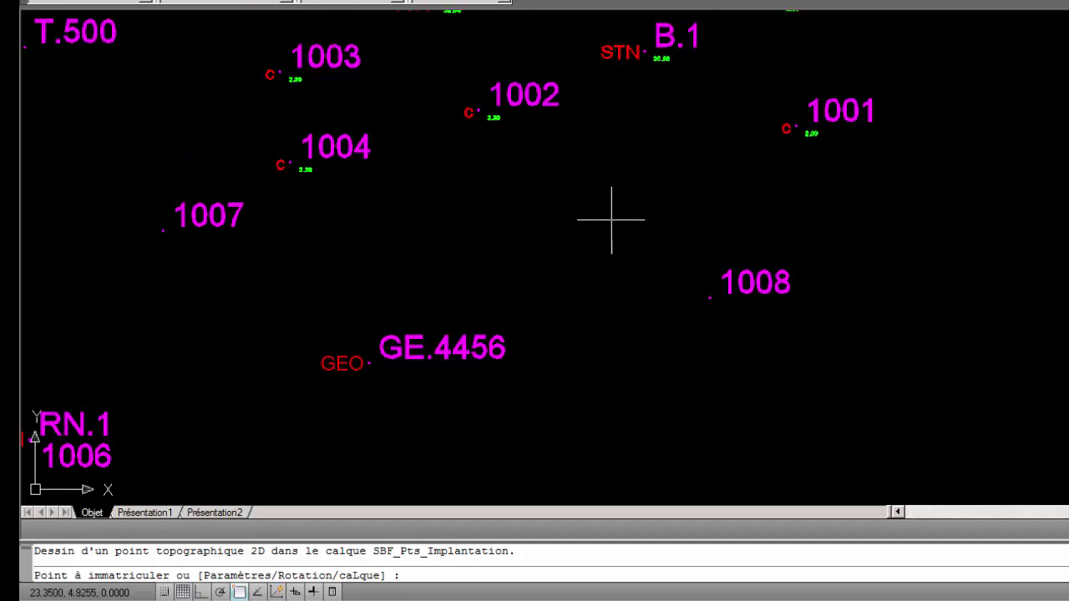
{"action": "left_click", "coordinate": [611, 219]}
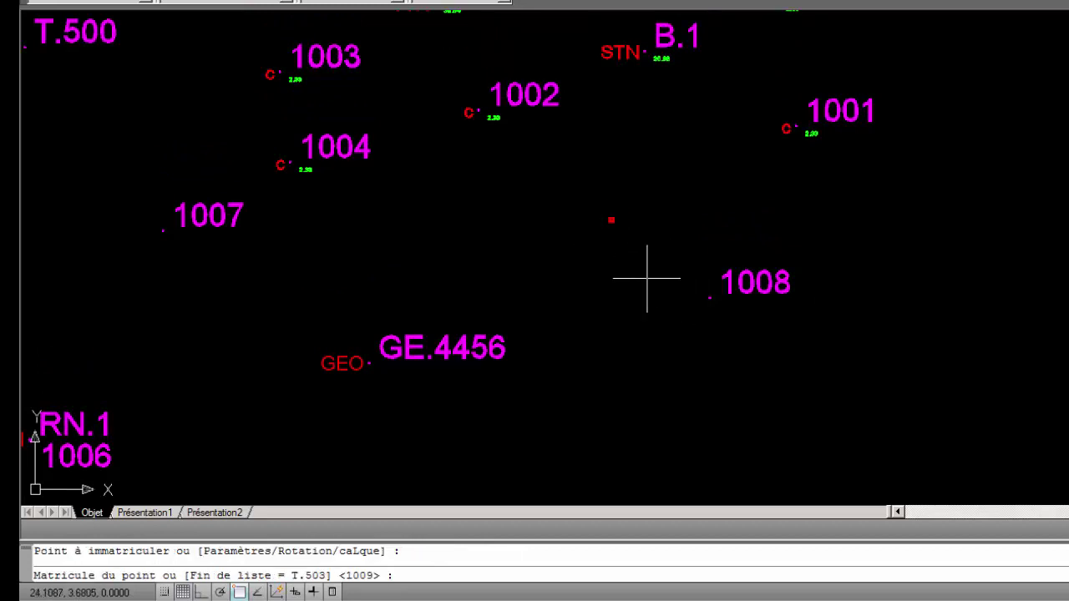
{"action": "key", "text": "Return"}
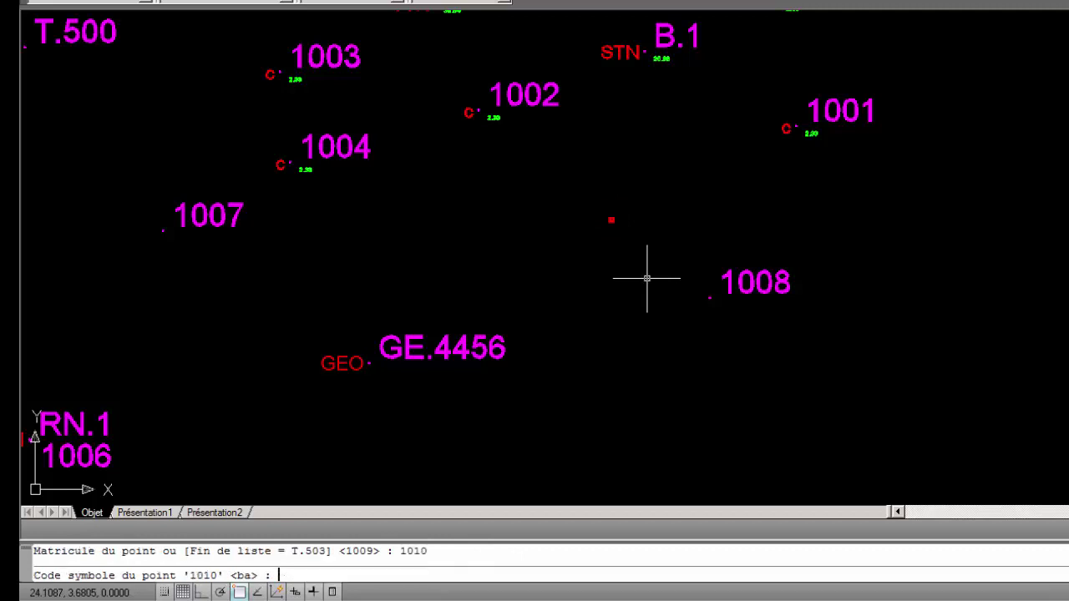
{"action": "key", "text": "Return"}
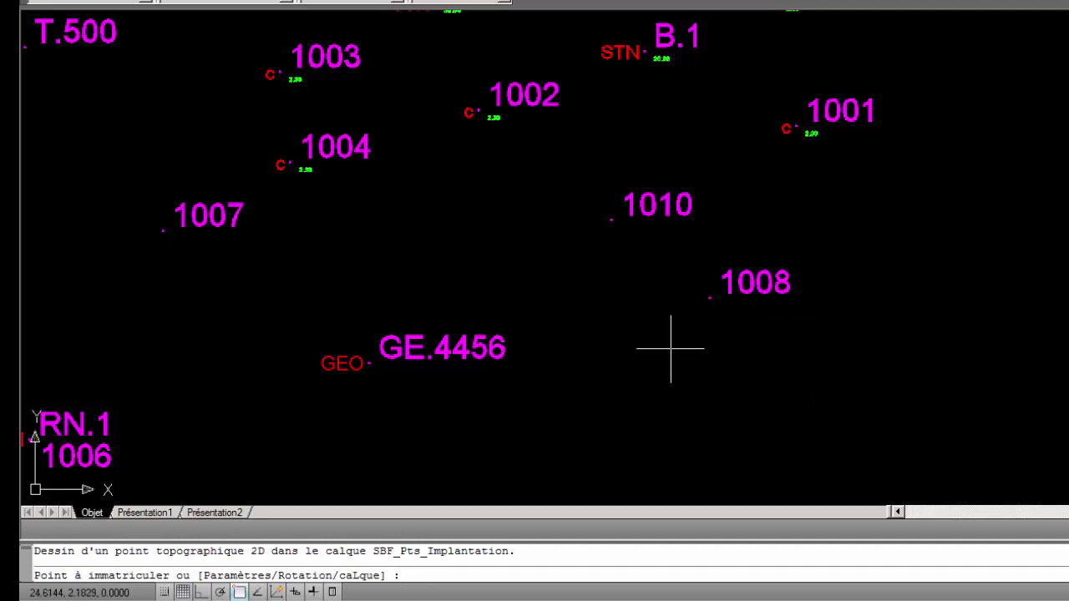
Insert a point below 1008, trying the used matricule 1008 before assigning 1009 with symbol code ba.
{"action": "left_click", "coordinate": [750, 388]}
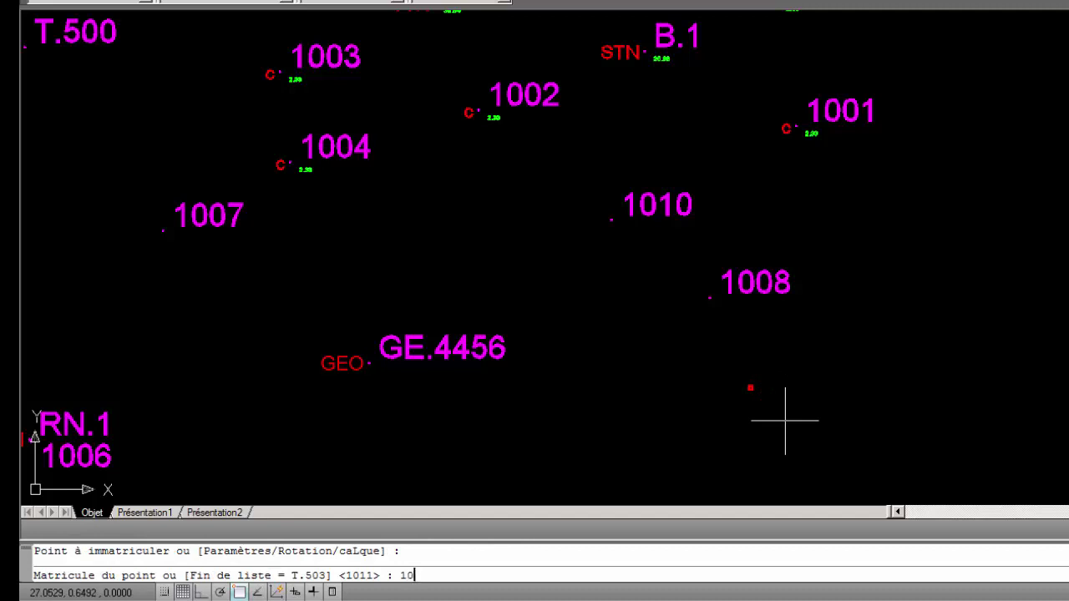
{"action": "key", "text": "Return"}
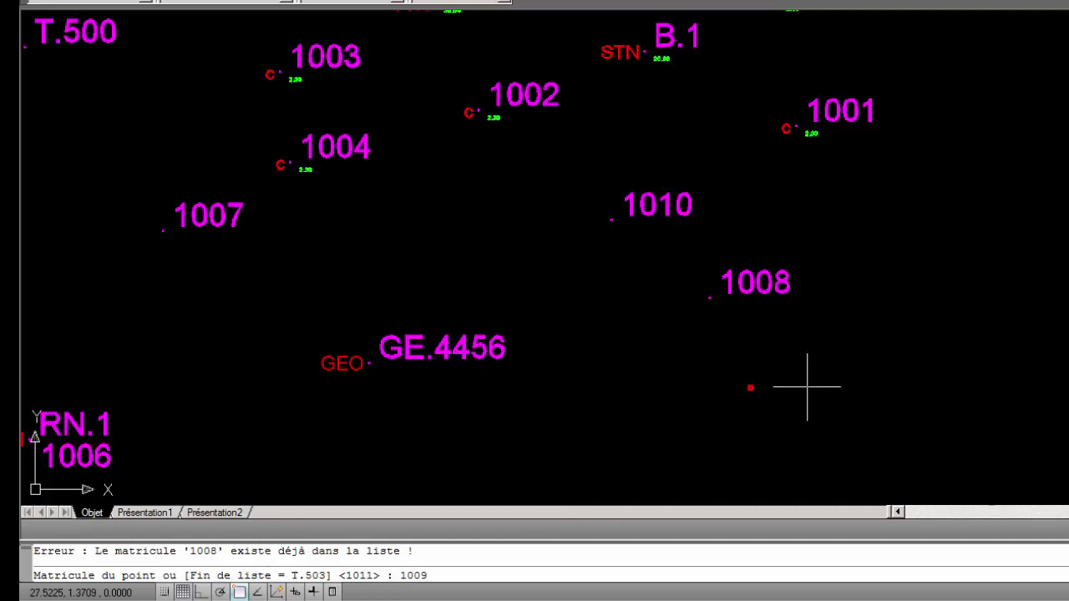
{"action": "key", "text": "Return"}
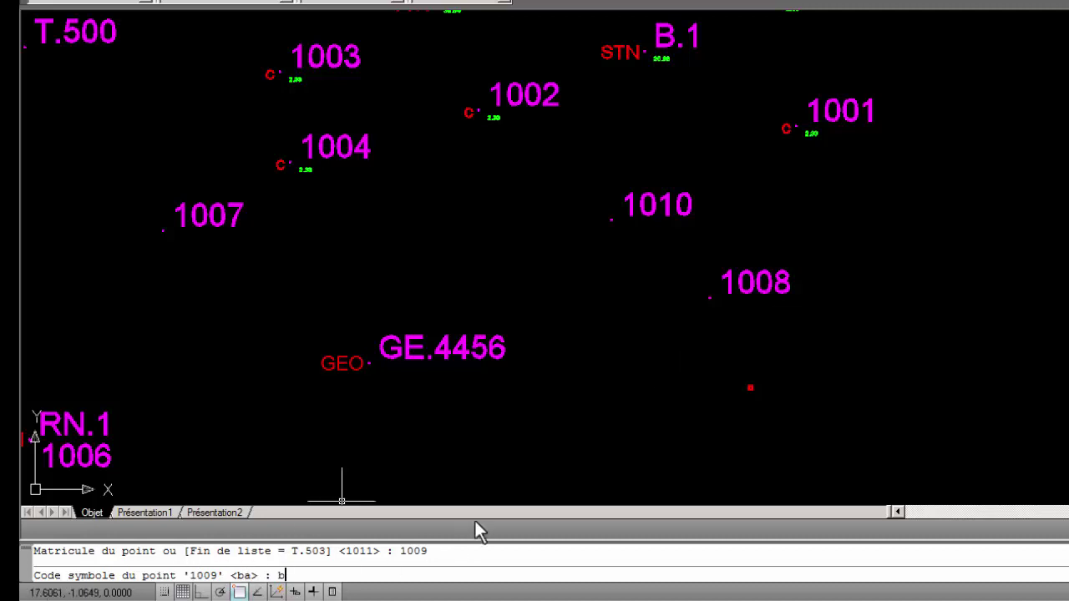
{"action": "type", "text": "a"}
{"action": "key", "text": "Return"}
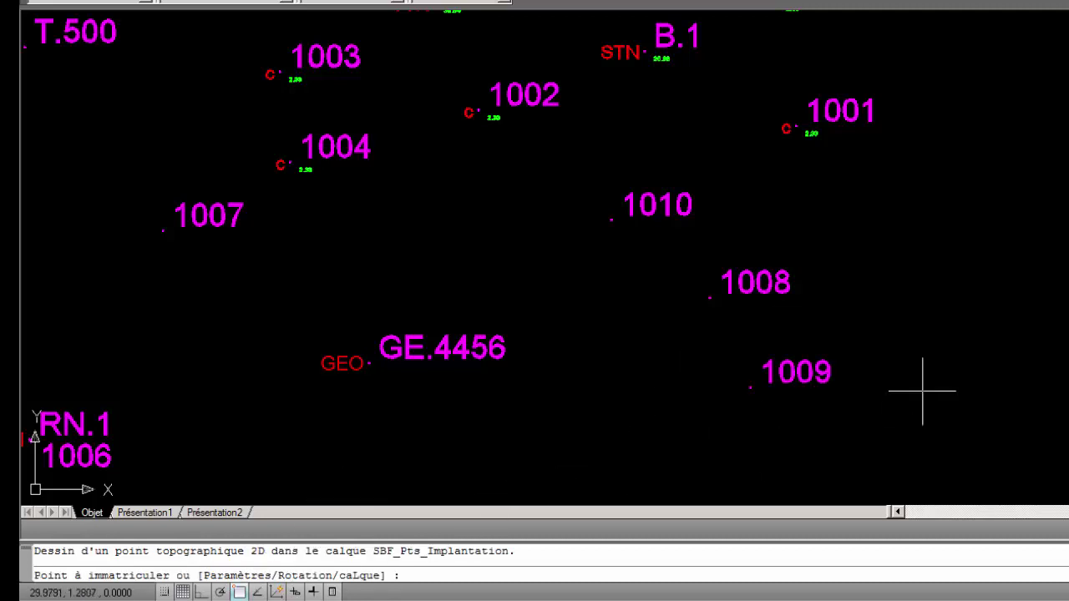
Restart topographic point insertion, find the next free matricule index, 1011, in its parameters, and disable proposing the matricule before insertion.
{"action": "key", "text": "Return"}
{"action": "scroll", "coordinate": [868, 375], "scroll_direction": "down", "scroll_amount": 4}
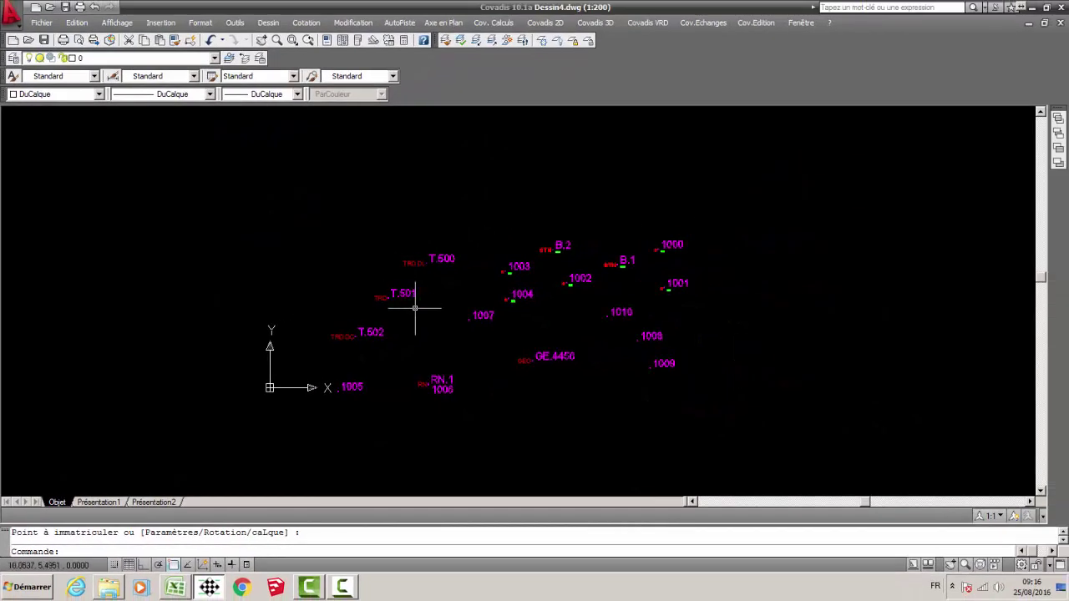
{"action": "left_click", "coordinate": [544, 22]}
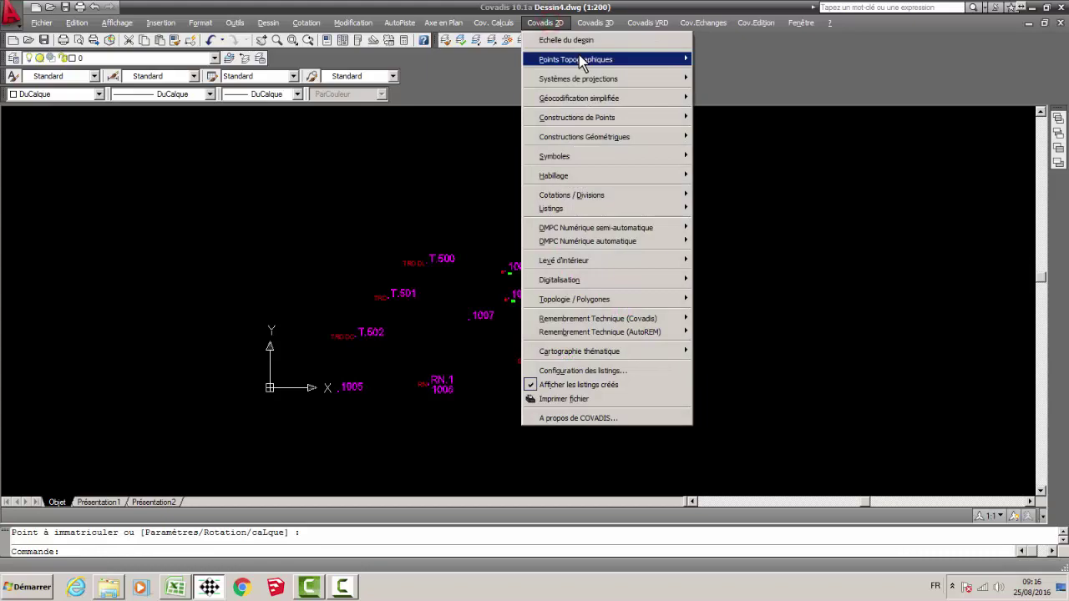
{"action": "mouse_move", "coordinate": [579, 56]}
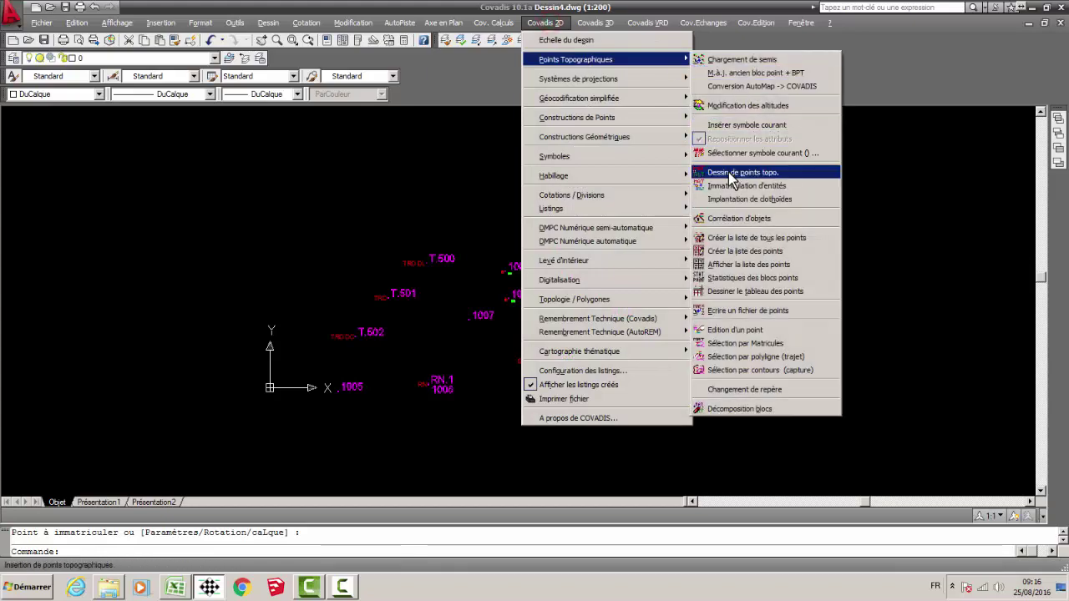
{"action": "left_click", "coordinate": [742, 172]}
{"action": "type", "text": "p"}
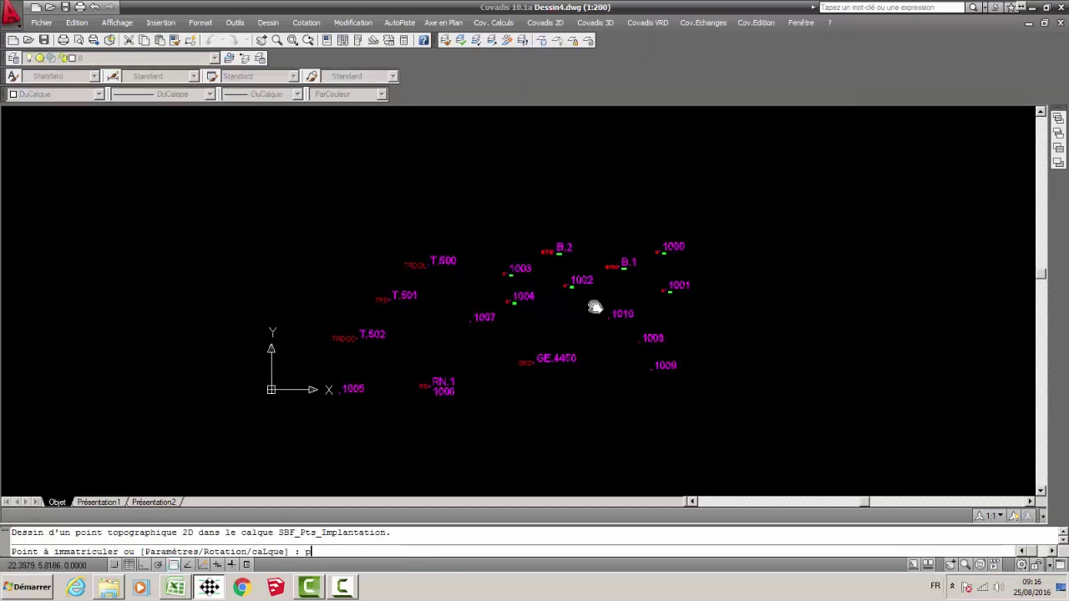
{"action": "key", "text": "Return"}
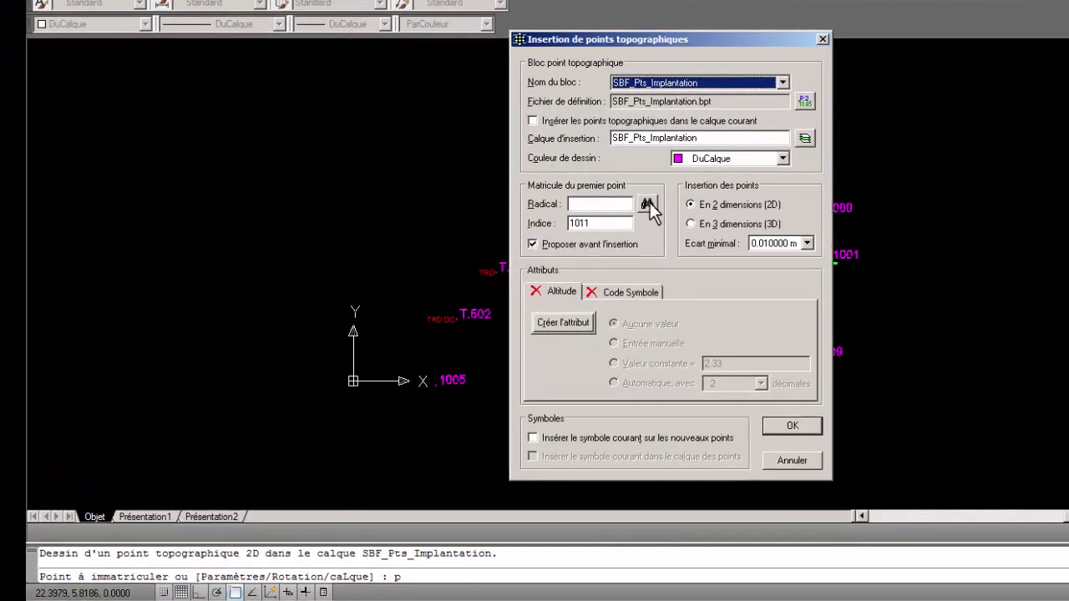
{"action": "left_click", "coordinate": [648, 206]}
{"action": "double_click", "coordinate": [609, 223]}
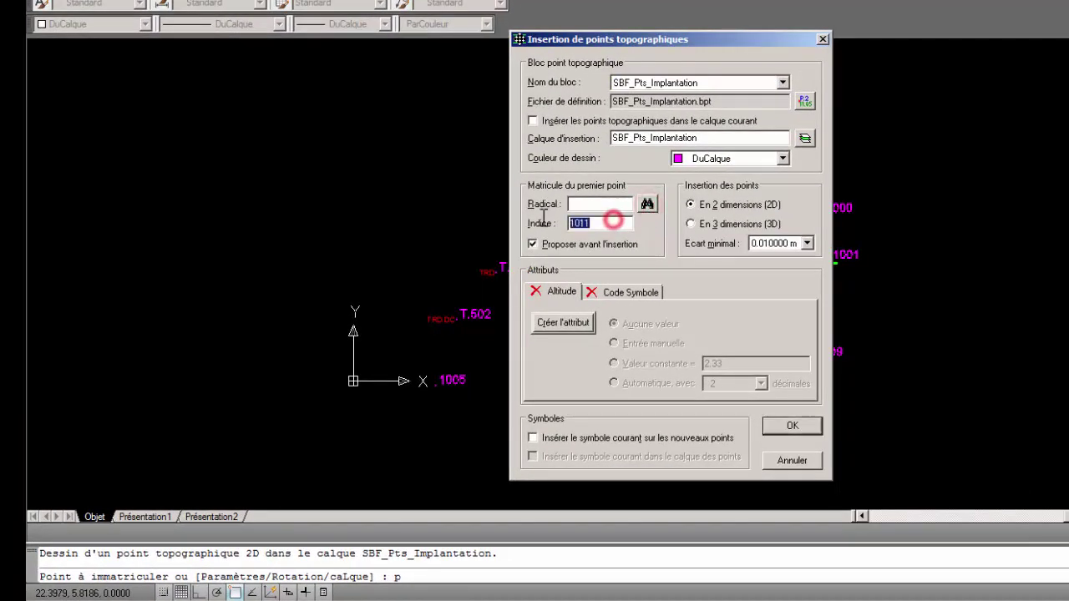
{"action": "type", "text": "1"}
{"action": "left_click", "coordinate": [646, 204]}
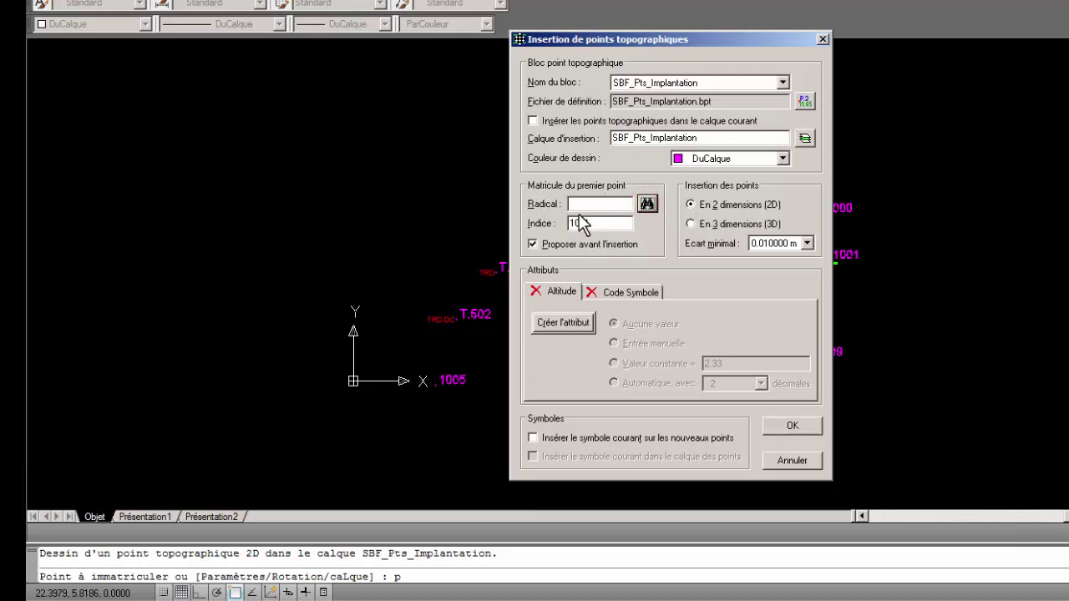
{"action": "left_click", "coordinate": [544, 248]}
{"action": "left_click", "coordinate": [793, 425]}
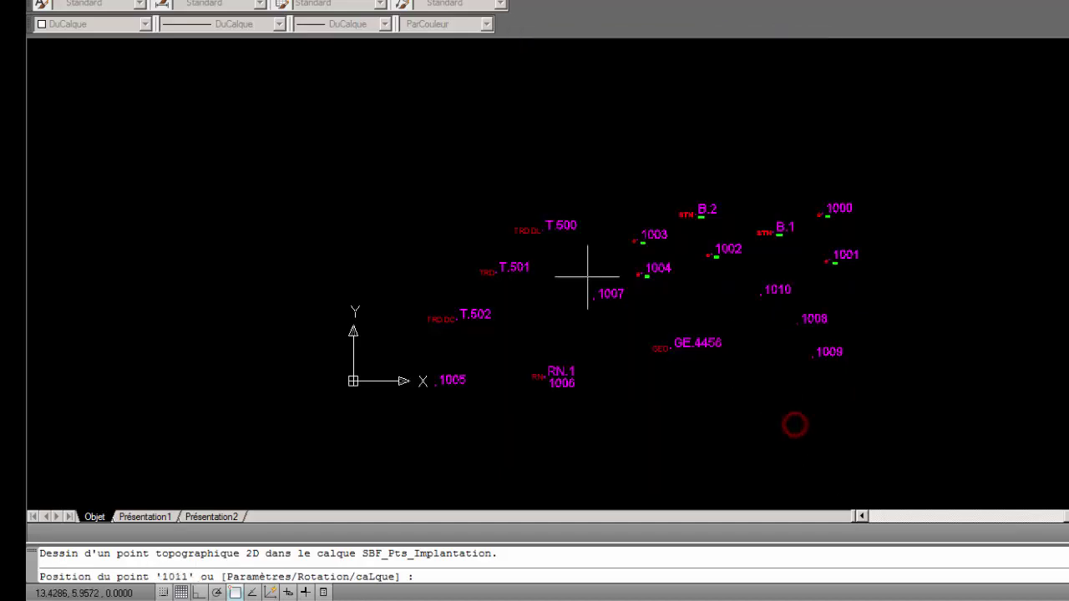
Insert five 2D points numbered 1011 to 1015 in a row above T.500, B.2 and B.1, and end the insertion.
{"action": "left_click", "coordinate": [500, 182]}
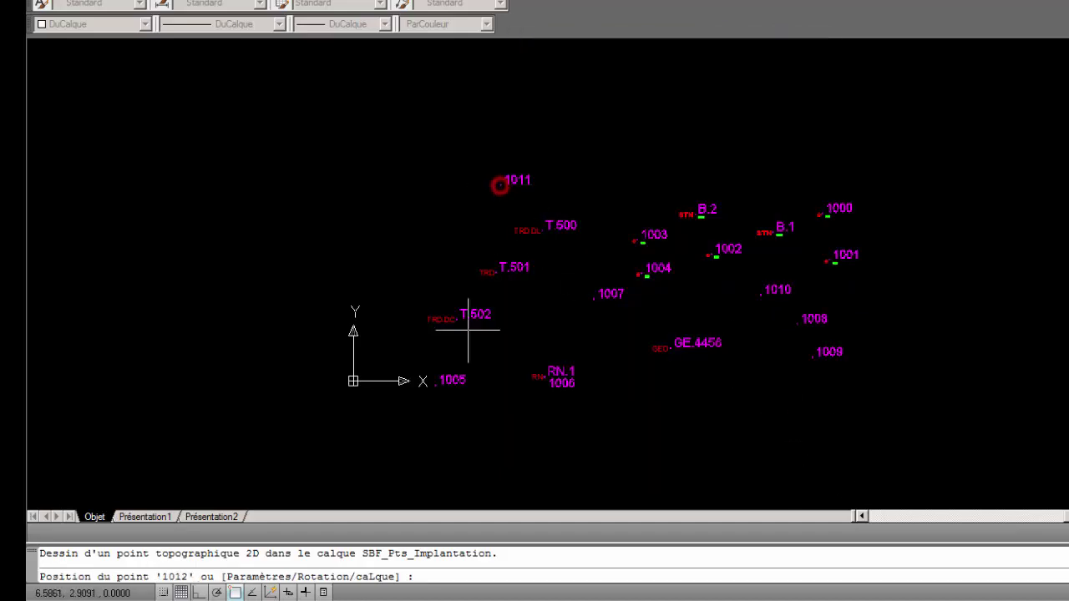
{"action": "left_click", "coordinate": [578, 164]}
{"action": "left_click", "coordinate": [660, 156]}
{"action": "left_click", "coordinate": [710, 151]}
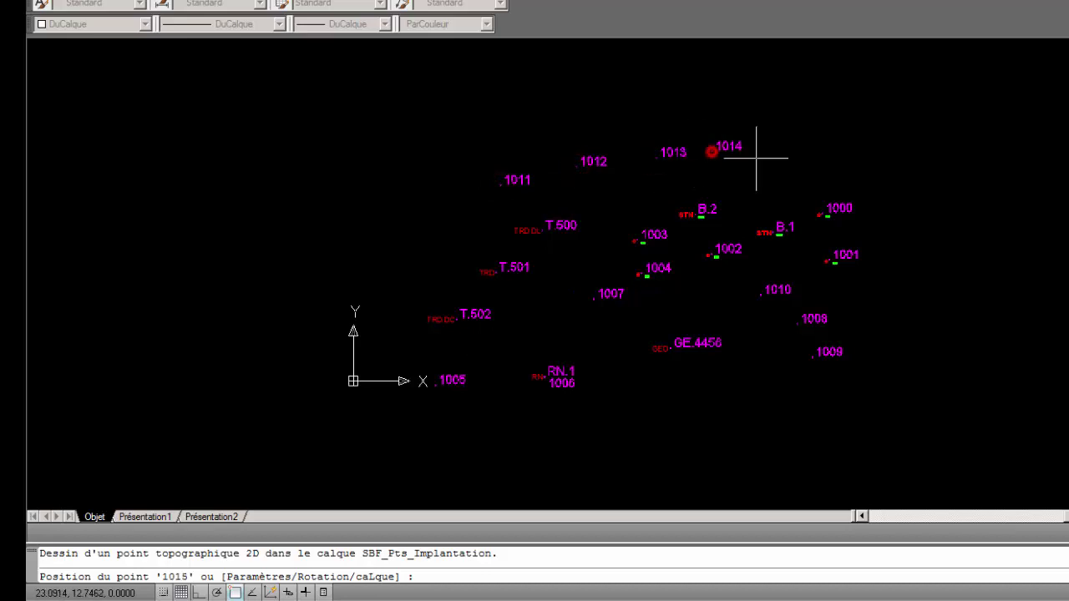
{"action": "left_click", "coordinate": [776, 149]}
{"action": "key", "text": "Escape"}
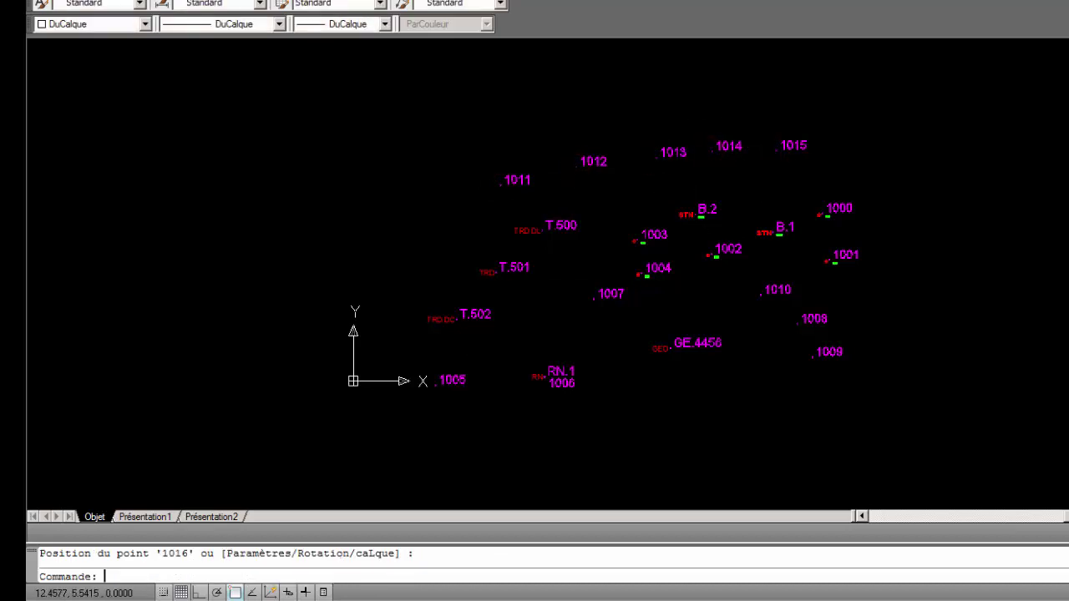
Set the first matricule index to 1000, search for the next free one, 1016, and insert that point to the right of 1015.
{"action": "key", "text": "Return"}
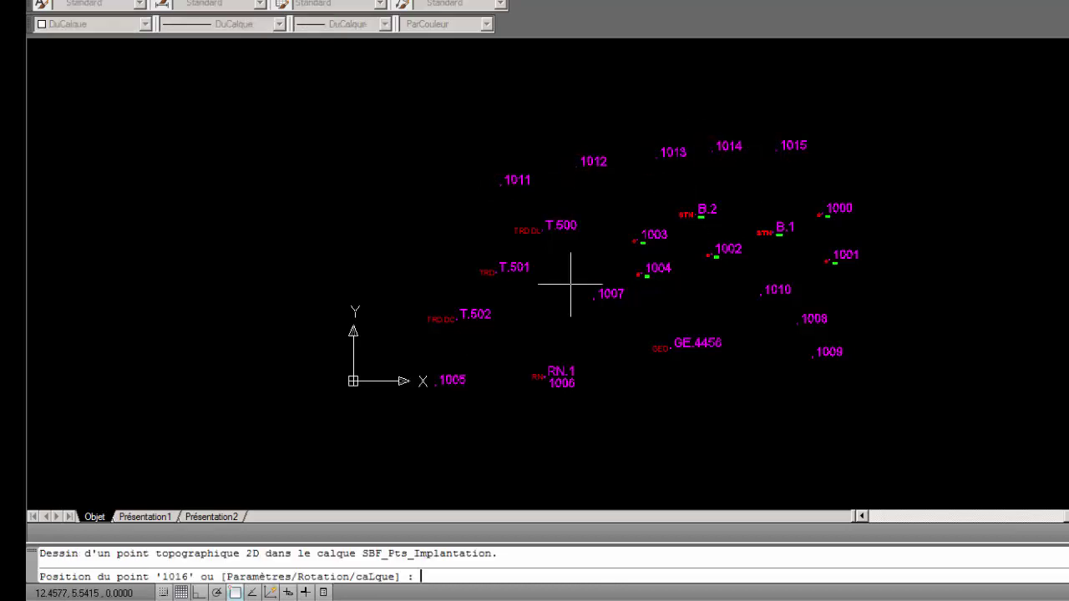
{"action": "type", "text": "p"}
{"action": "key", "text": "Return"}
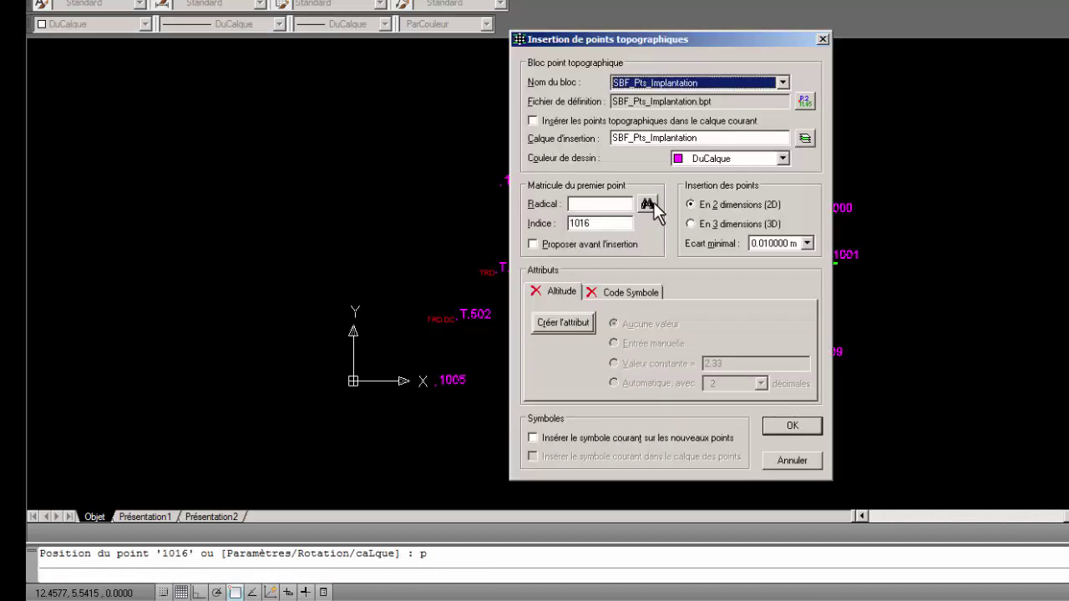
{"action": "left_click_drag", "start_coordinate": [699, 39], "coordinate": [442, 79]}
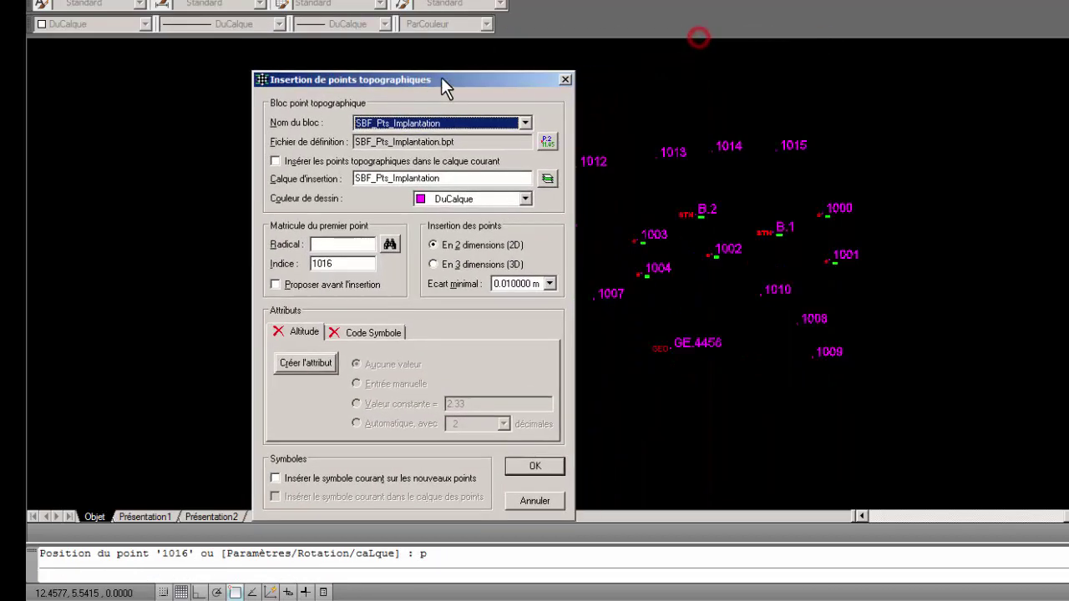
{"action": "double_click", "coordinate": [323, 264]}
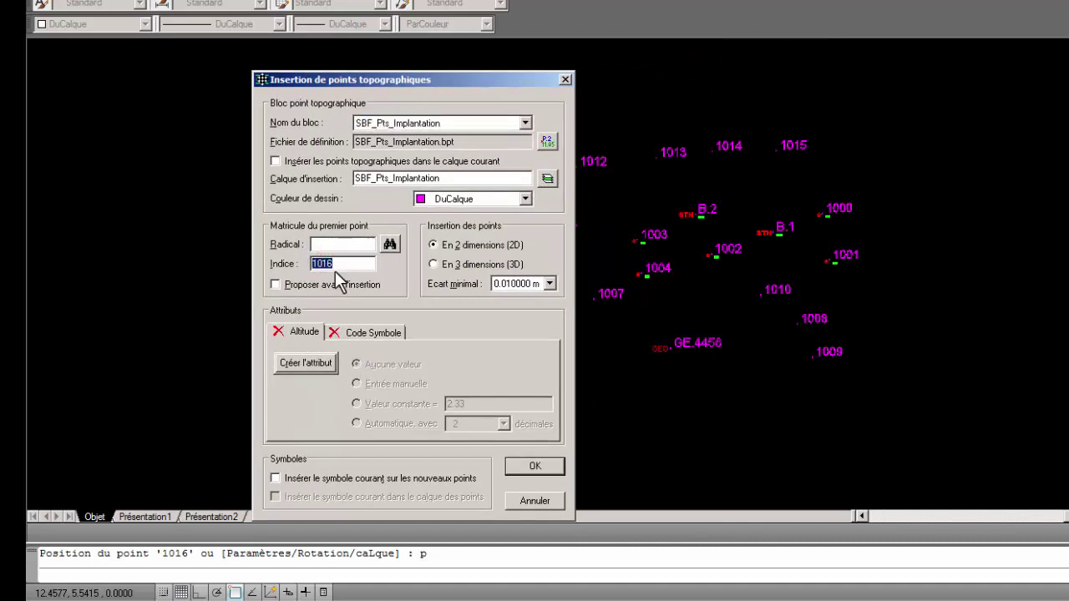
{"action": "left_click", "coordinate": [390, 245]}
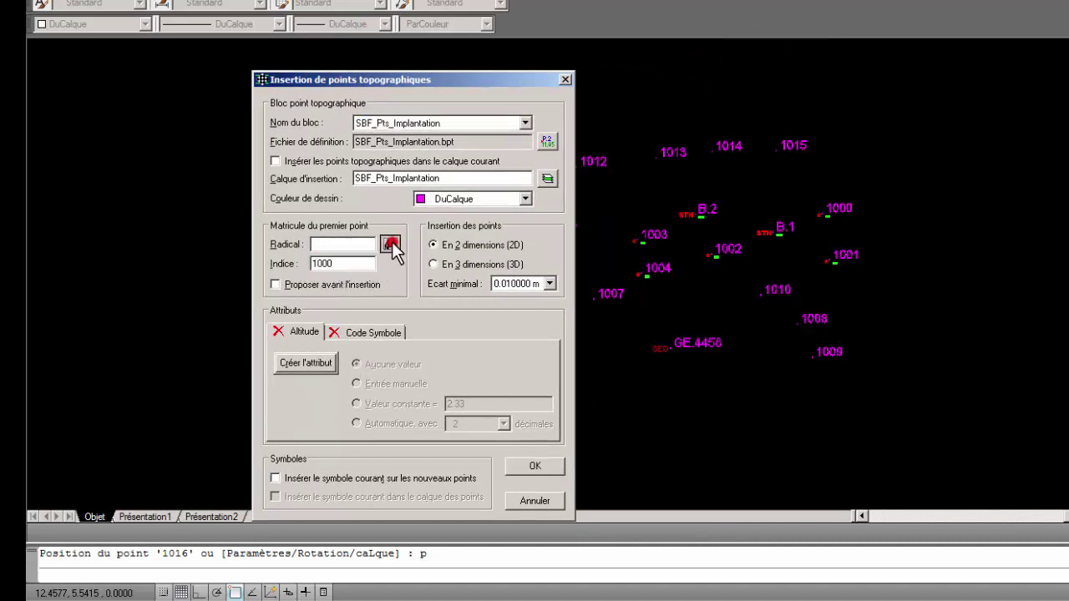
{"action": "double_click", "coordinate": [350, 264]}
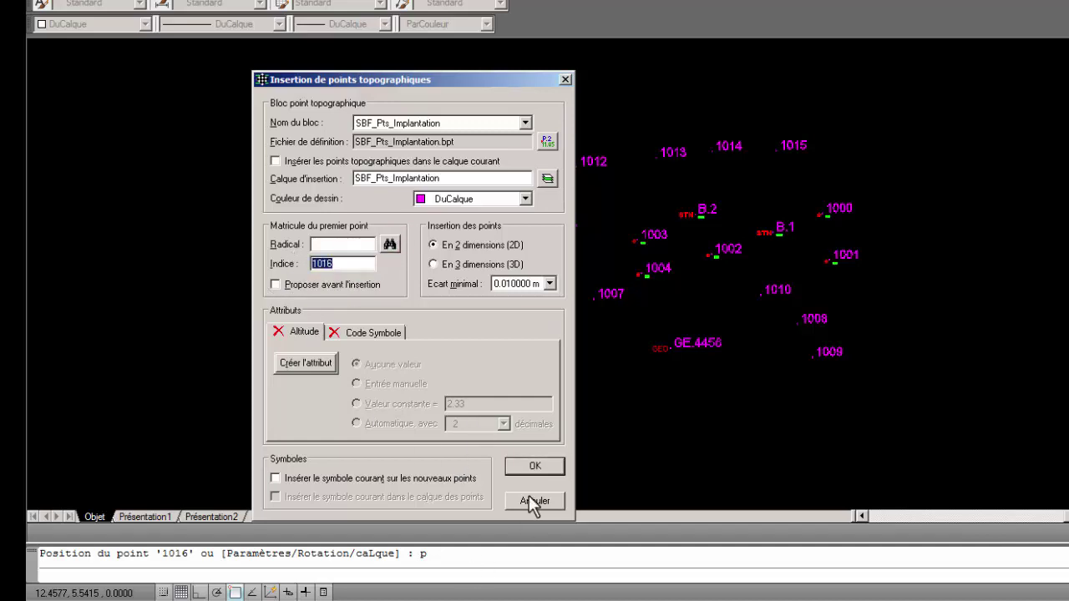
{"action": "left_click", "coordinate": [535, 466]}
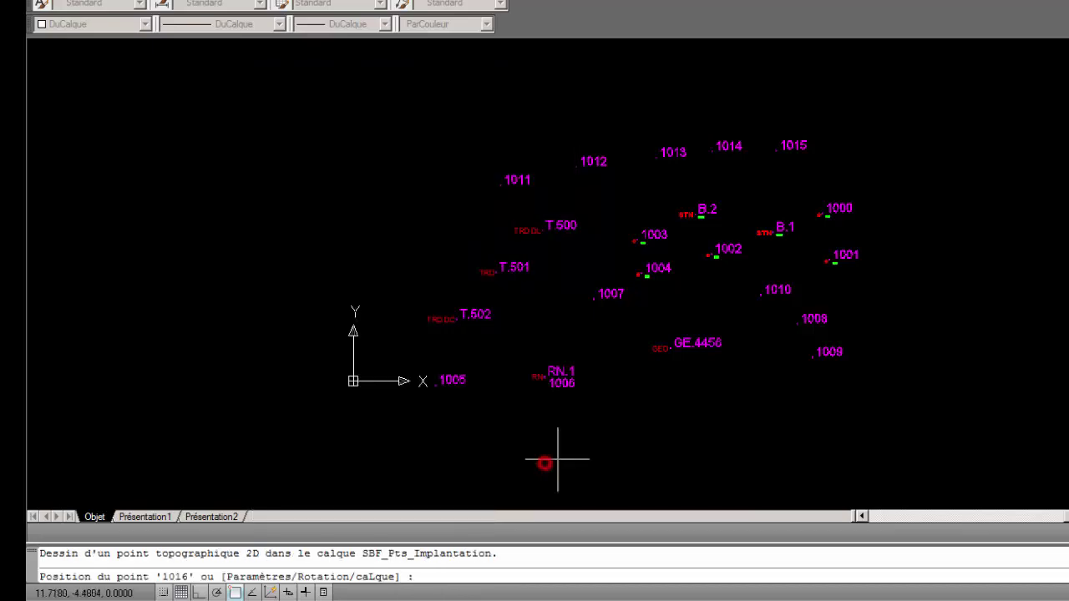
{"action": "left_click", "coordinate": [867, 149]}
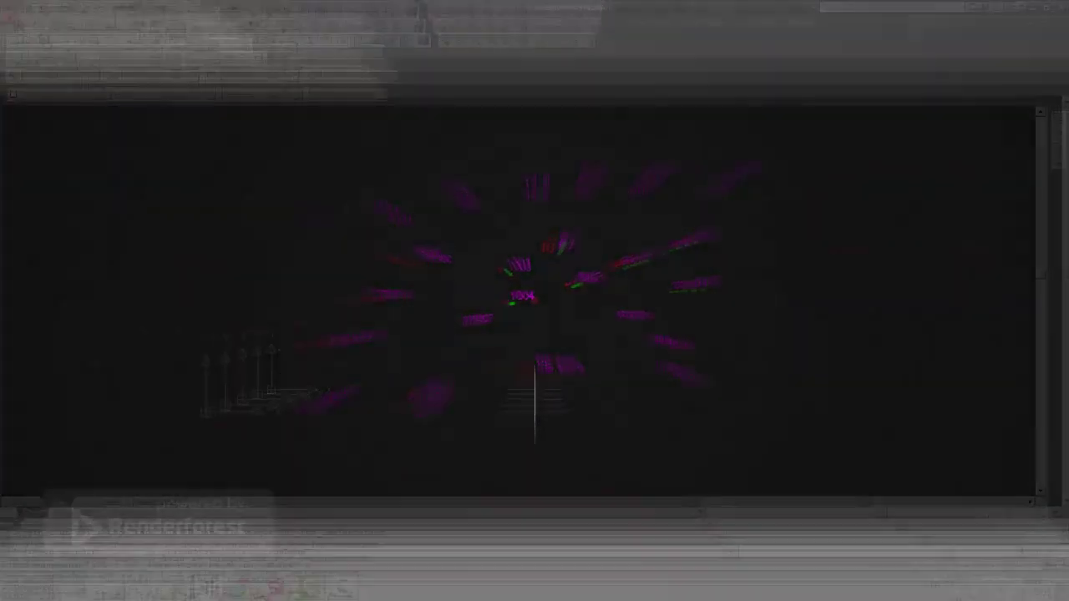